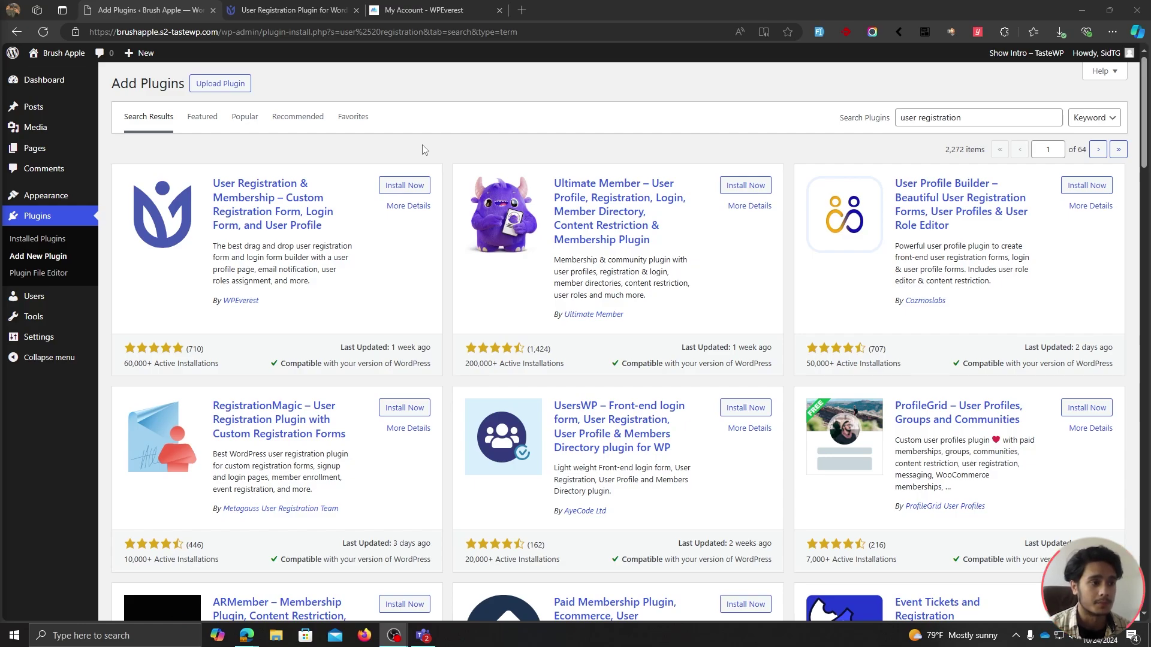
Browse the User Registration pricing page on the WPEverest website.
left_click(278, 6)
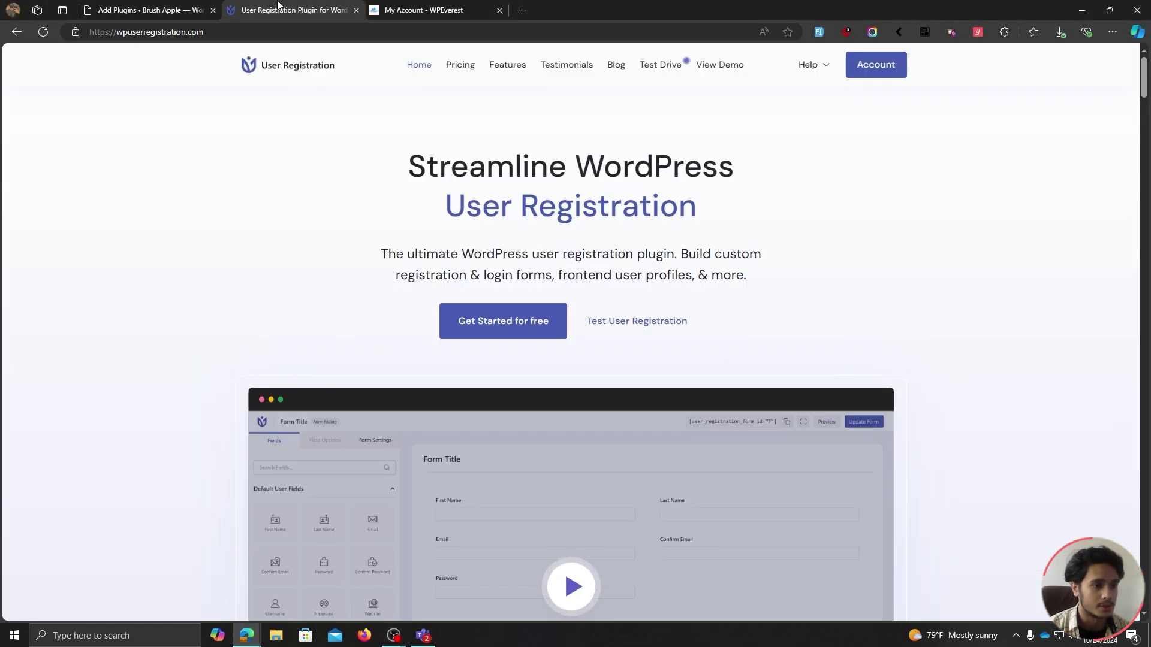
left_click(462, 80)
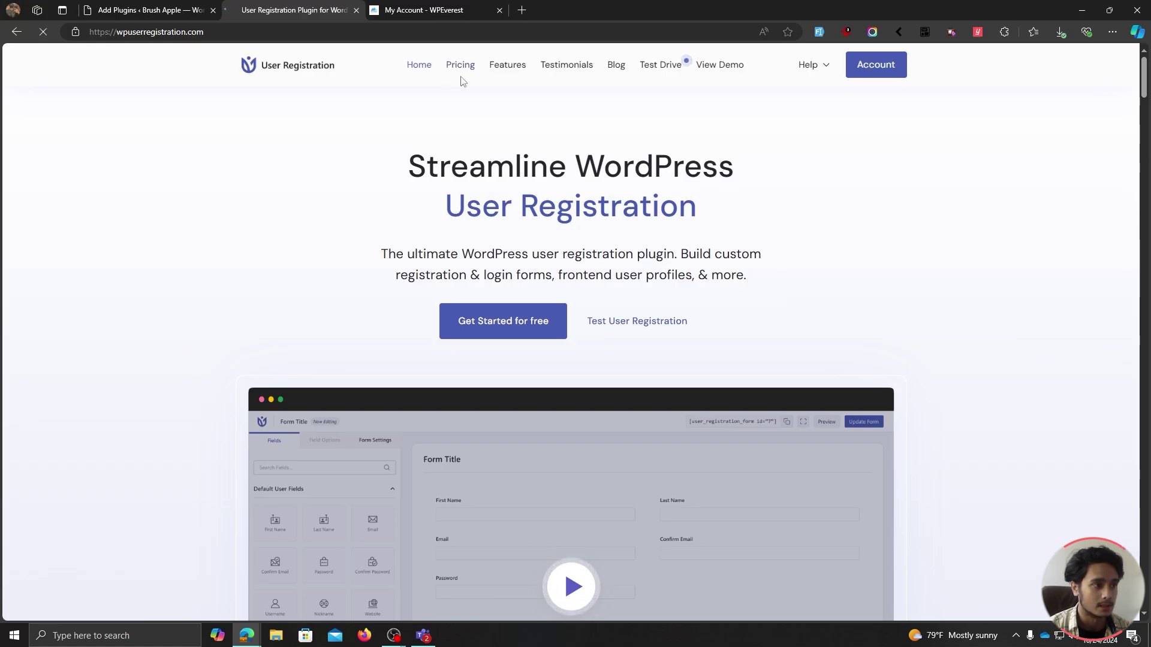
scroll(941, 226, "down", 5)
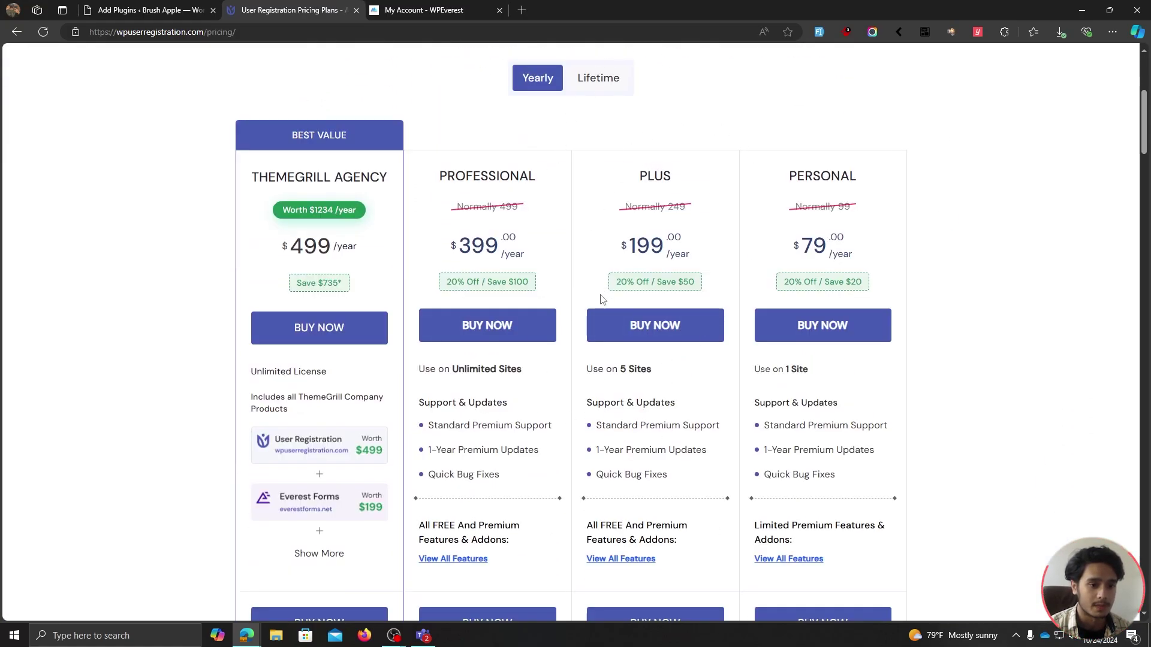
scroll(717, 395, "down", 1)
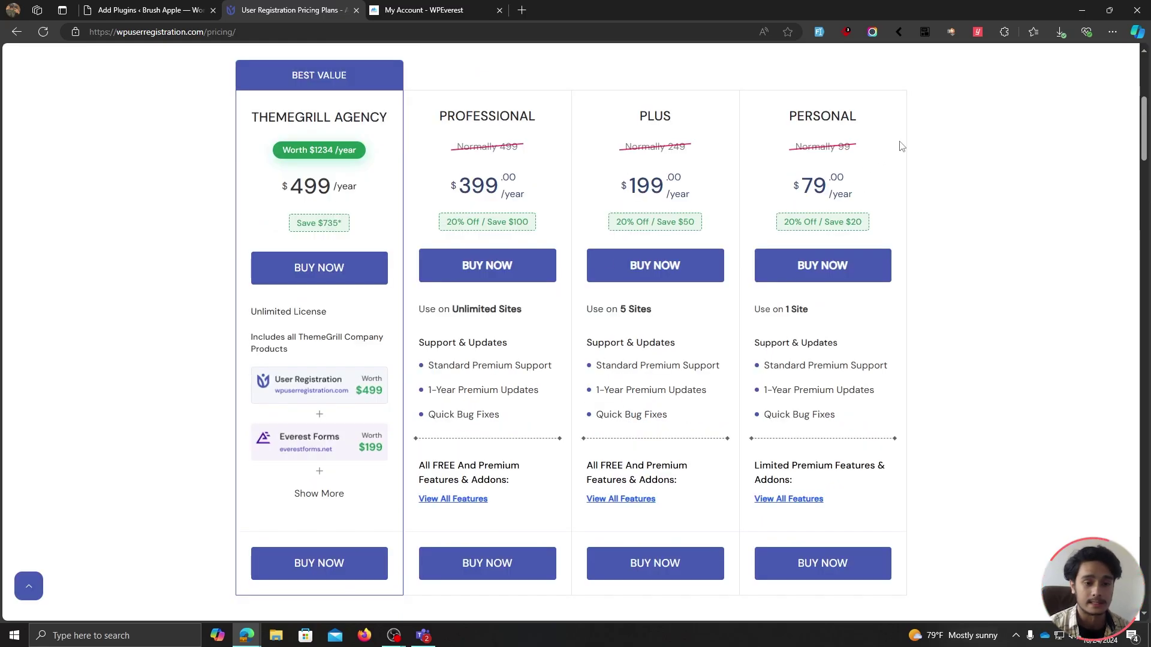
Copy the User Registration Personal product key from the account's License Keys and return to WordPress.
left_click(414, 9)
scroll(416, 241, "down", 4)
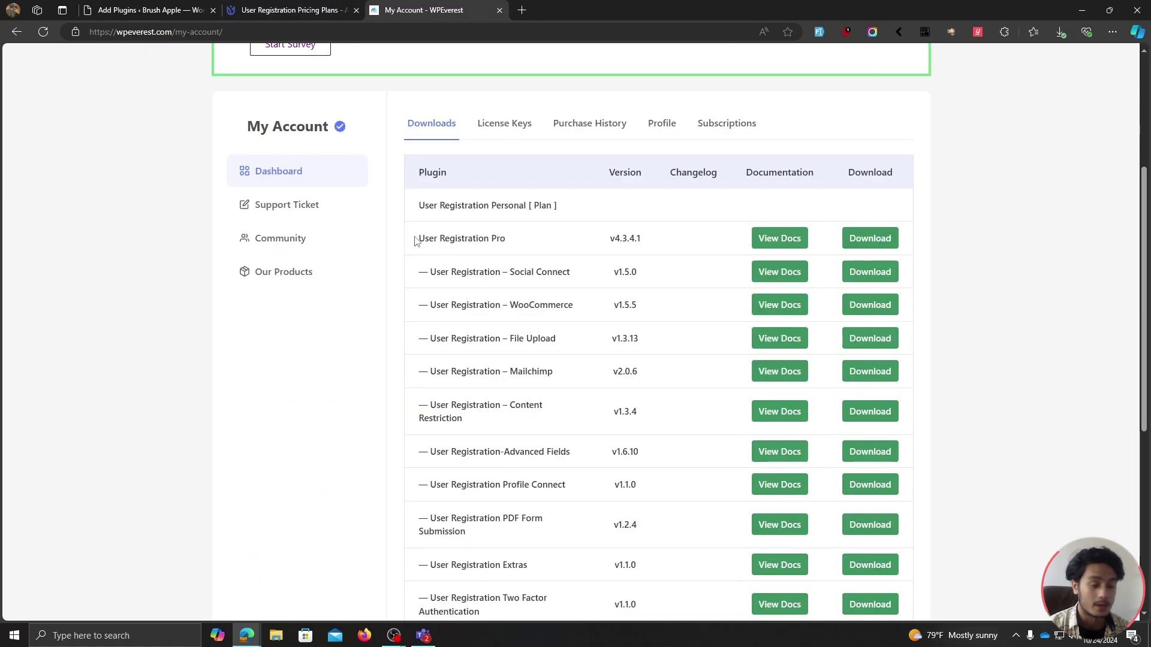
left_click_drag(416, 240, 526, 243)
left_click(527, 243)
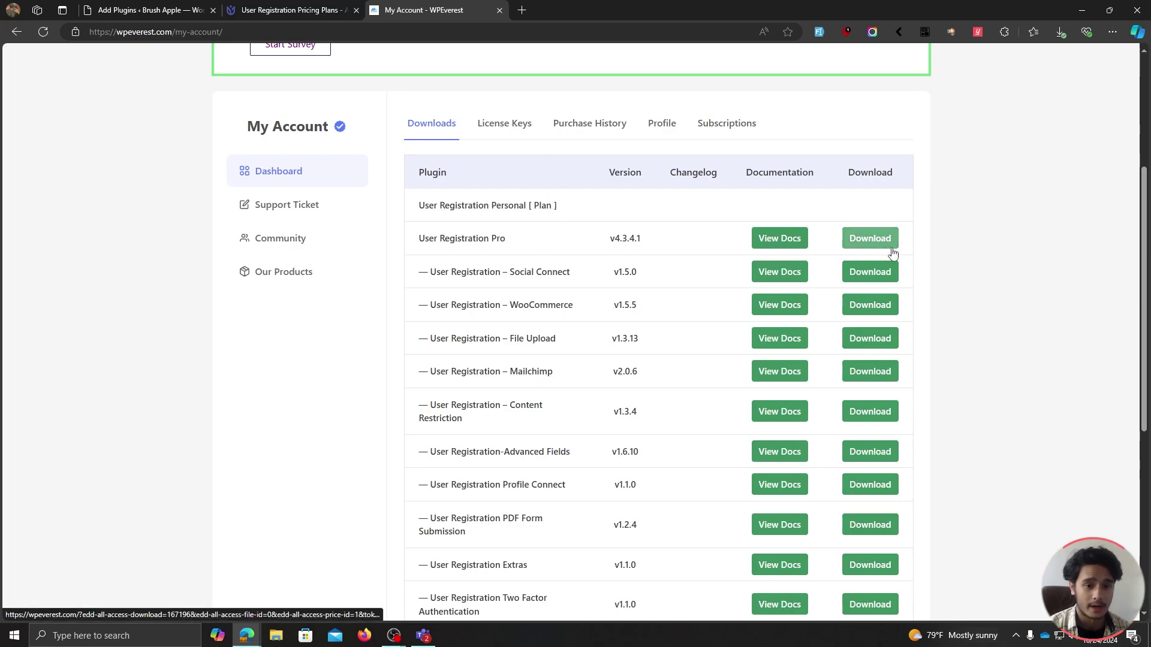
left_click(501, 124)
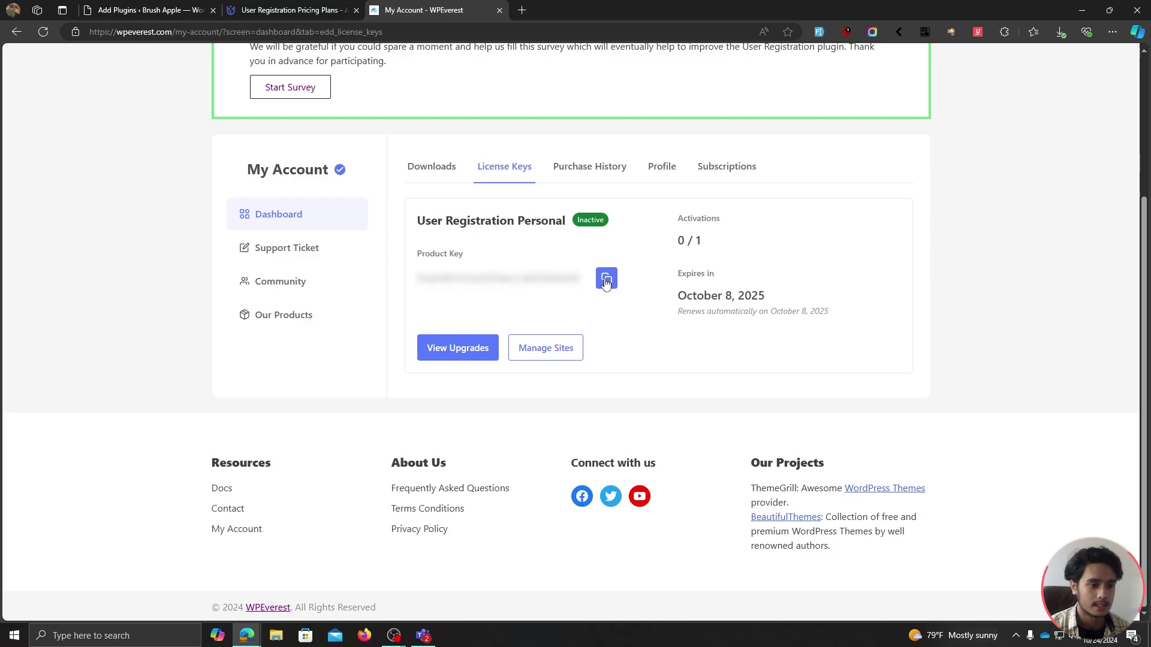
left_click(606, 279)
left_click(195, 8)
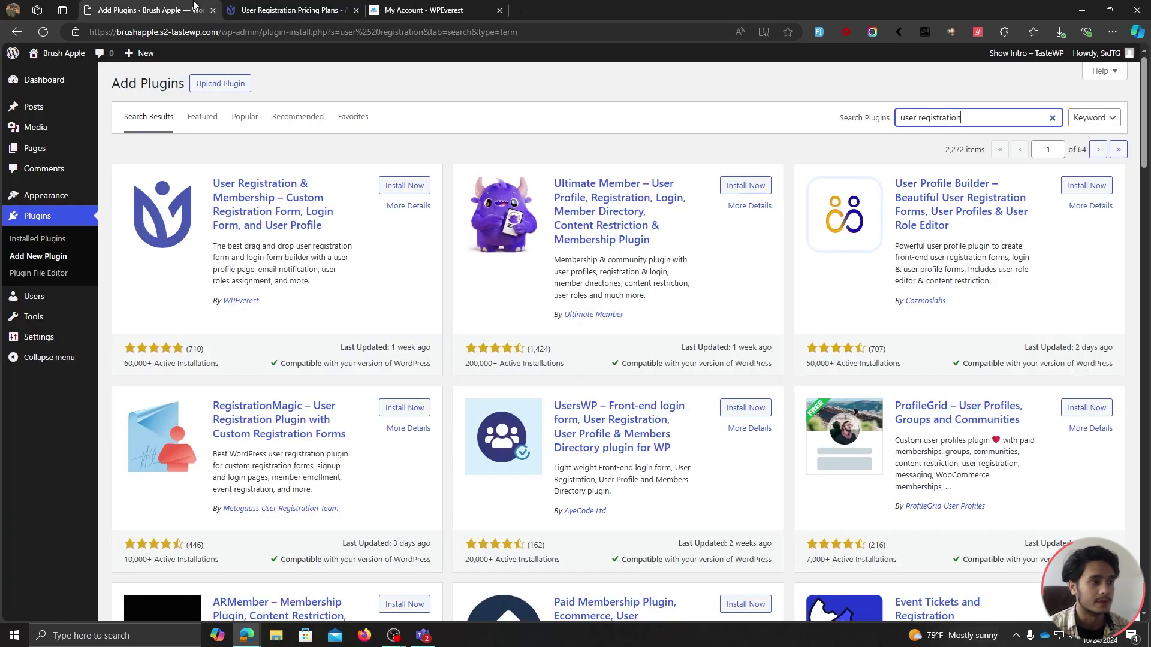
Upload user-registration-pro-4.3.4.1.zip as a plugin and install it.
left_click(524, 147)
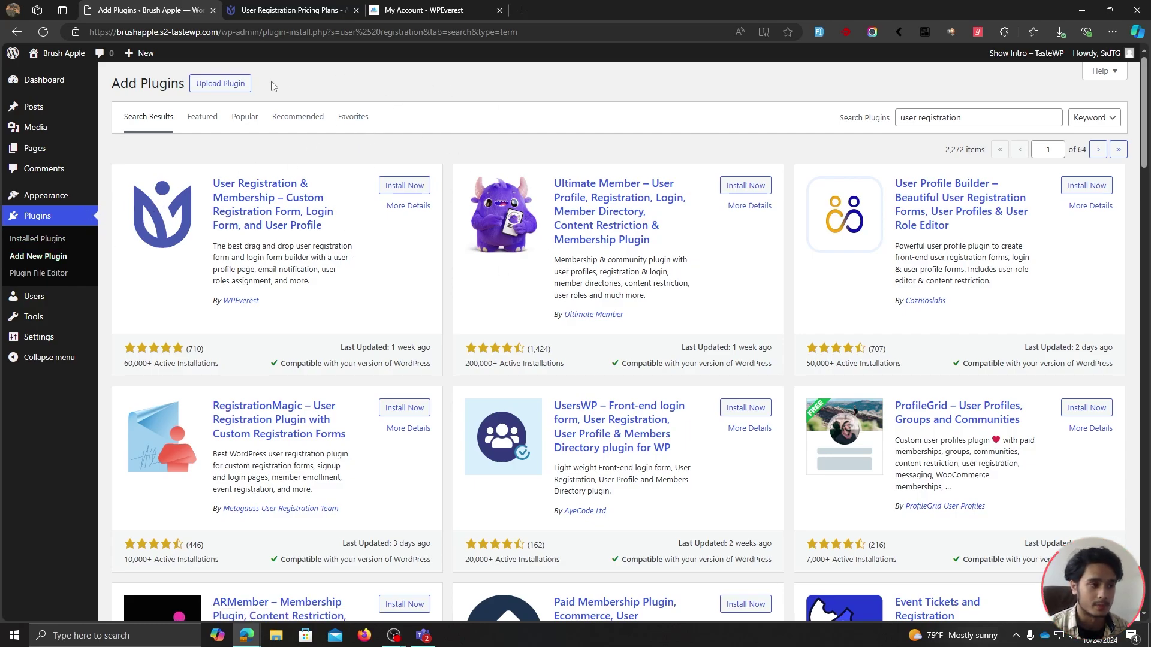
left_click(246, 87)
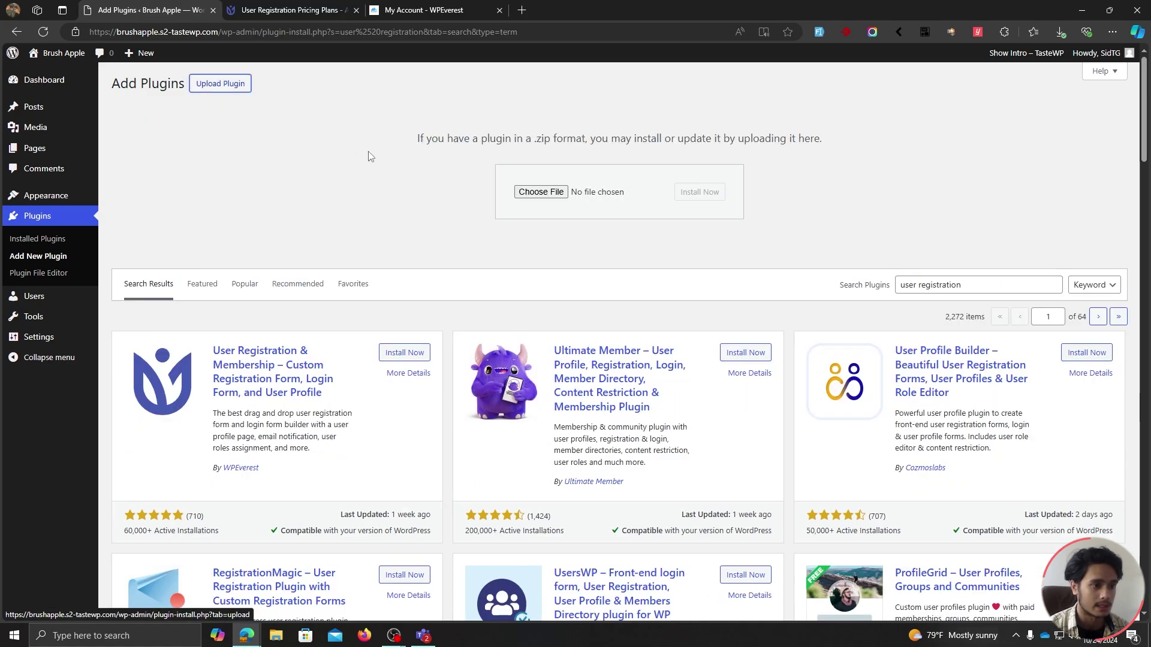
left_click(557, 193)
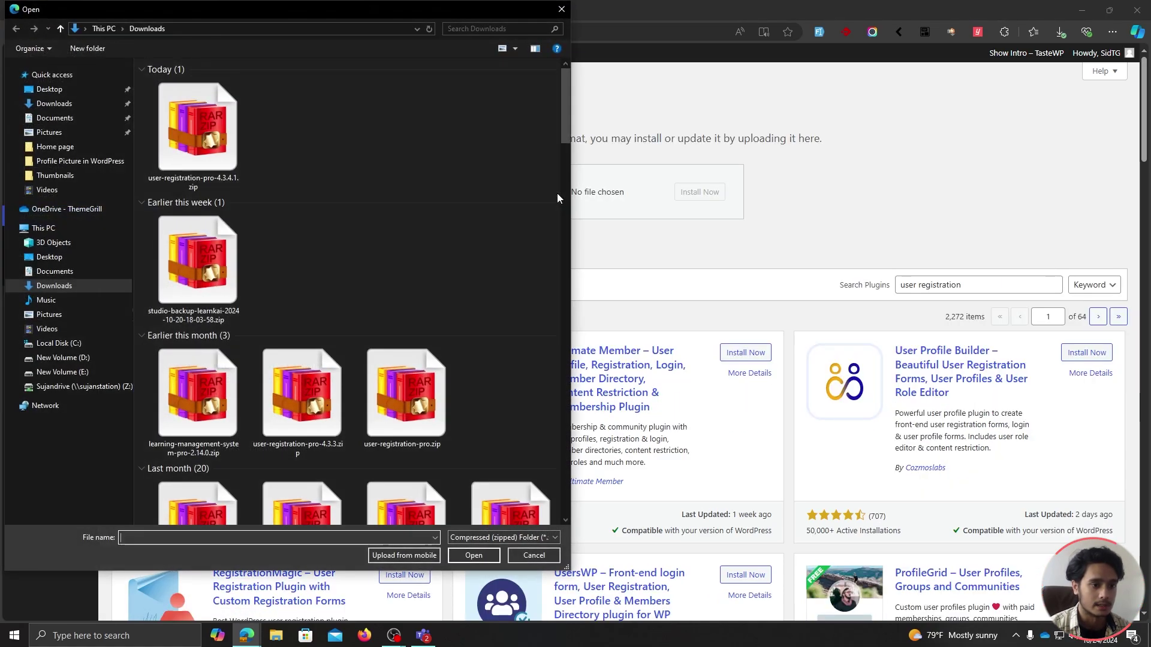
left_click(197, 142)
left_click(474, 555)
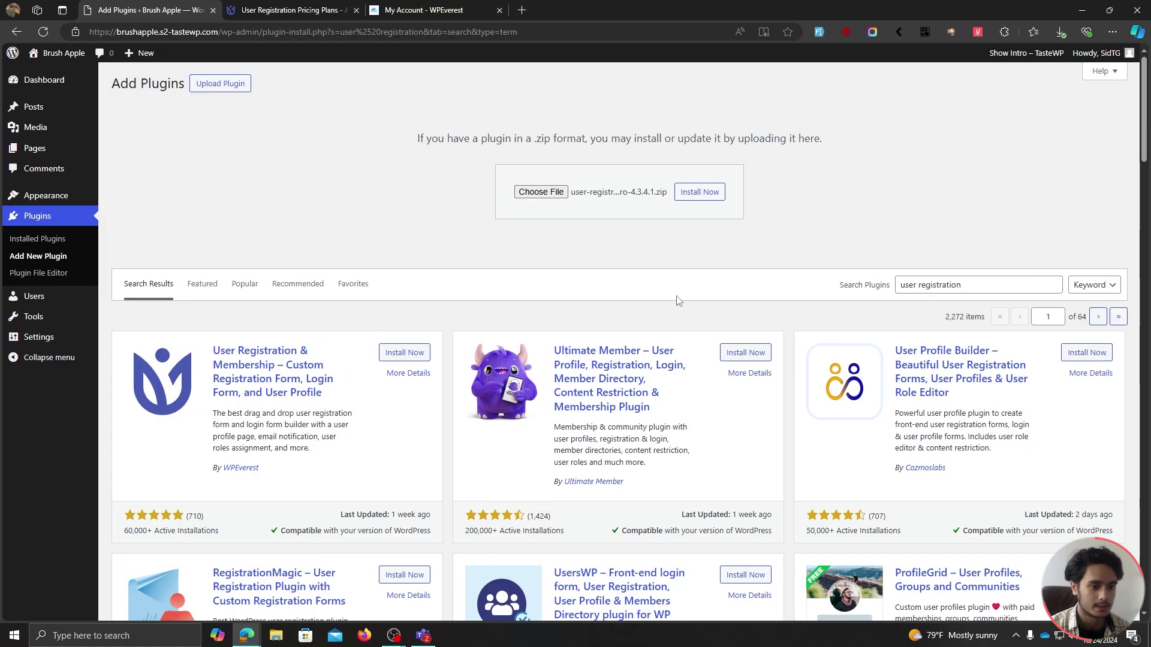
left_click(700, 192)
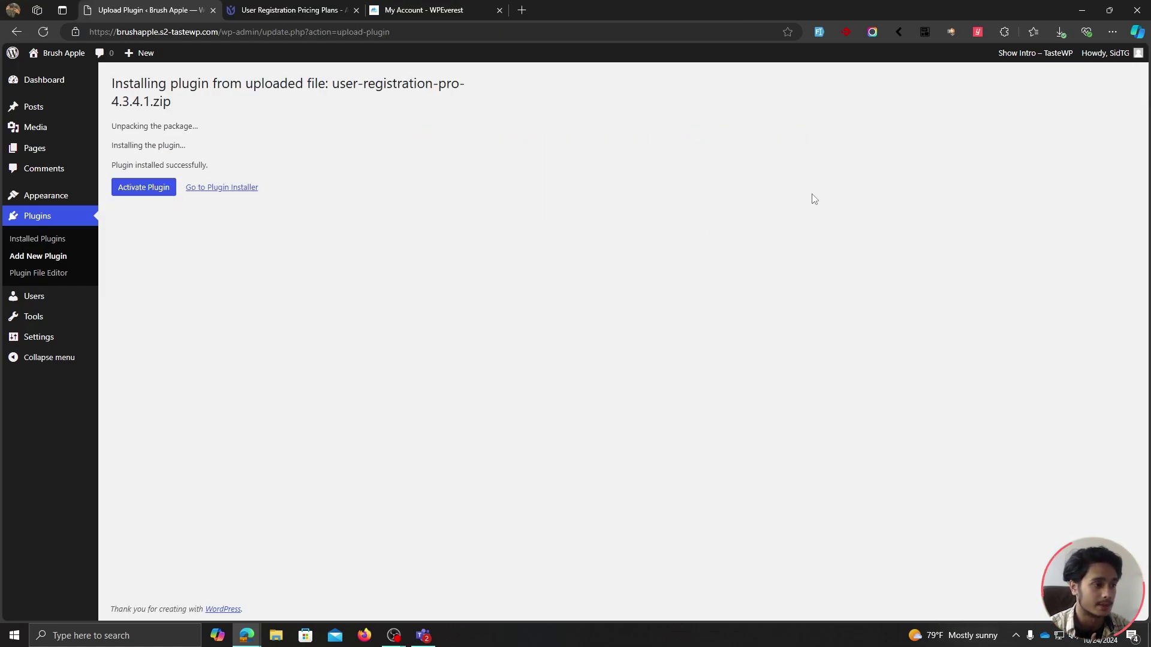
Activate the plugin, start the setup wizard, allow data sharing, and continue past Install Pages.
left_click(143, 195)
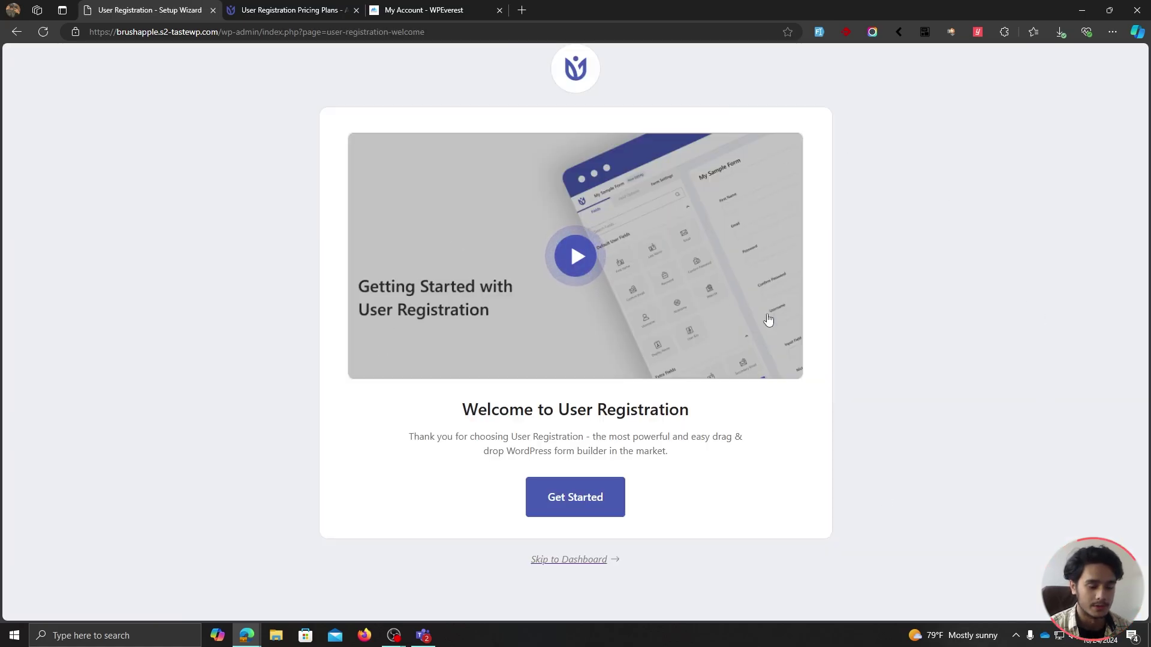
left_click(569, 499)
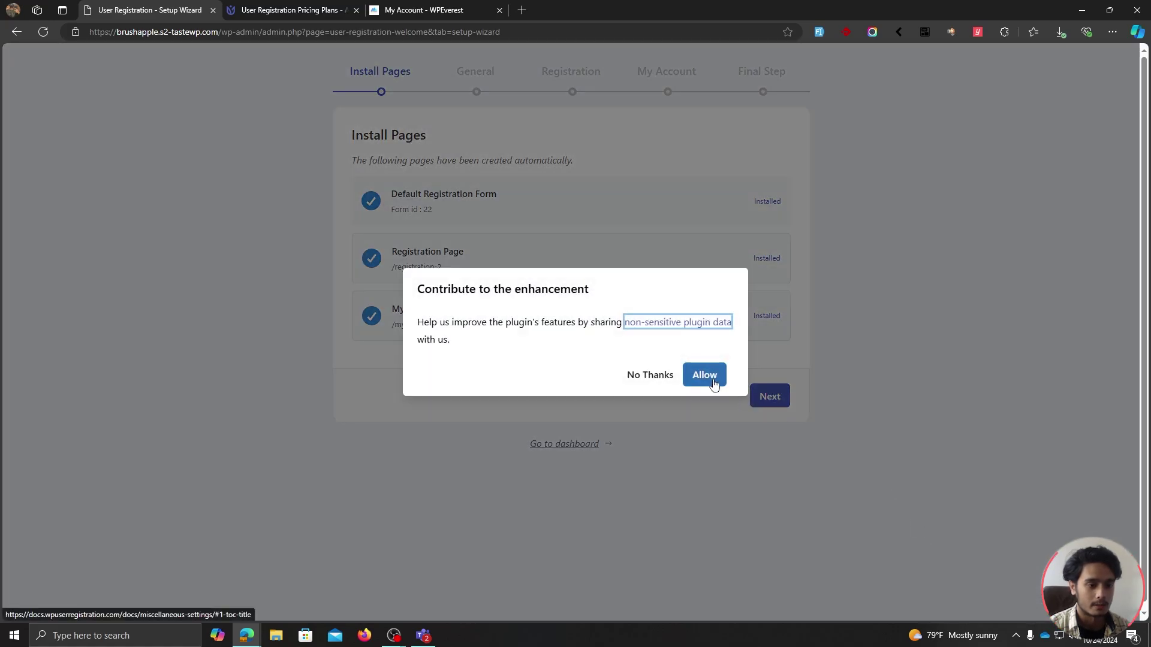
left_click(710, 379)
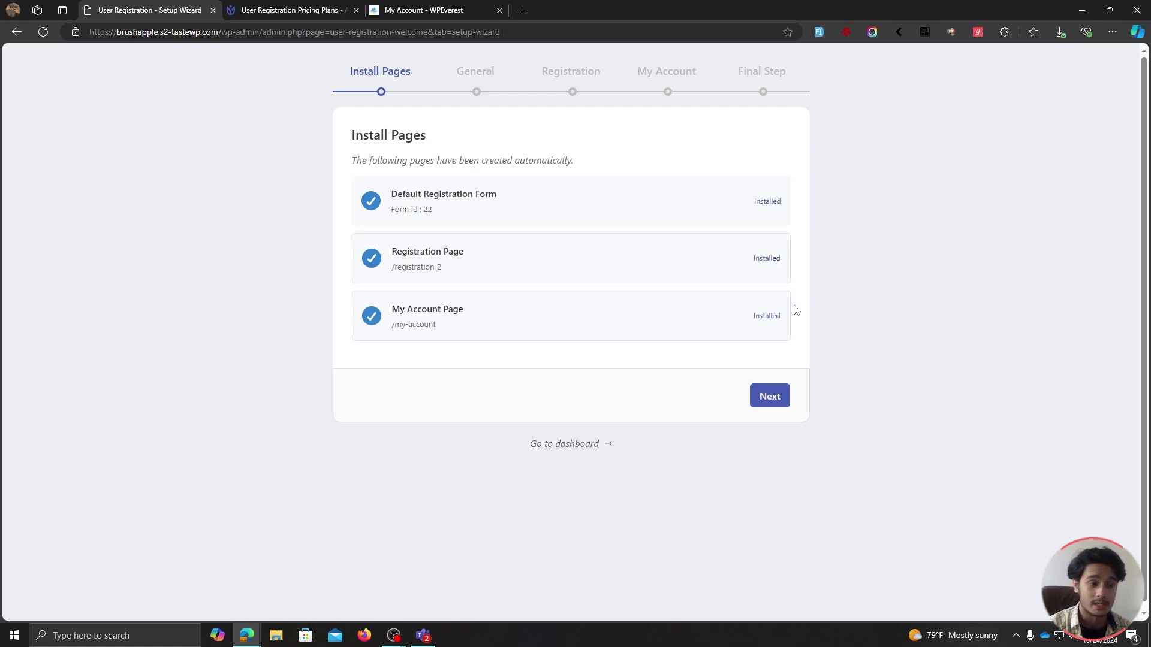
left_click(774, 400)
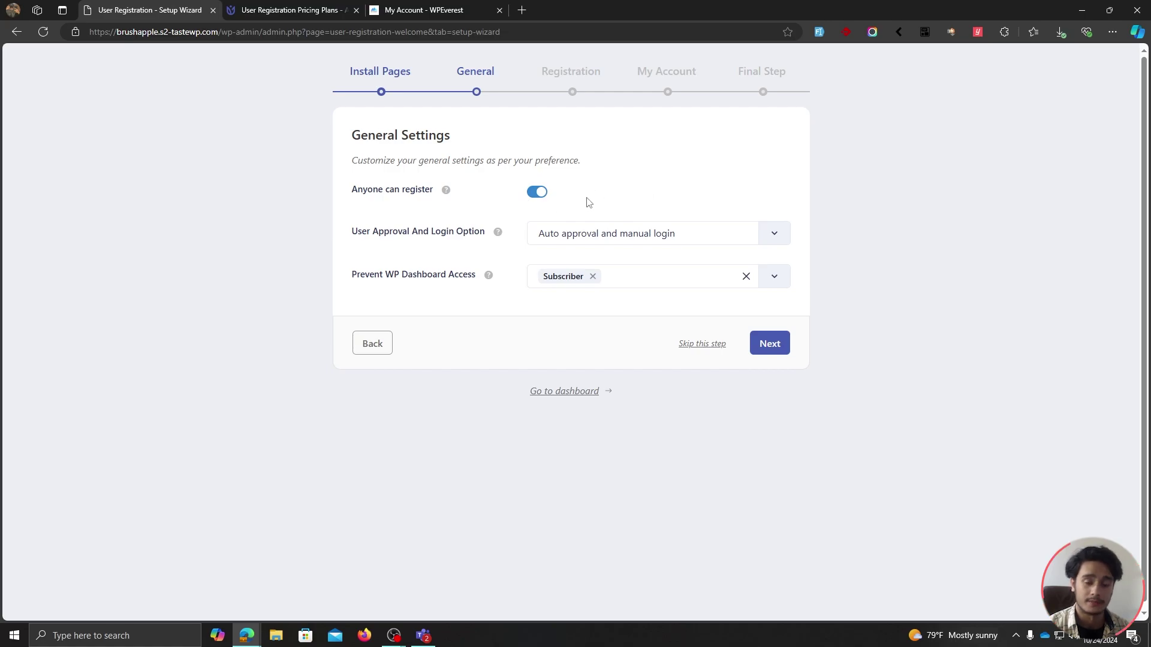
Leave auto approval with manual login and the dashboard-blocked roles unchanged, then continue.
left_click(702, 239)
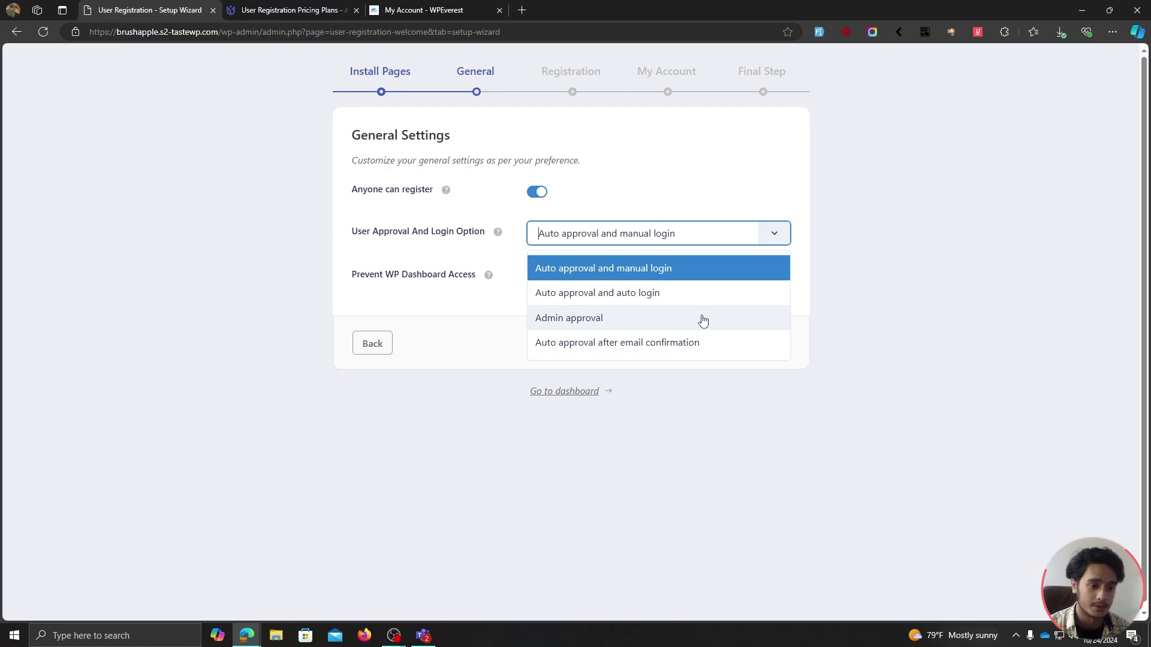
left_click(668, 270)
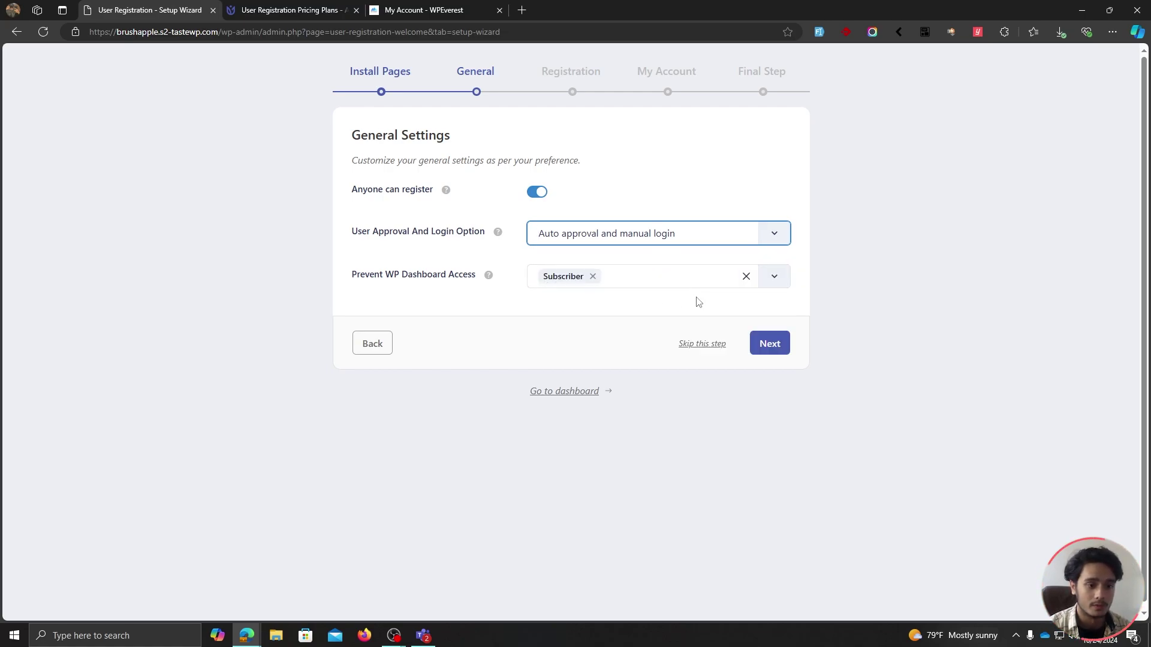
left_click(627, 279)
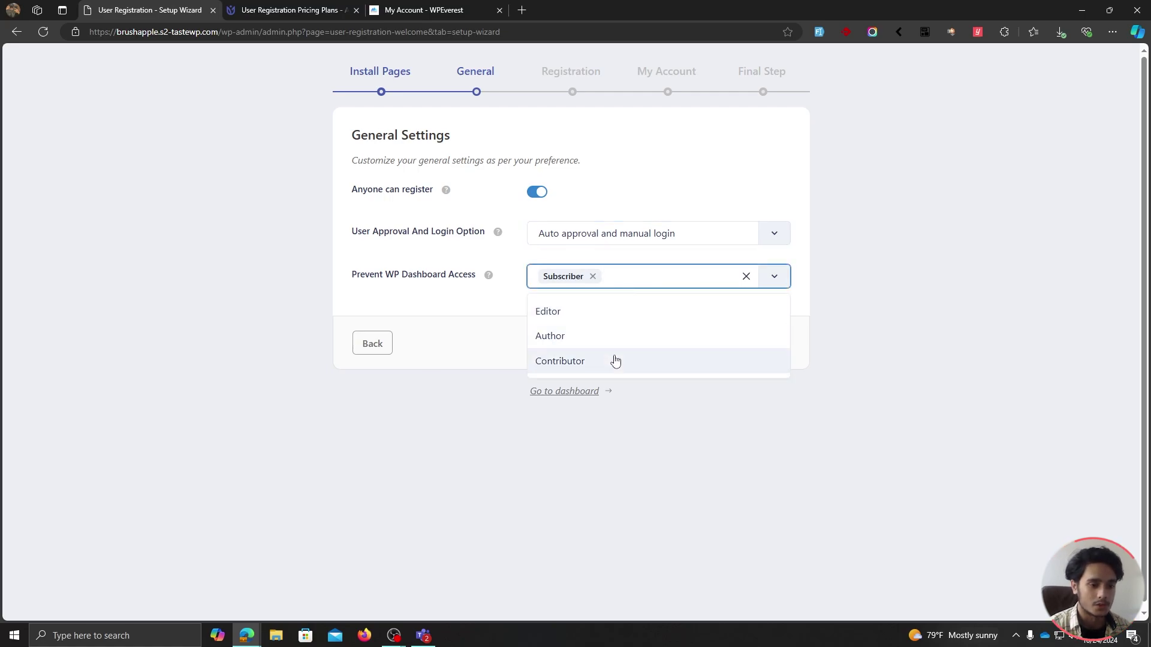
left_click(631, 279)
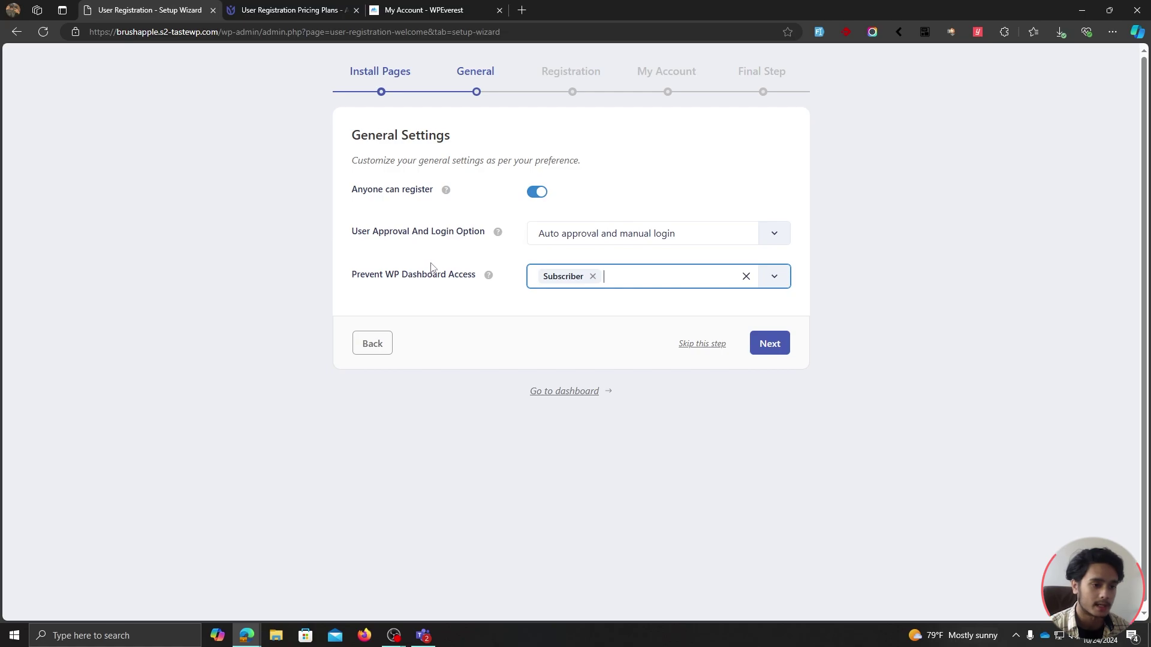
left_click(776, 339)
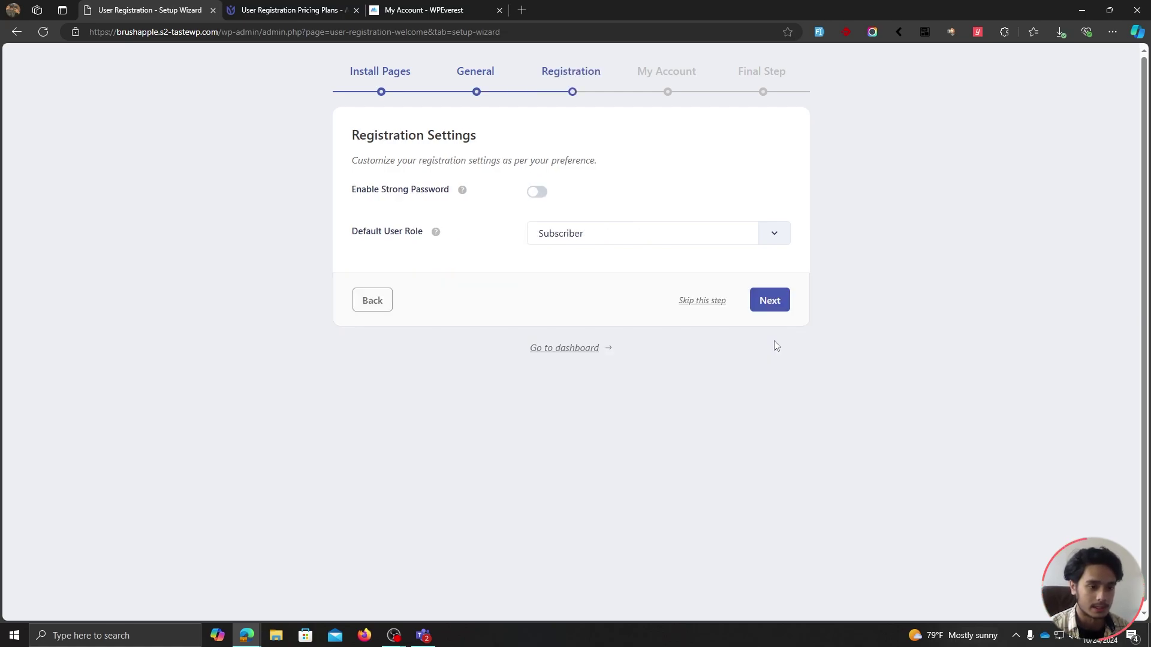
Leave strong passwords off and Subscriber as the default role in Registration Settings.
left_click(534, 196)
left_click(678, 244)
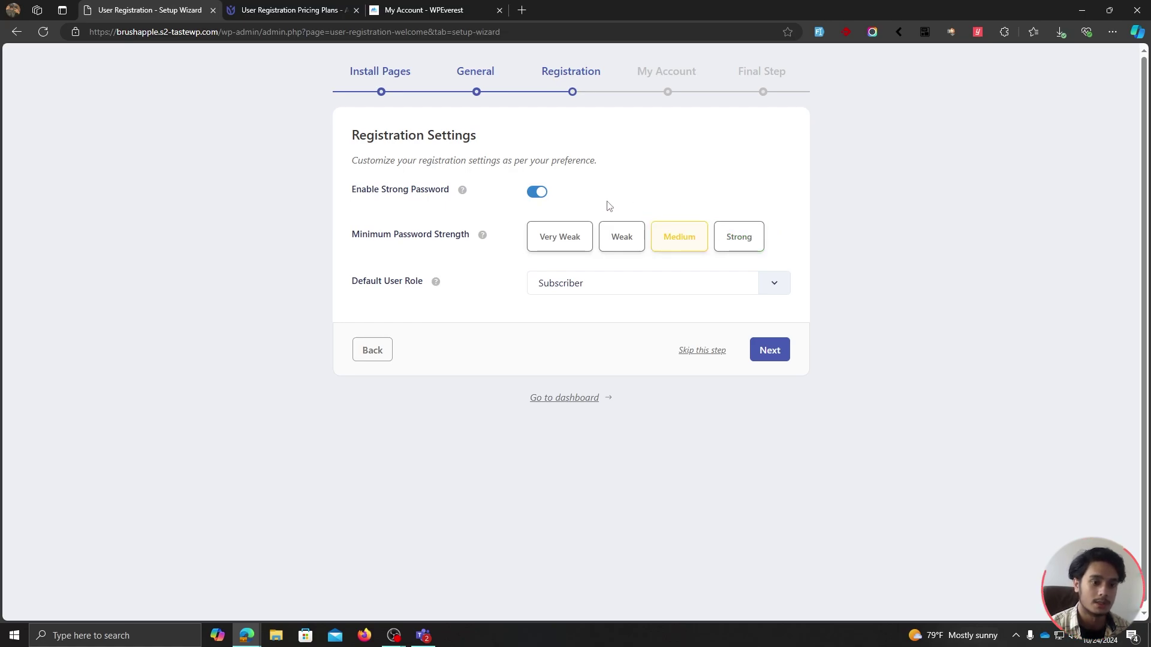
left_click(536, 192)
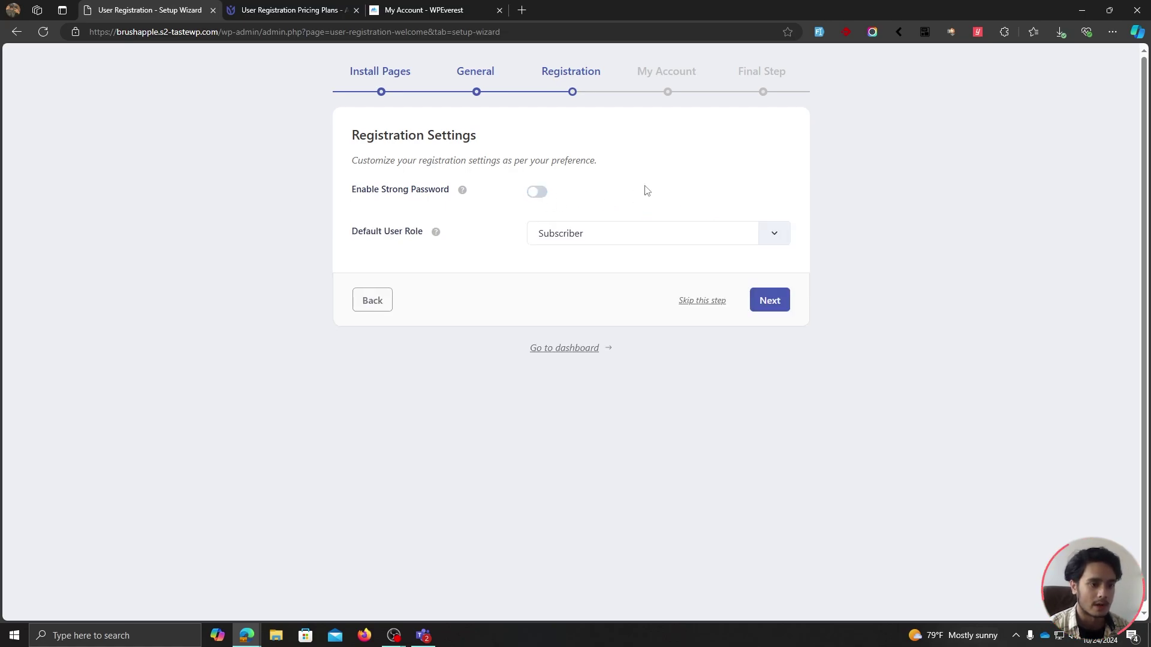
left_click(626, 243)
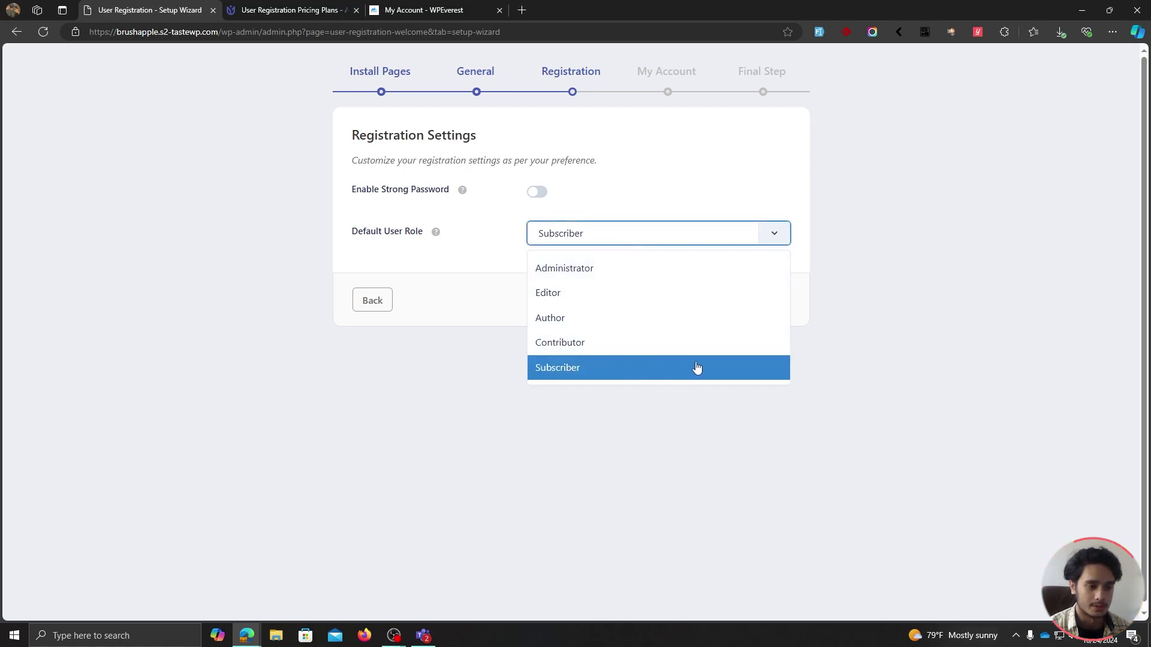
left_click(483, 274)
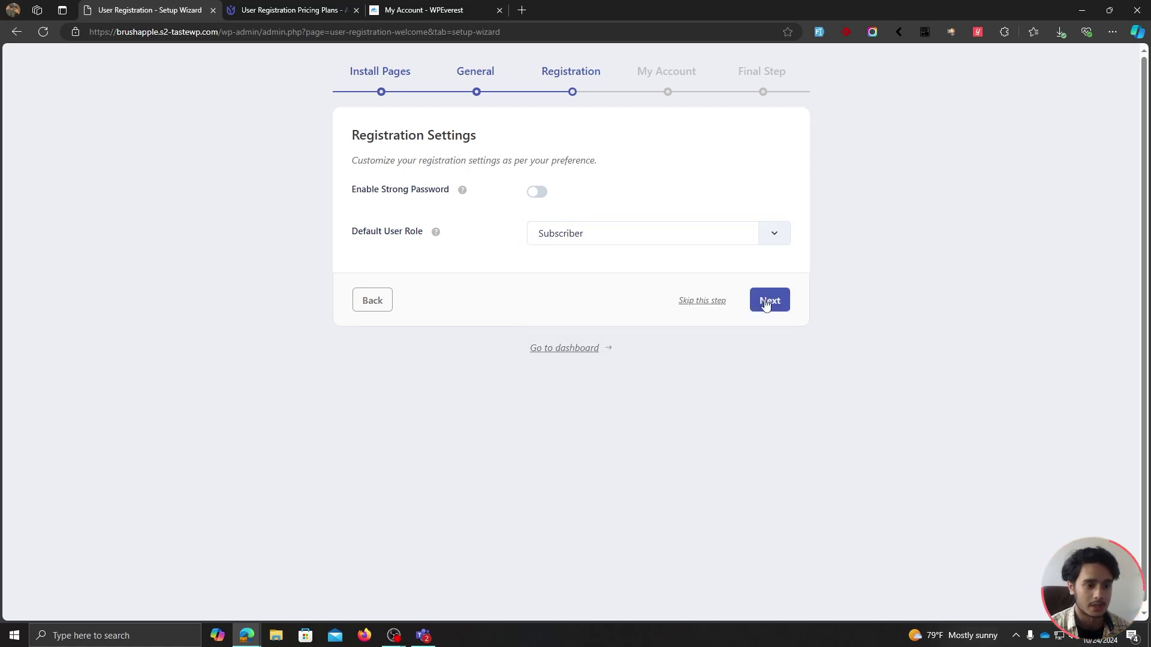
left_click(766, 304)
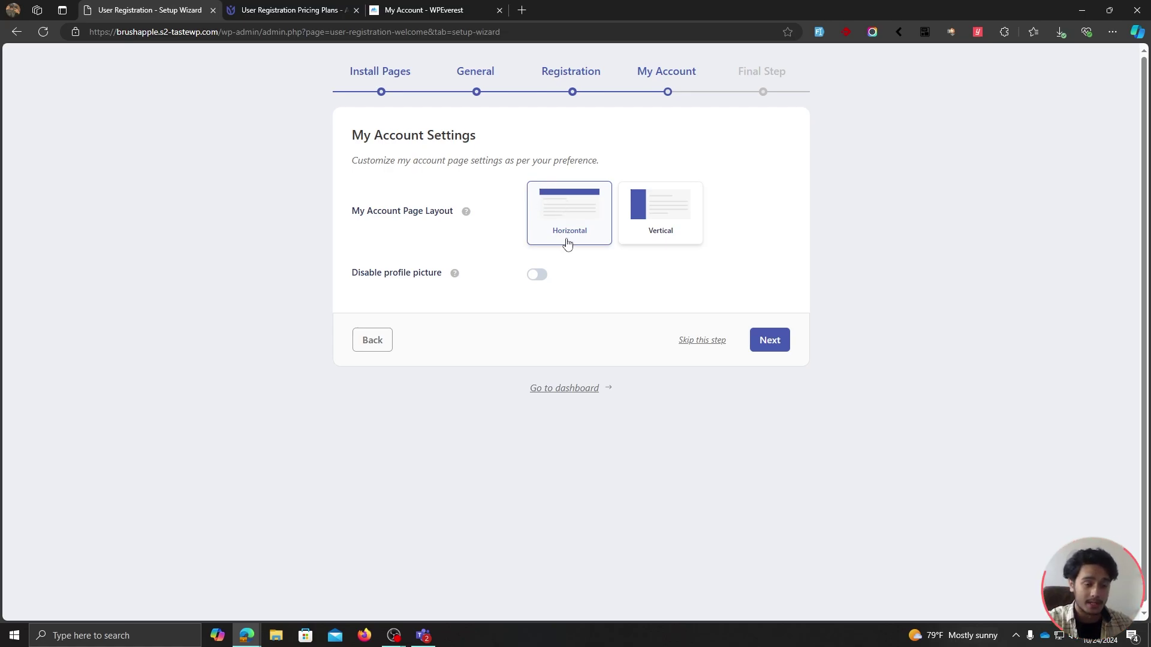
Choose the vertical My Account layout with profile pictures enabled and reach the final step.
left_click(658, 233)
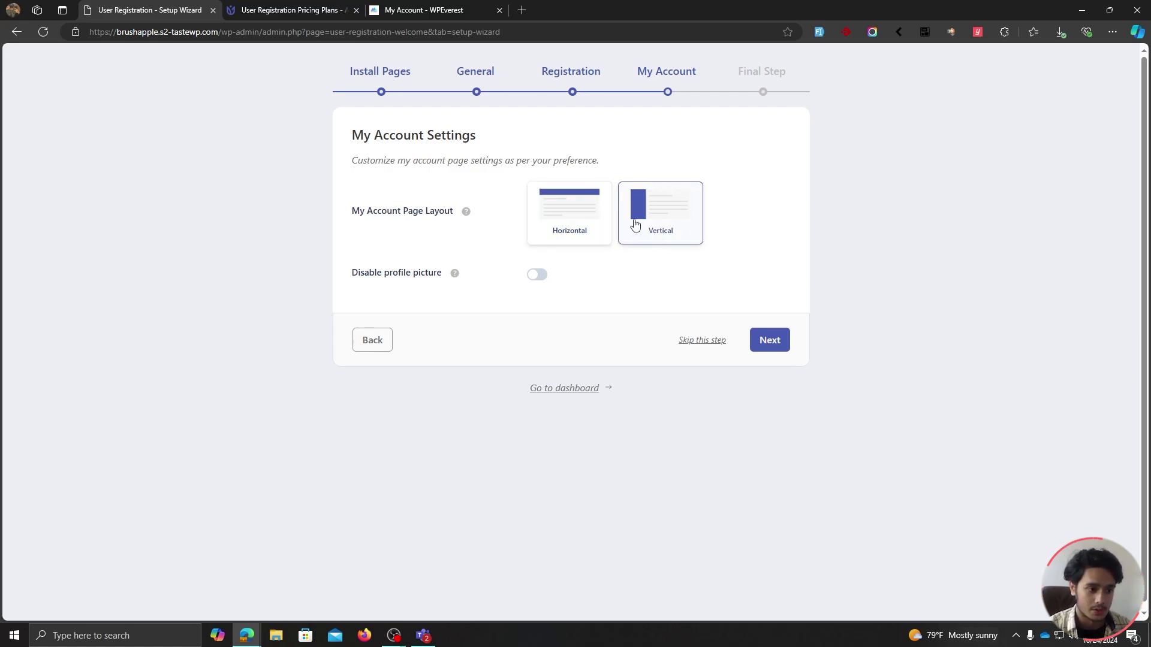
left_click(540, 279)
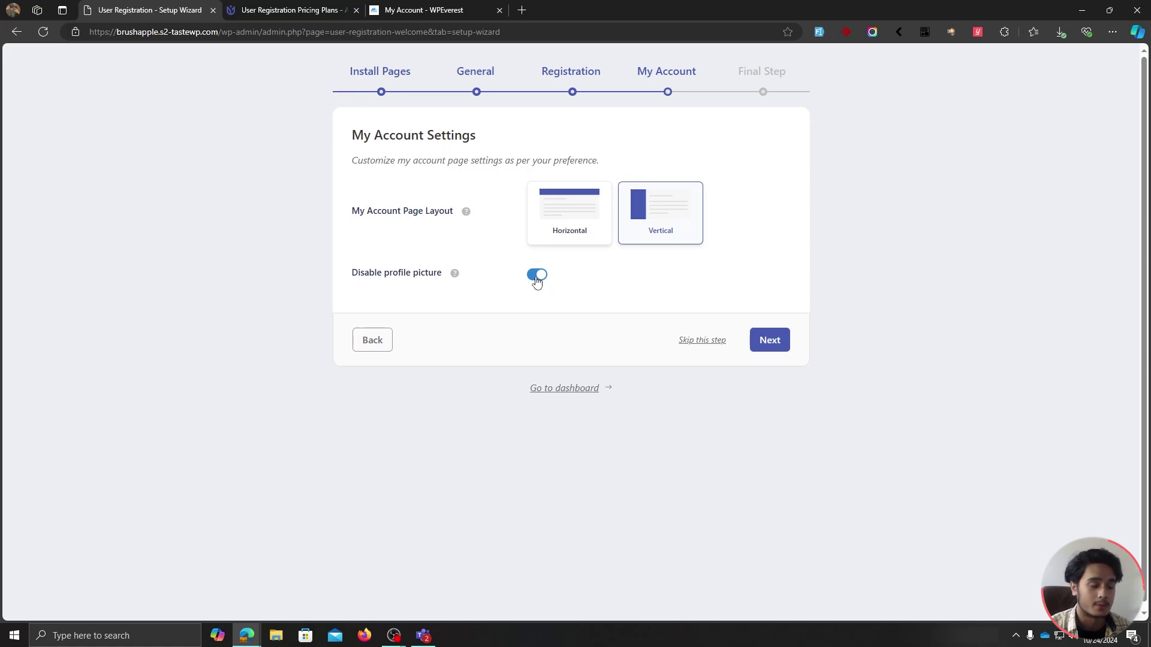
left_click(536, 277)
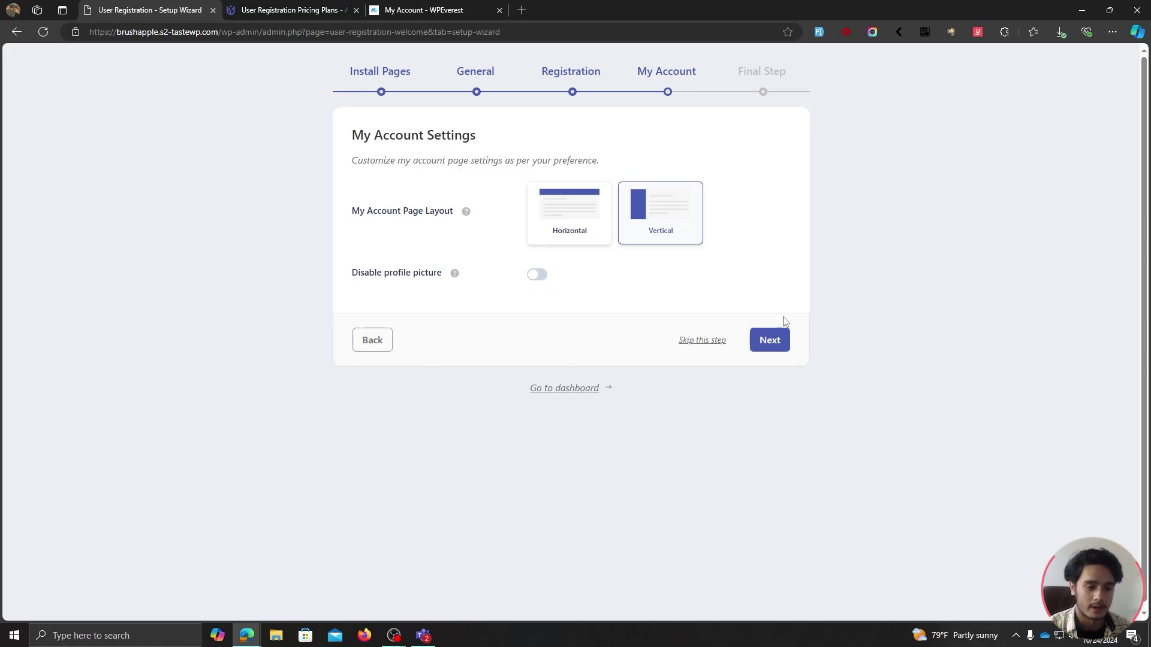
left_click(771, 341)
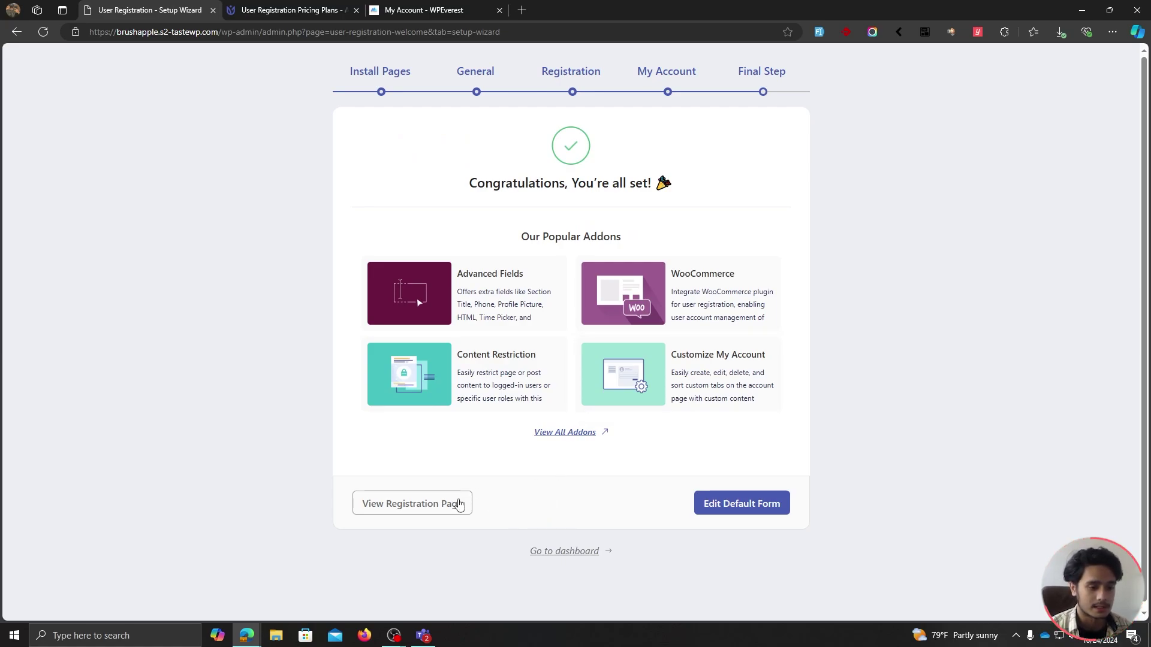
View the registration page, then visit My Account's Change Password section and Dashboard.
left_click(443, 508)
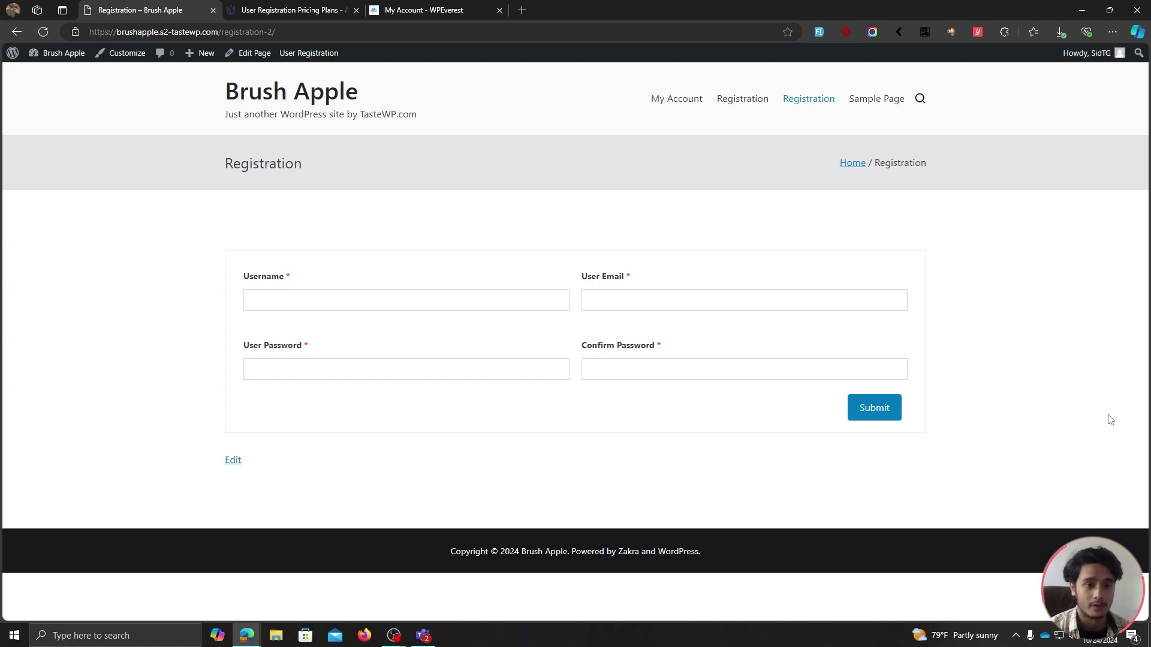
left_click(673, 110)
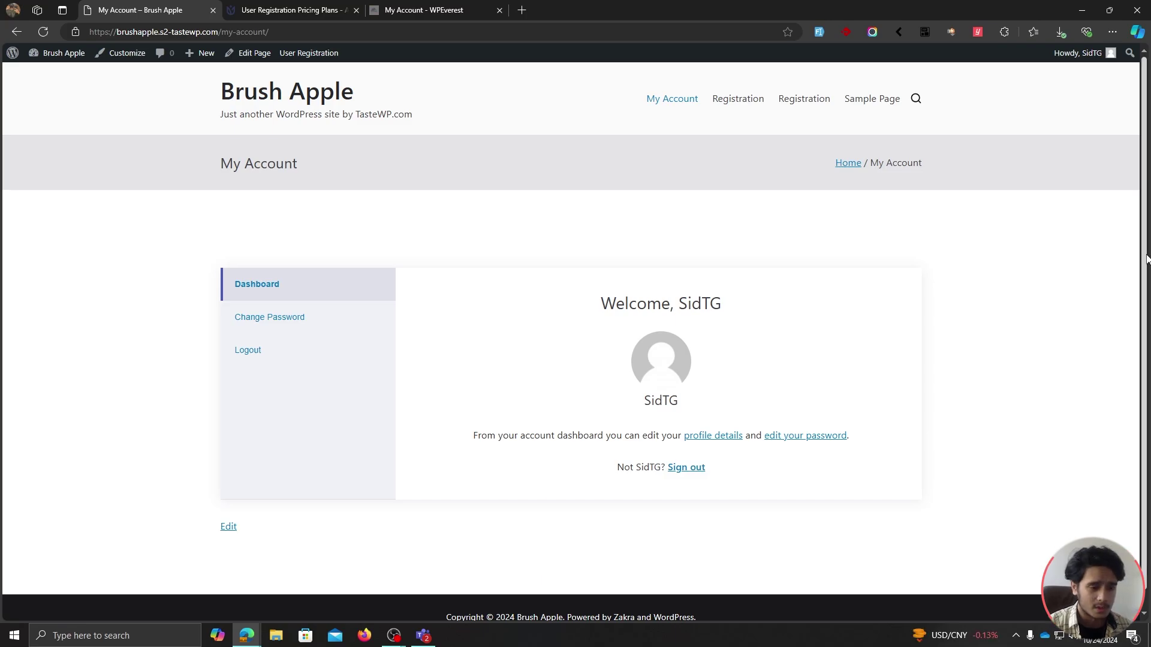
left_click(311, 321)
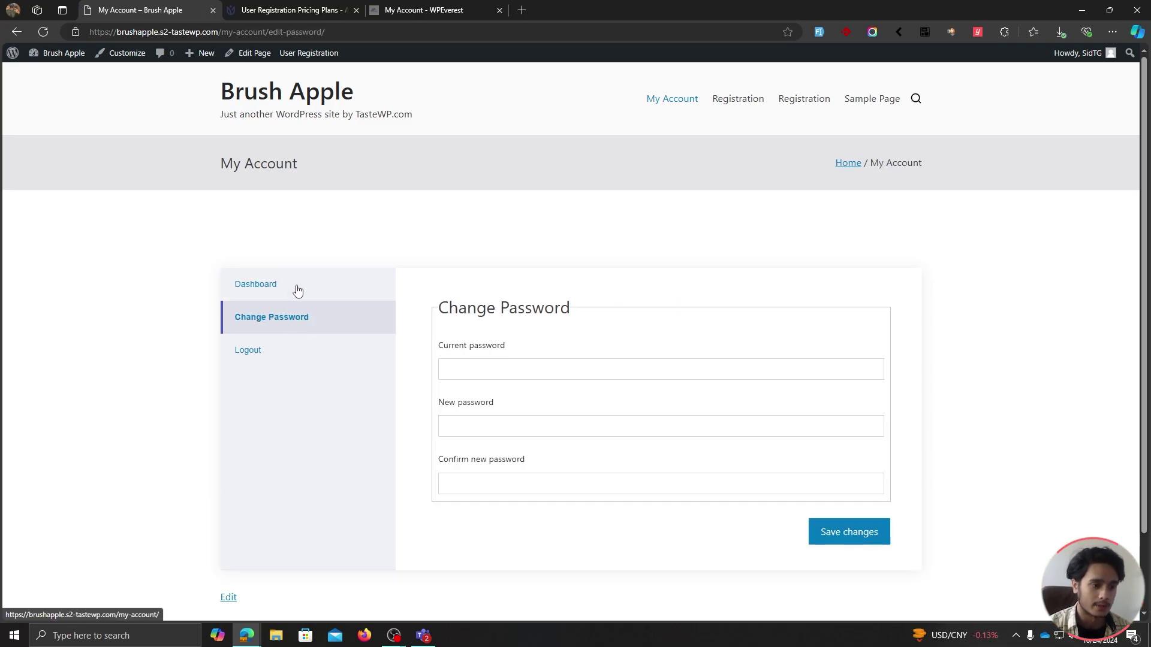
left_click(298, 291)
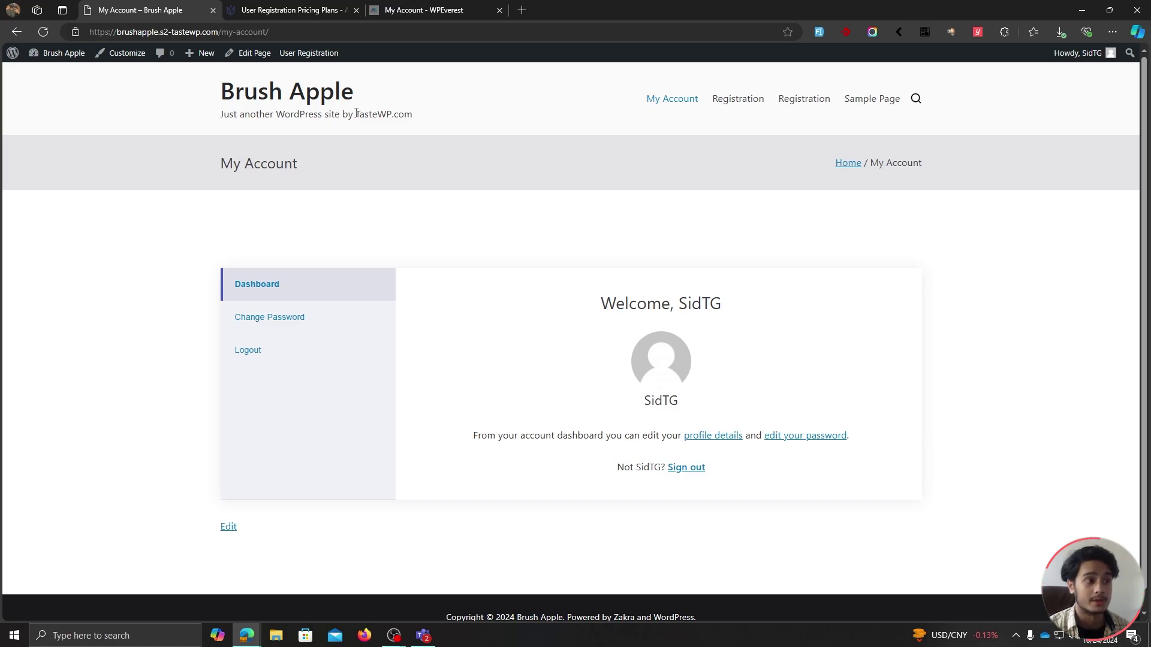
Open the admin area in a new tab and close the tabs to its right.
right_click(15, 53)
left_click(28, 62)
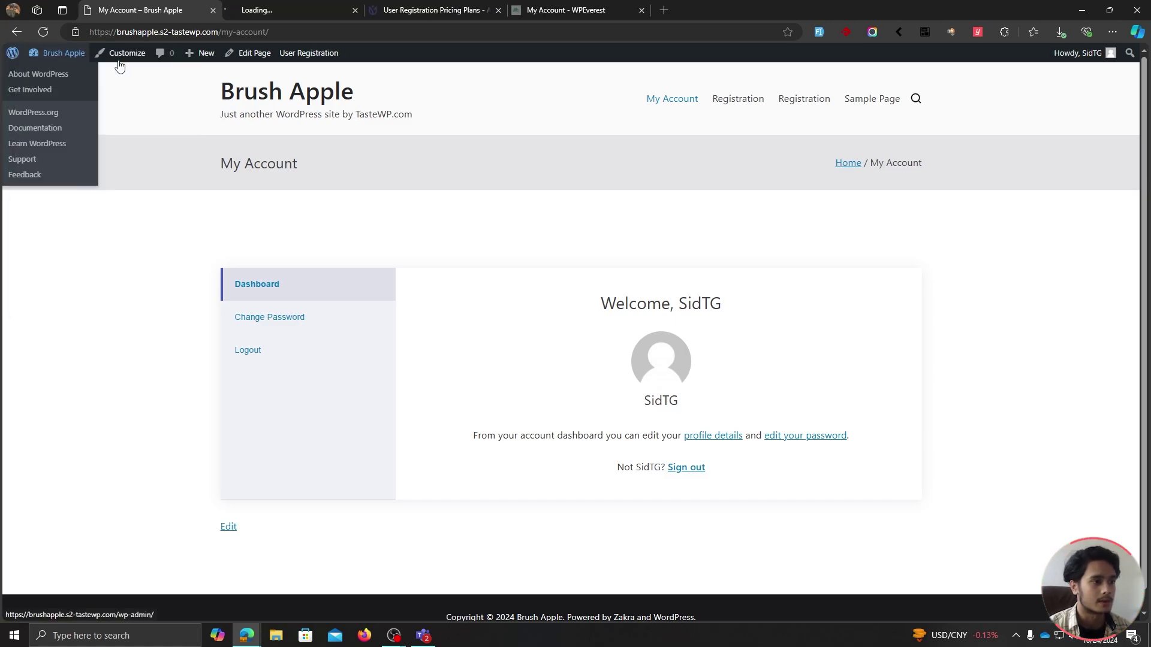
left_click(276, 7)
right_click(275, 7)
left_click(324, 227)
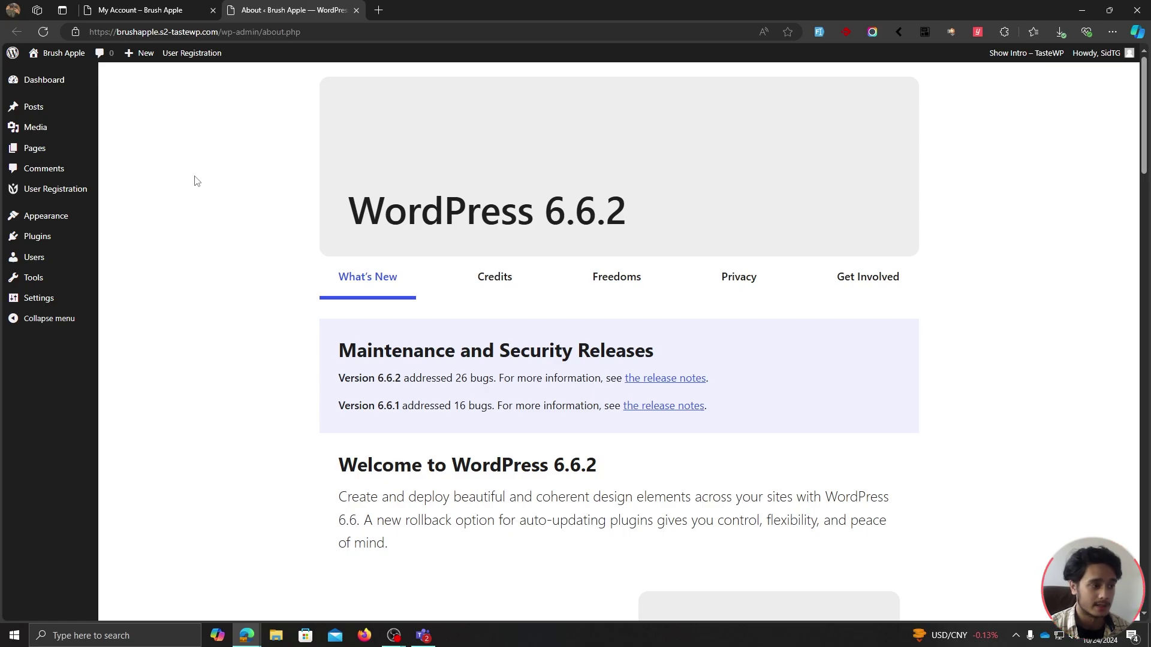
Paste the copied license key on Installed Plugins to activate User Registration (Pro).
mouse_move(56, 237)
left_click(154, 240)
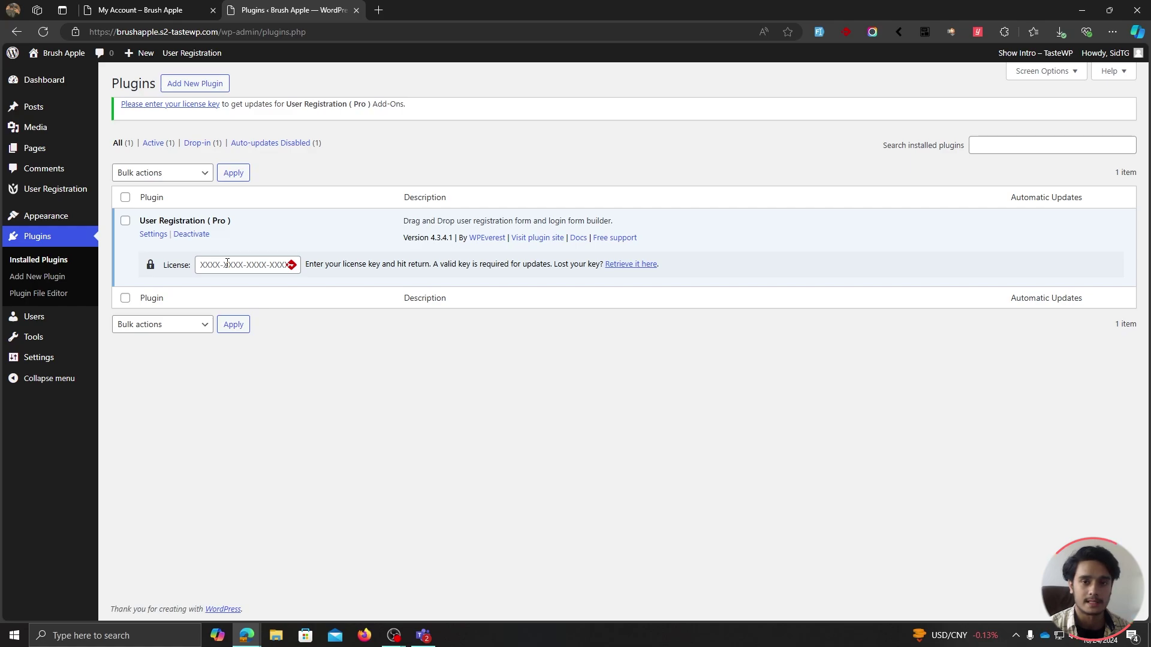
left_click(227, 264)
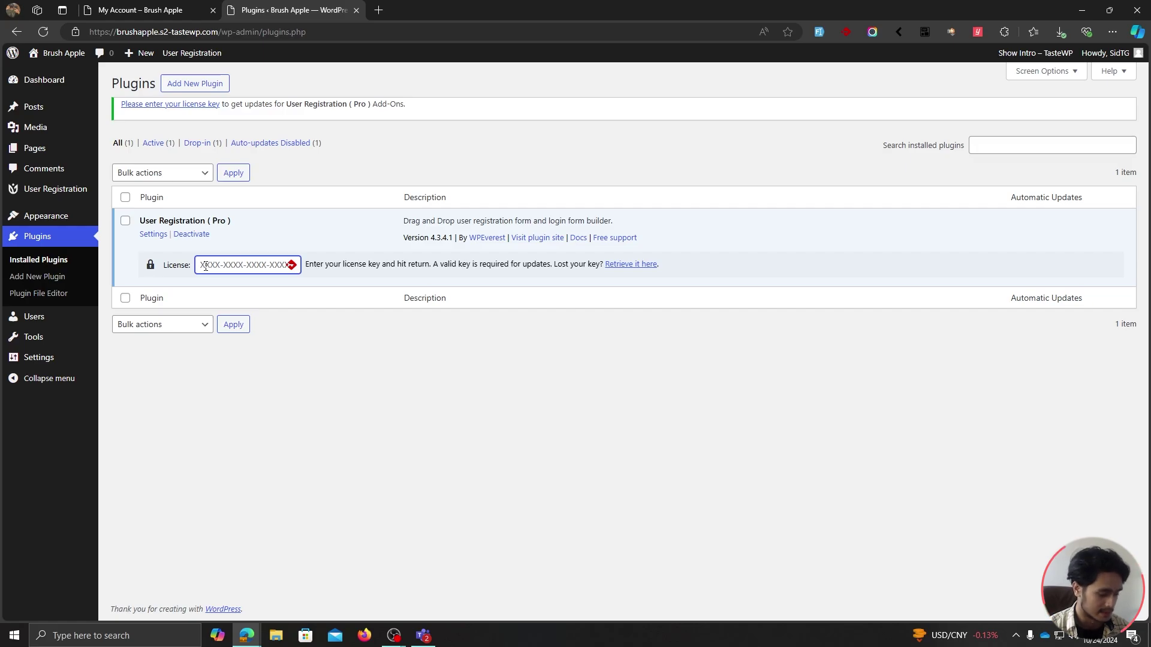
key("ctrl+v")
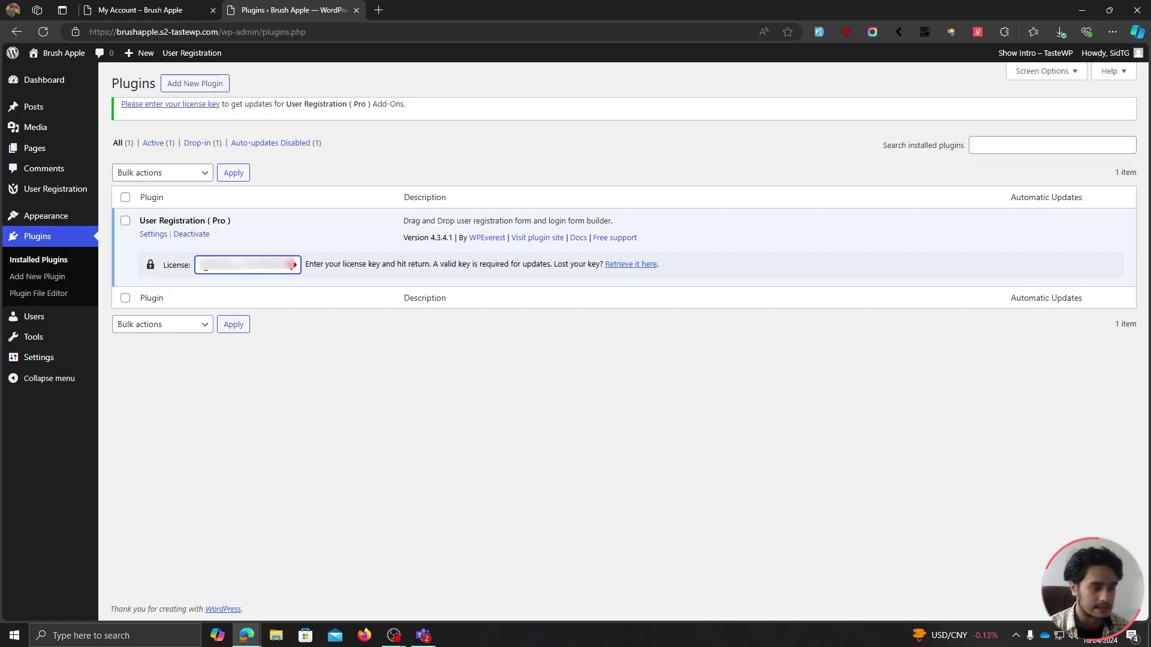
key("Return")
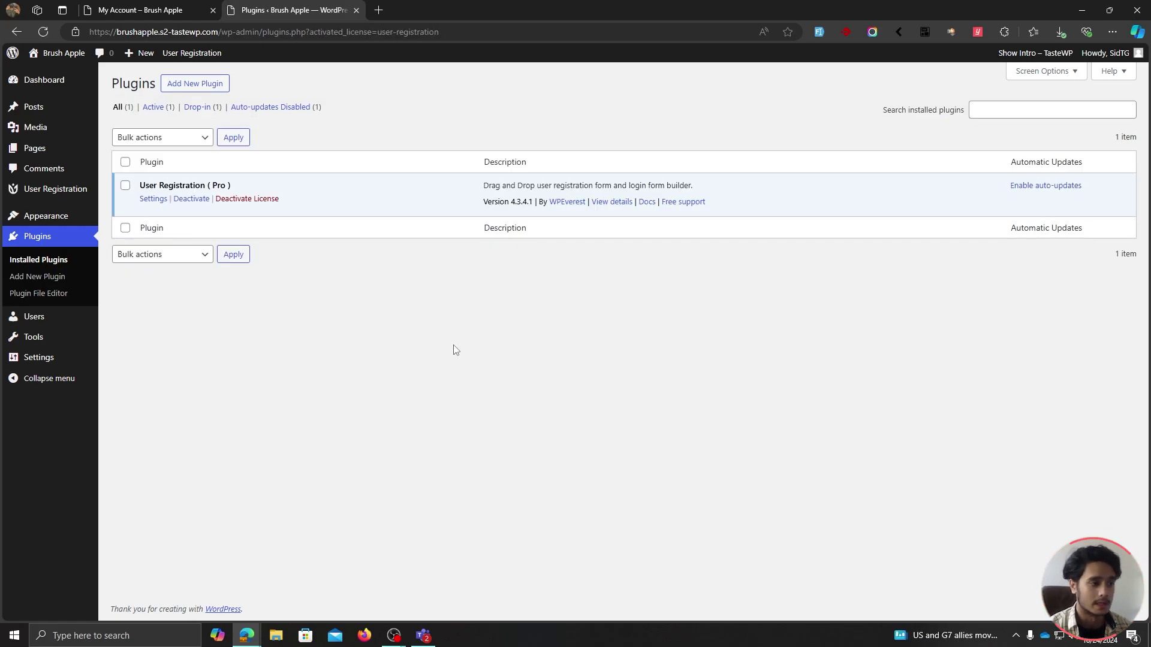
mouse_move(66, 191)
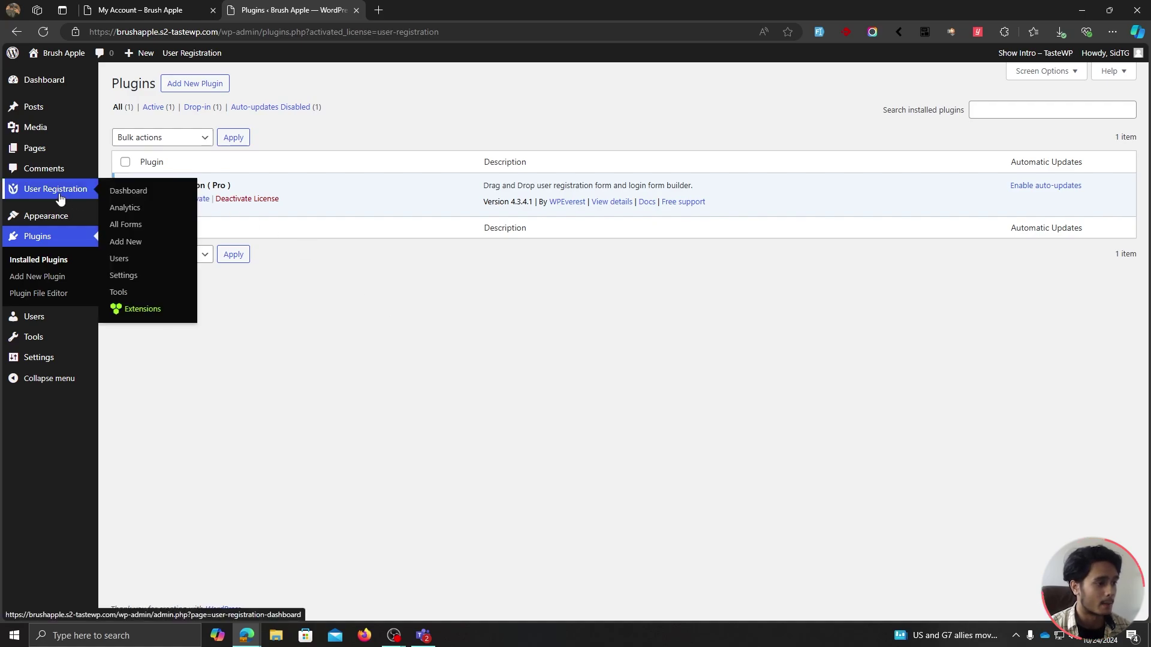
Enable the Customize My Account and Style Customizer extensions, then reload the My Account page.
left_click(129, 311)
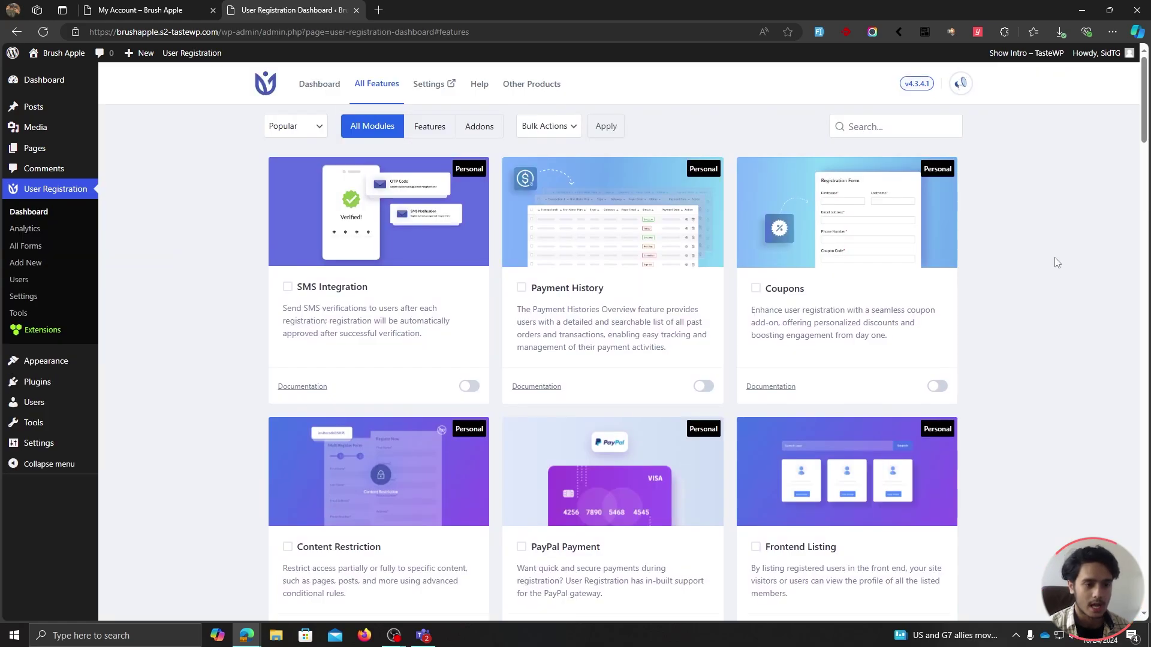
scroll(1057, 262, "down", 8)
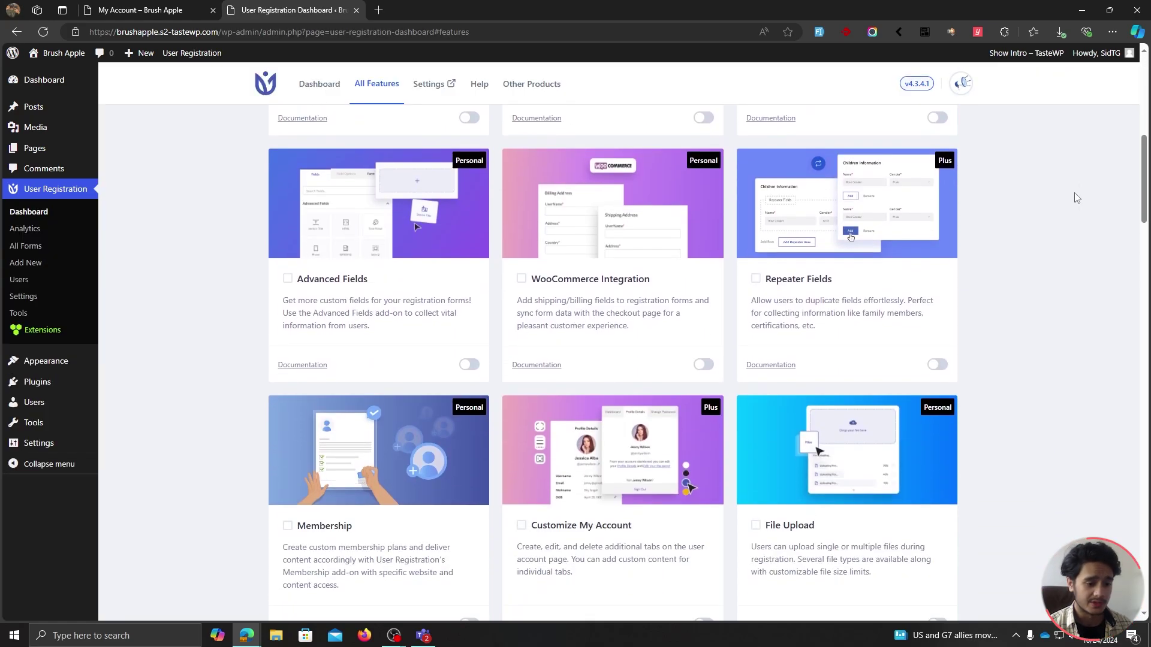
scroll(1076, 197, "down", 3)
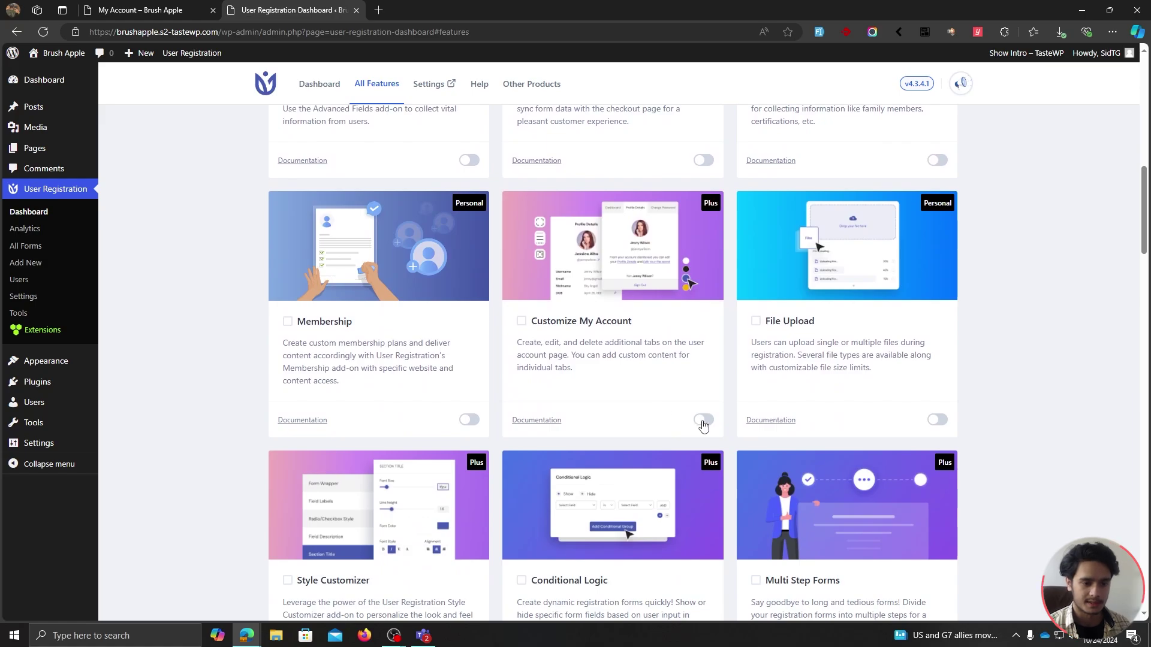
left_click(704, 420)
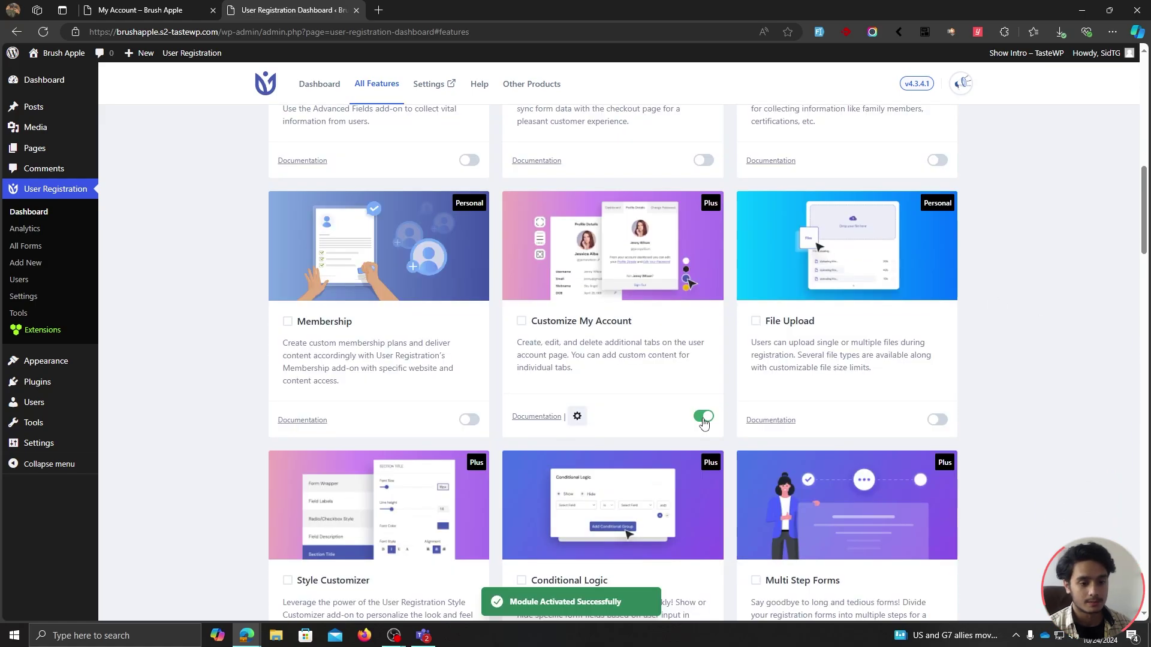
scroll(727, 444, "down", 4)
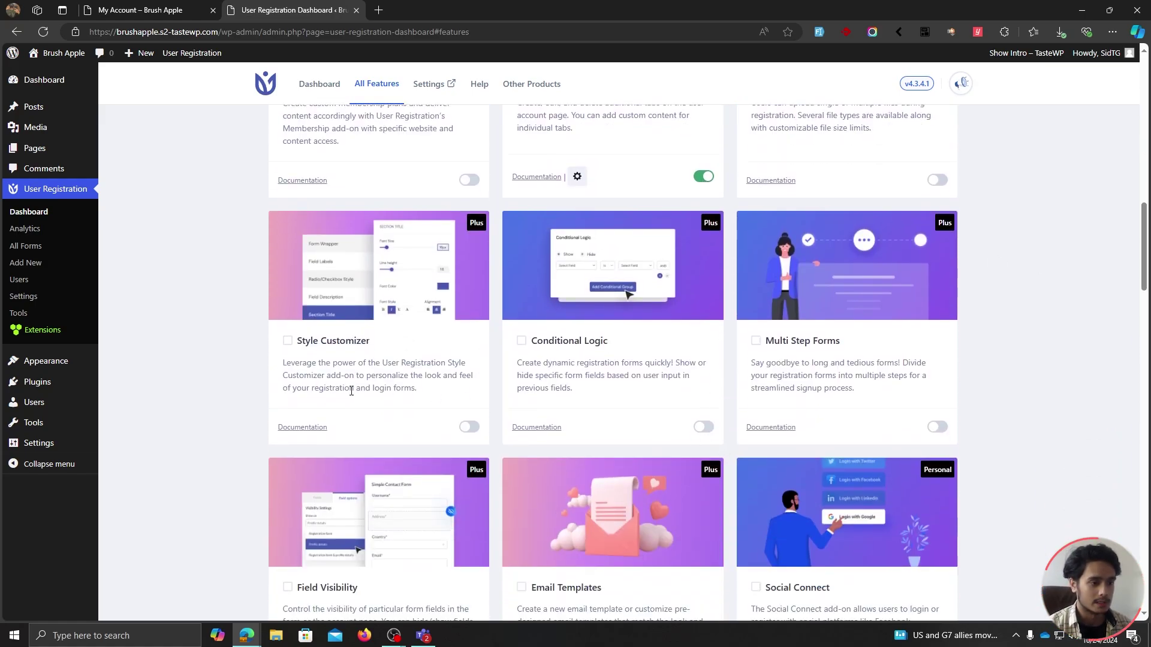
left_click(470, 427)
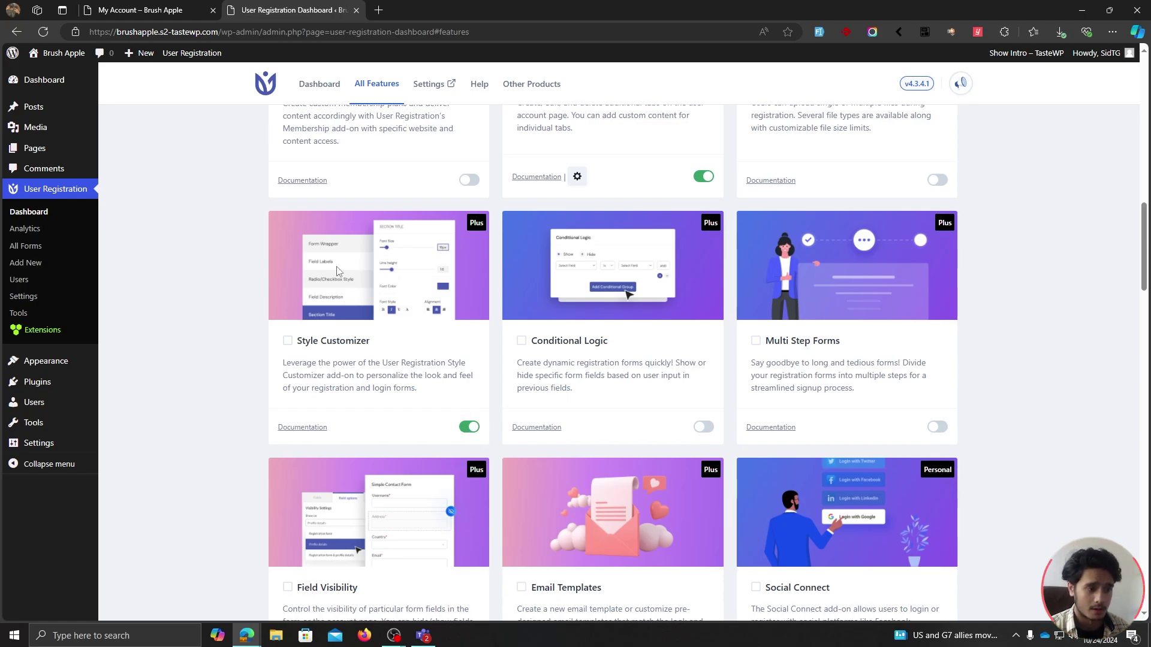
left_click(172, 10)
left_click(44, 32)
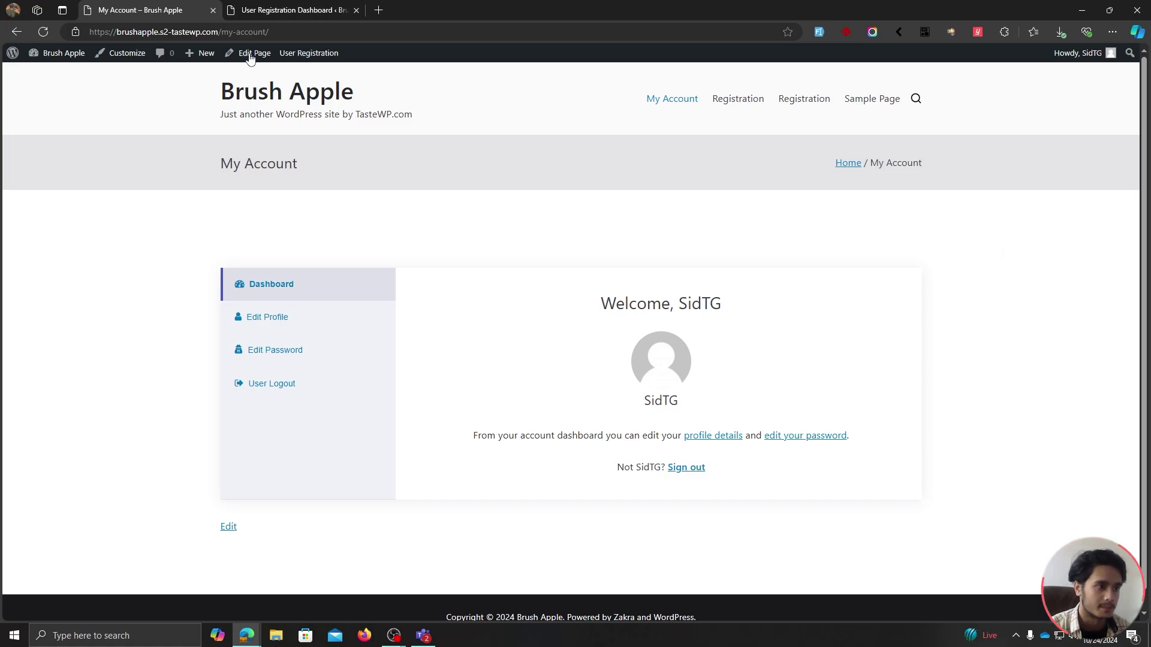
Open User Registration Settings at the Customize My Account endpoint list.
left_click(282, 10)
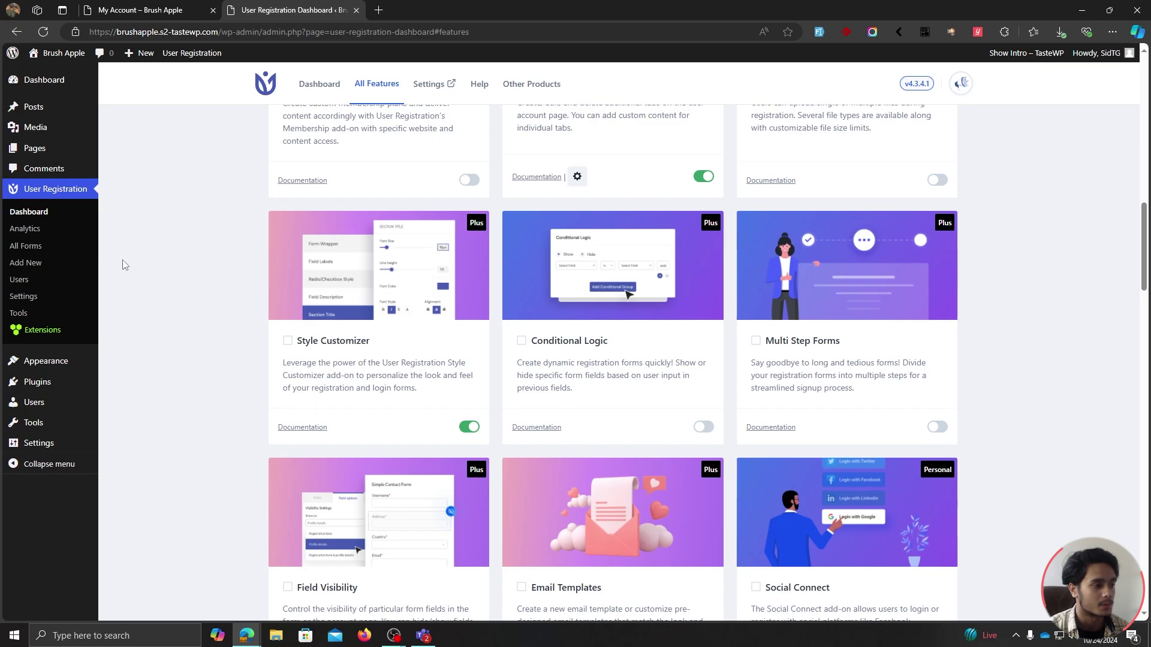
left_click(47, 296)
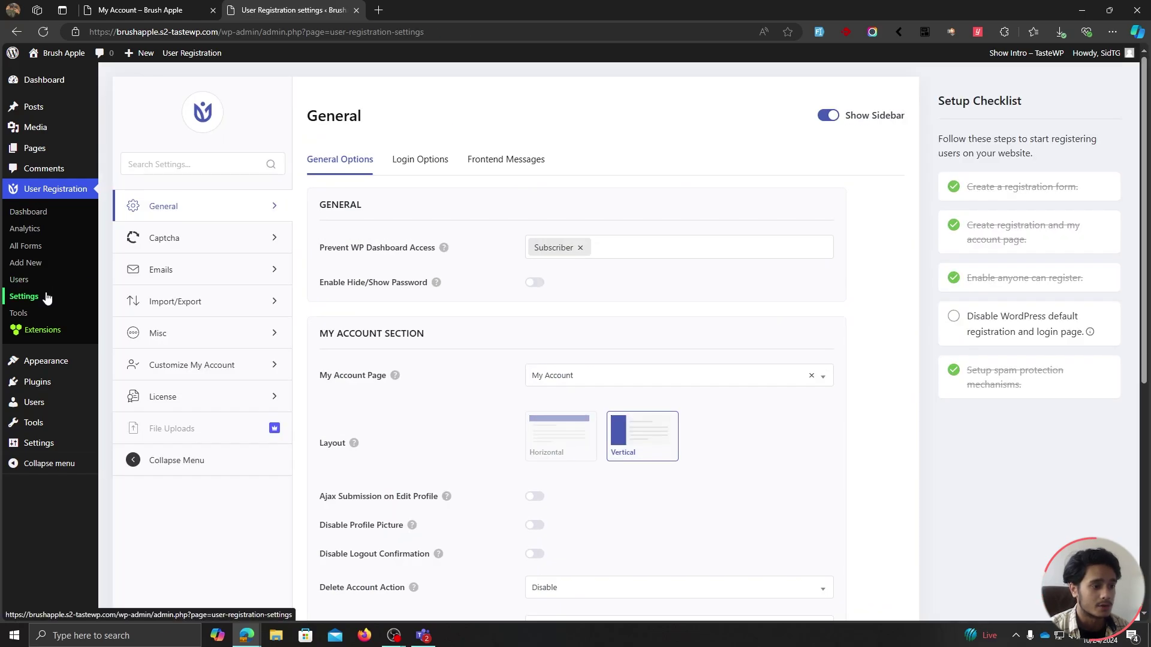
left_click(238, 373)
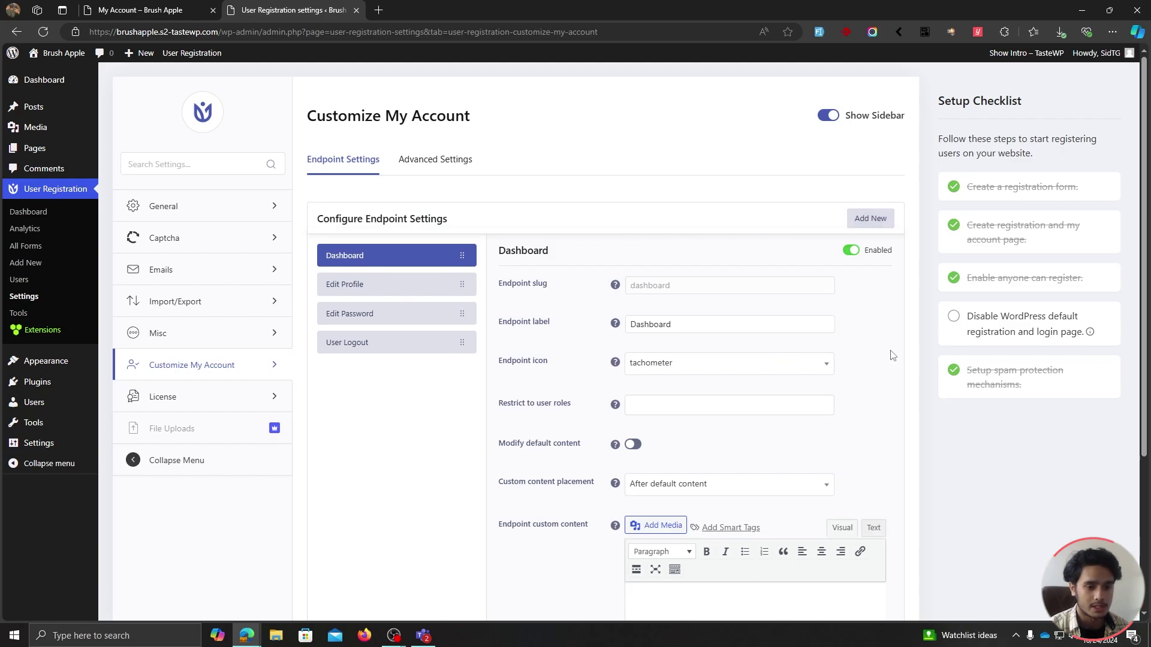
scroll(895, 354, "down", 2)
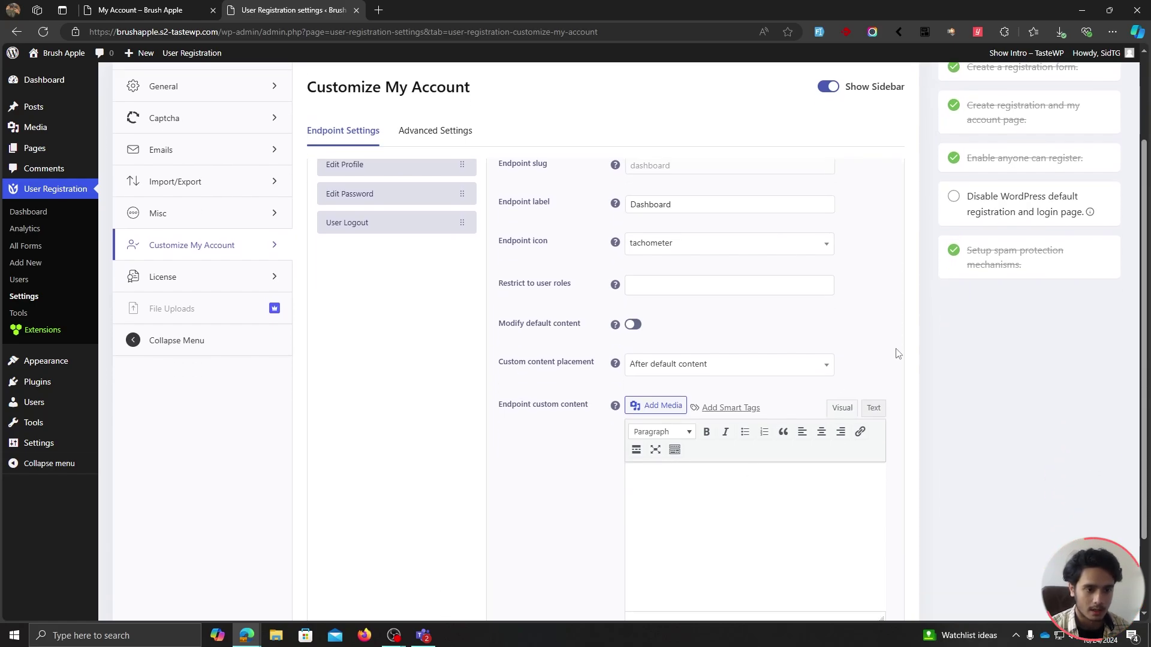
key("ctrl+shift+Tab")
left_click(289, 10)
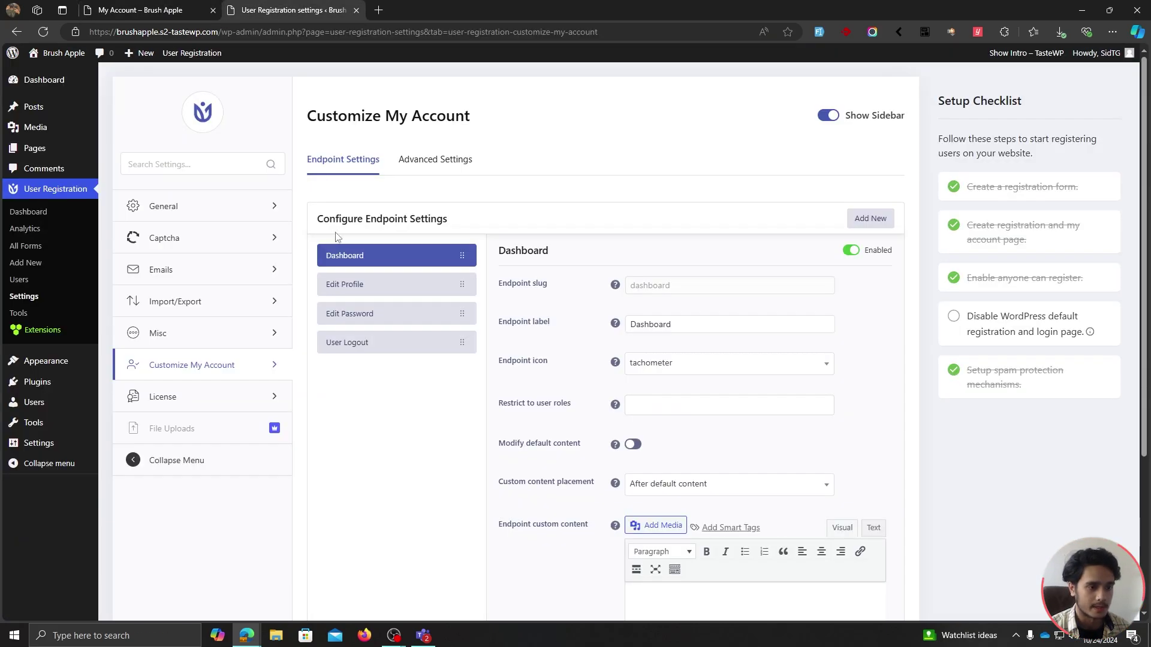
Add a 'Download' endpoint tab and drag it directly below Dashboard.
left_click(862, 219)
left_click(593, 361)
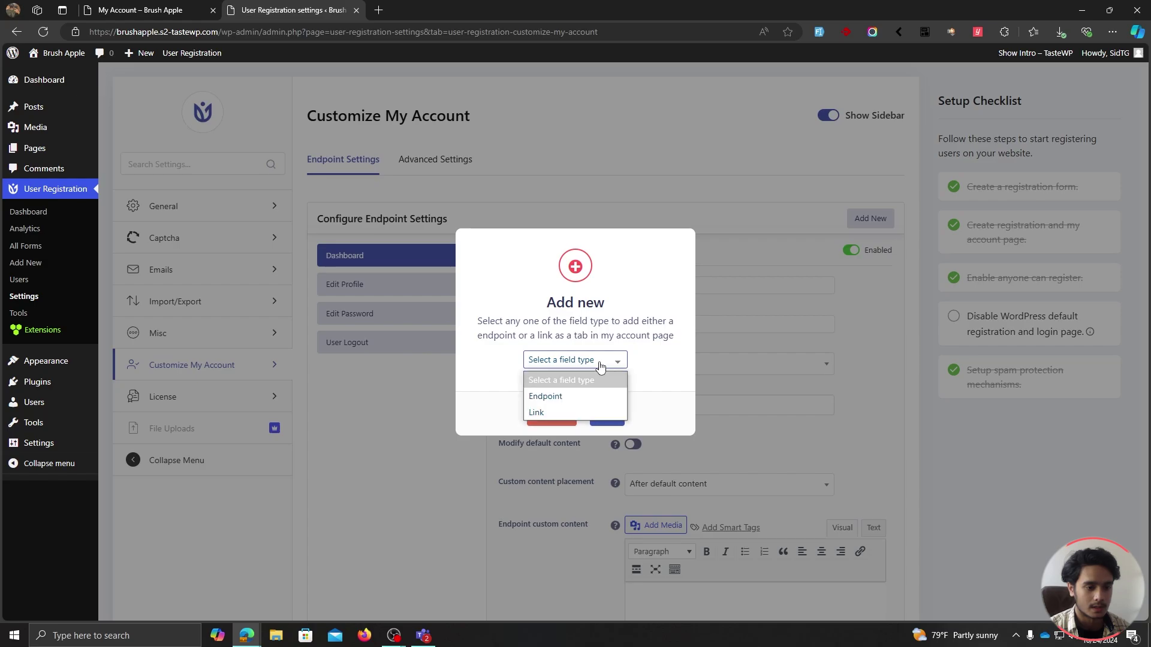
left_click(569, 397)
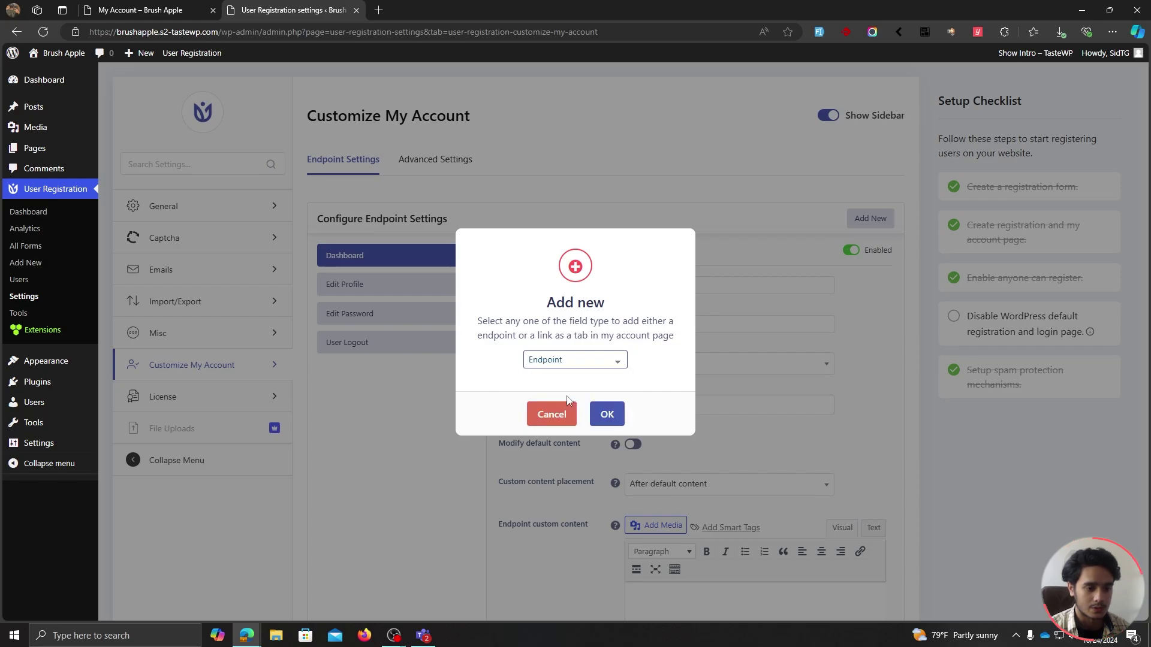
left_click(606, 414)
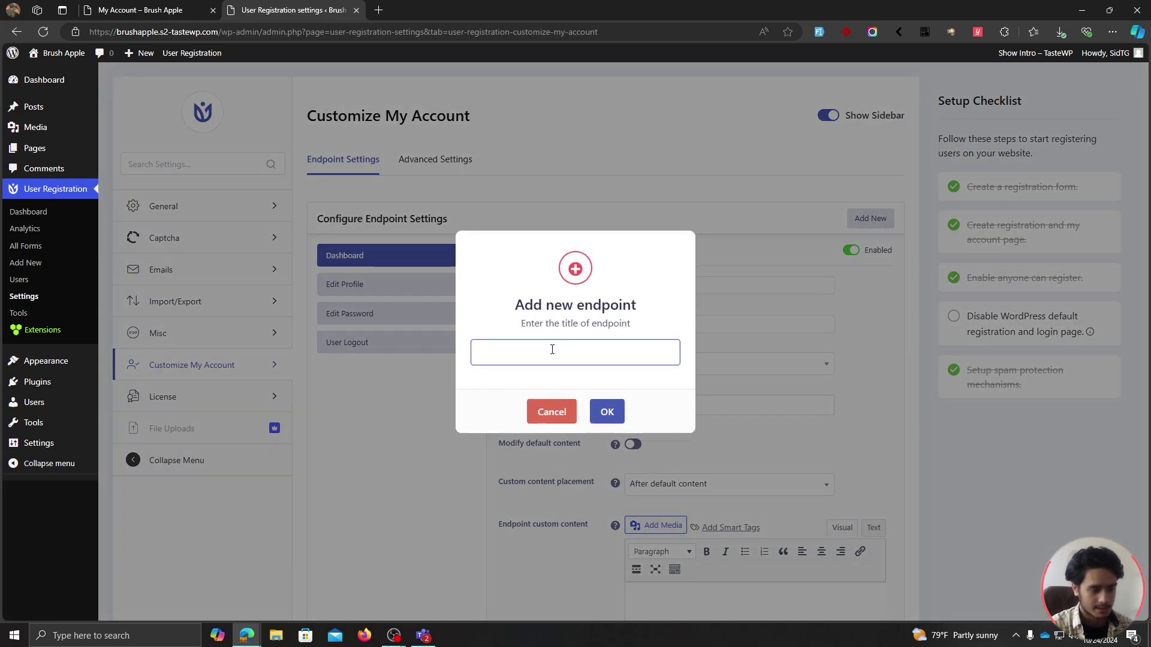
type("Download")
left_click(606, 413)
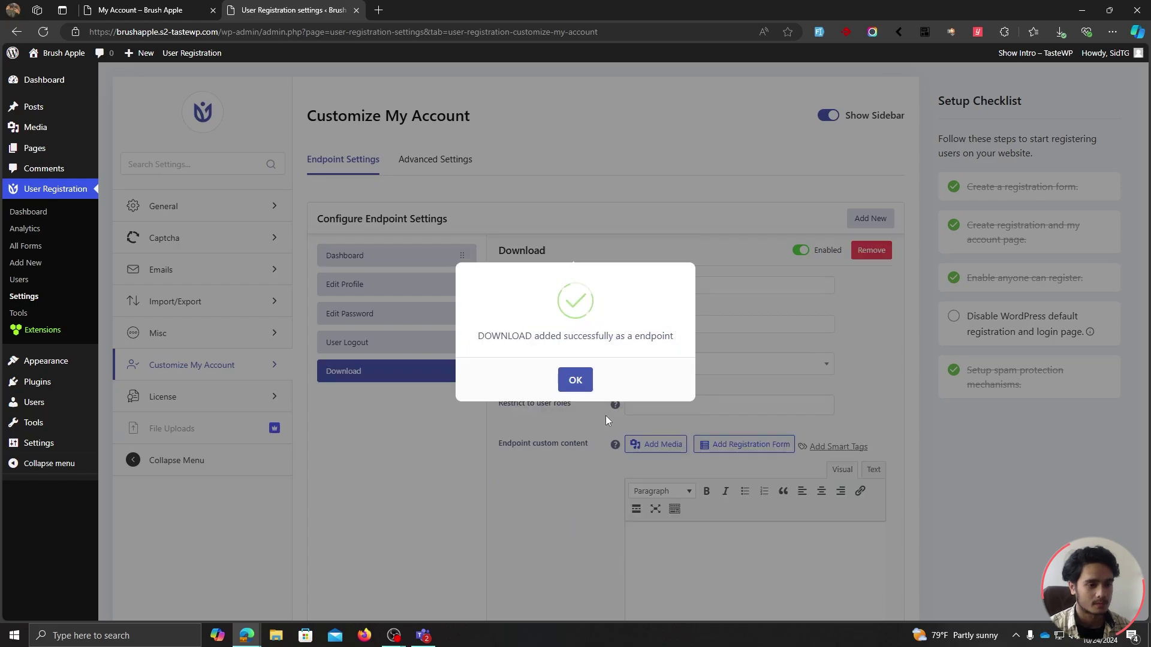
left_click(576, 380)
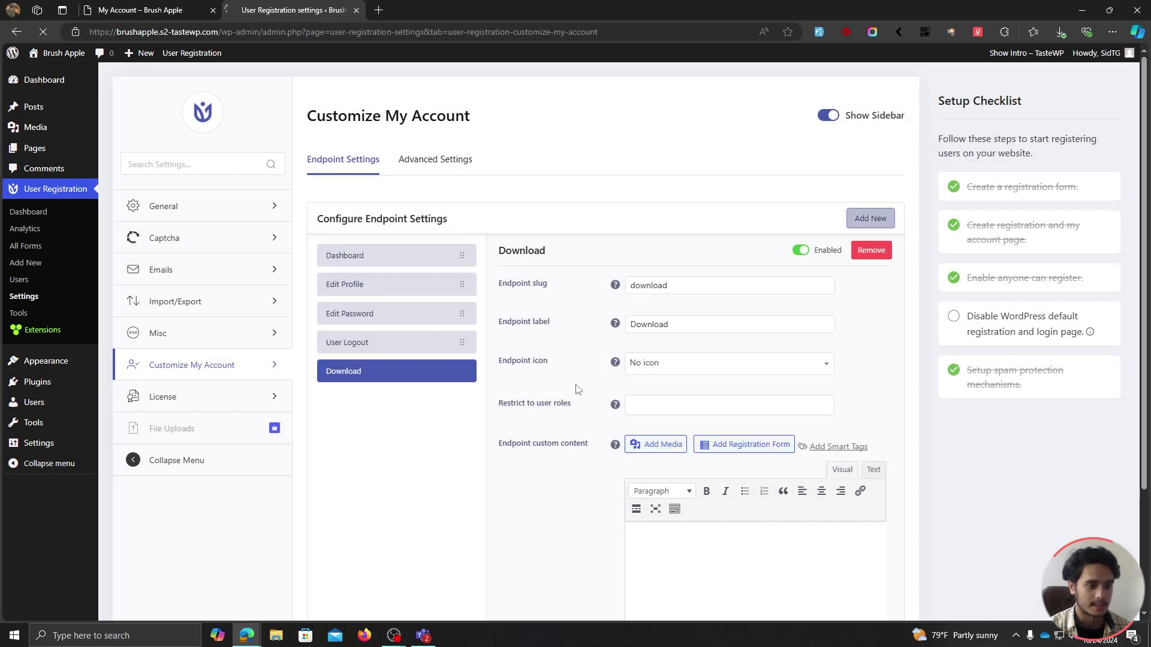
left_click_drag(462, 403, 449, 303)
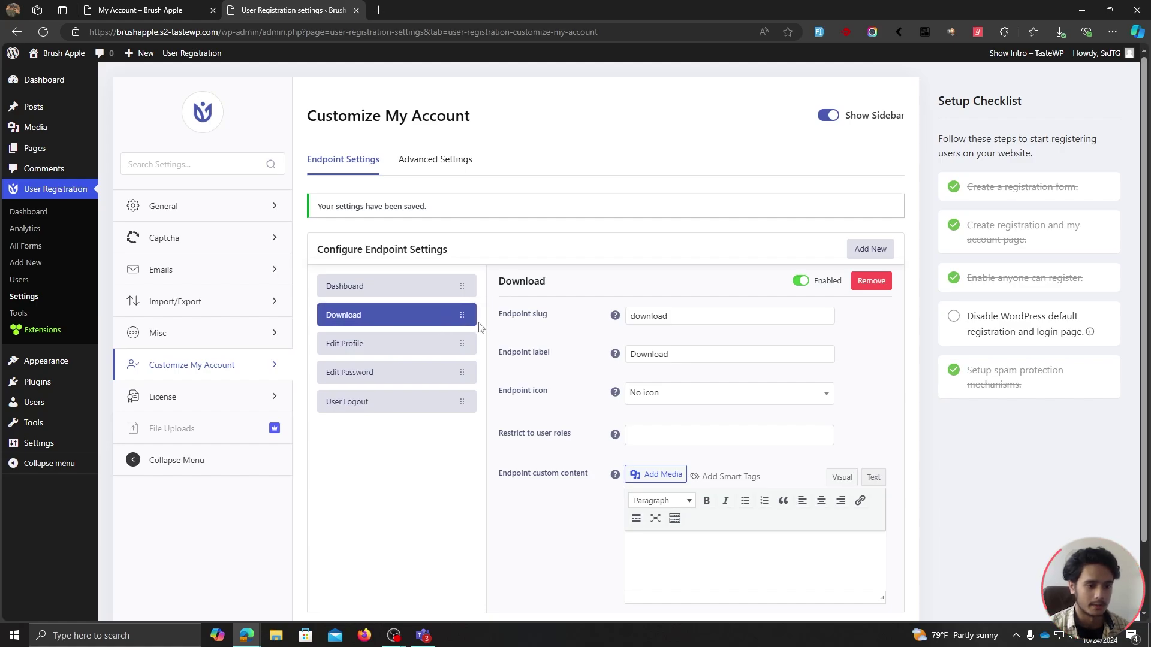
Check the Download endpoint slug, then view Edit Password on the front-end My Account page.
scroll(599, 288, "down", 1)
left_click(681, 243)
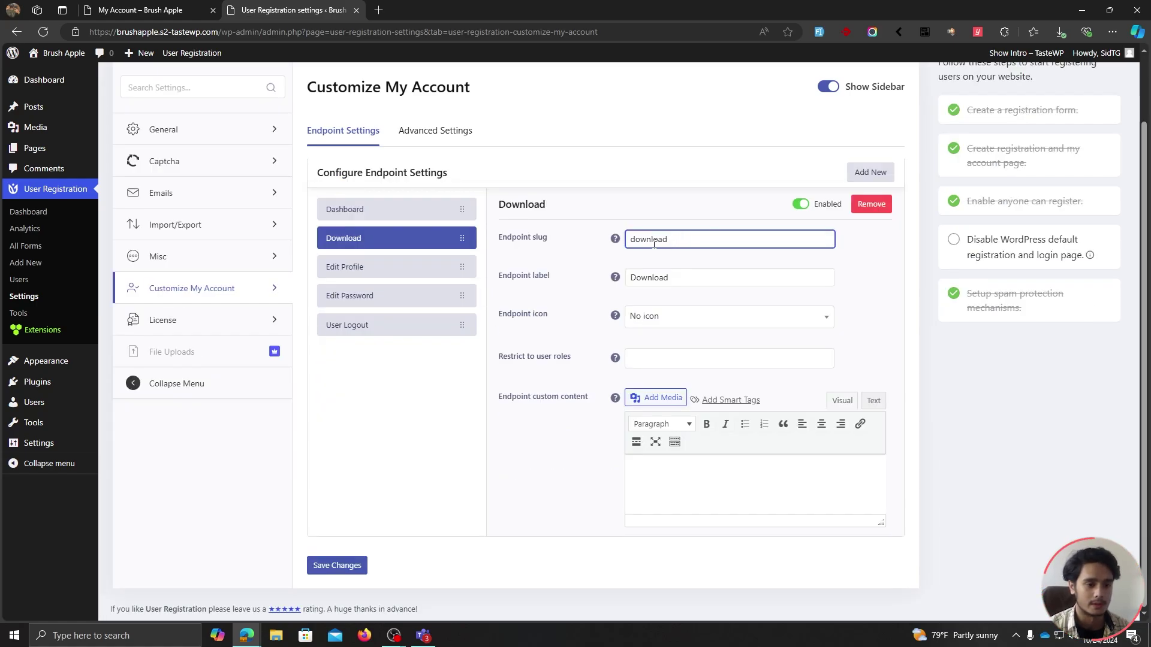
double_click(665, 239)
left_click(171, 9)
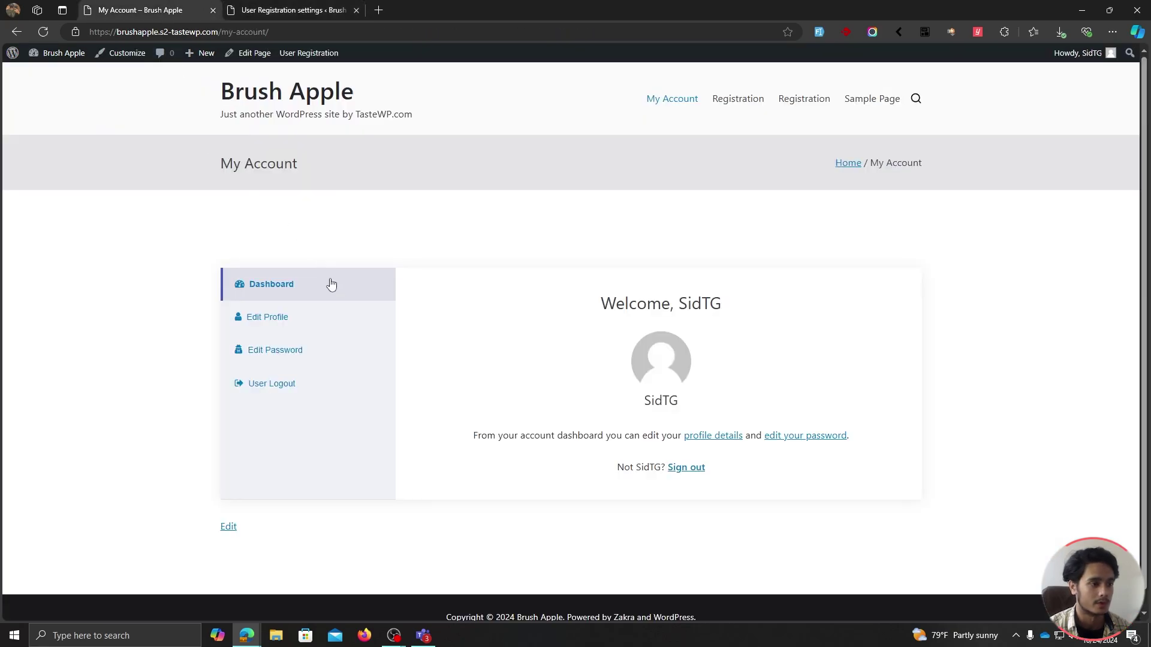
left_click(293, 356)
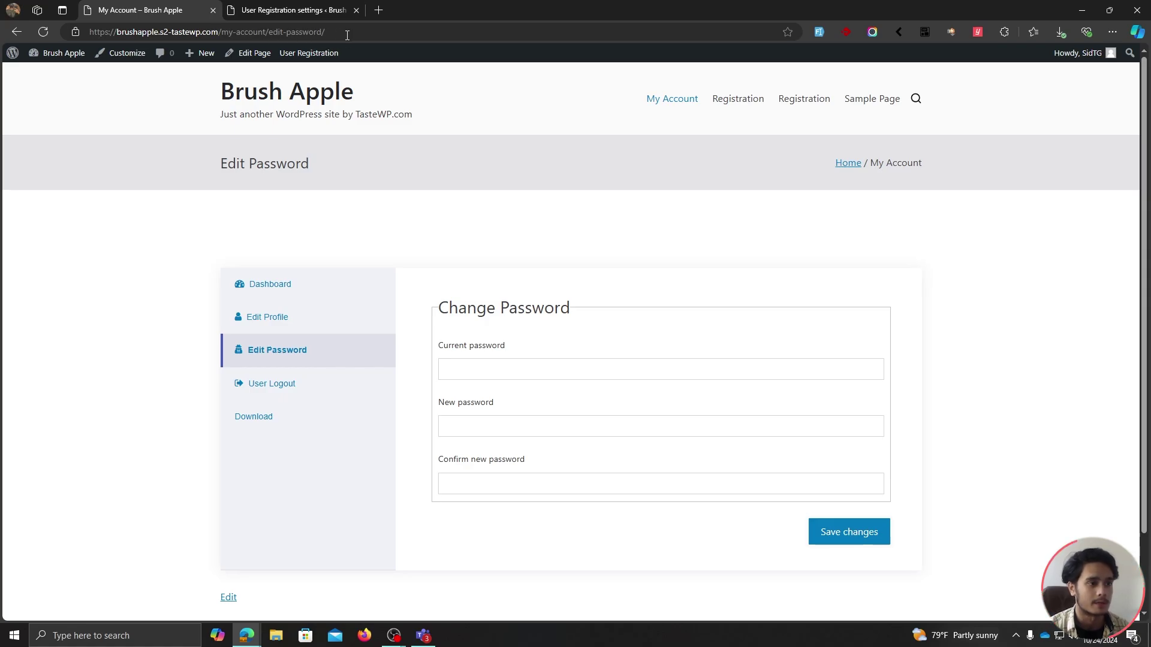
Set the Download endpoint's icon to the download icon.
left_click(294, 18)
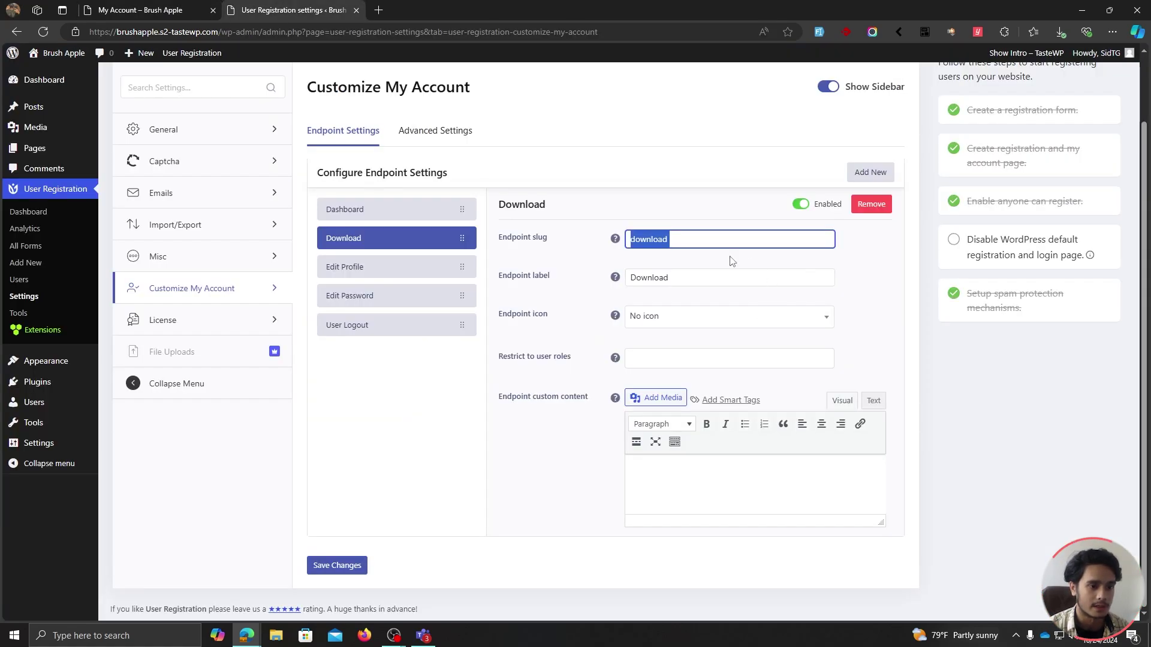
left_click(688, 276)
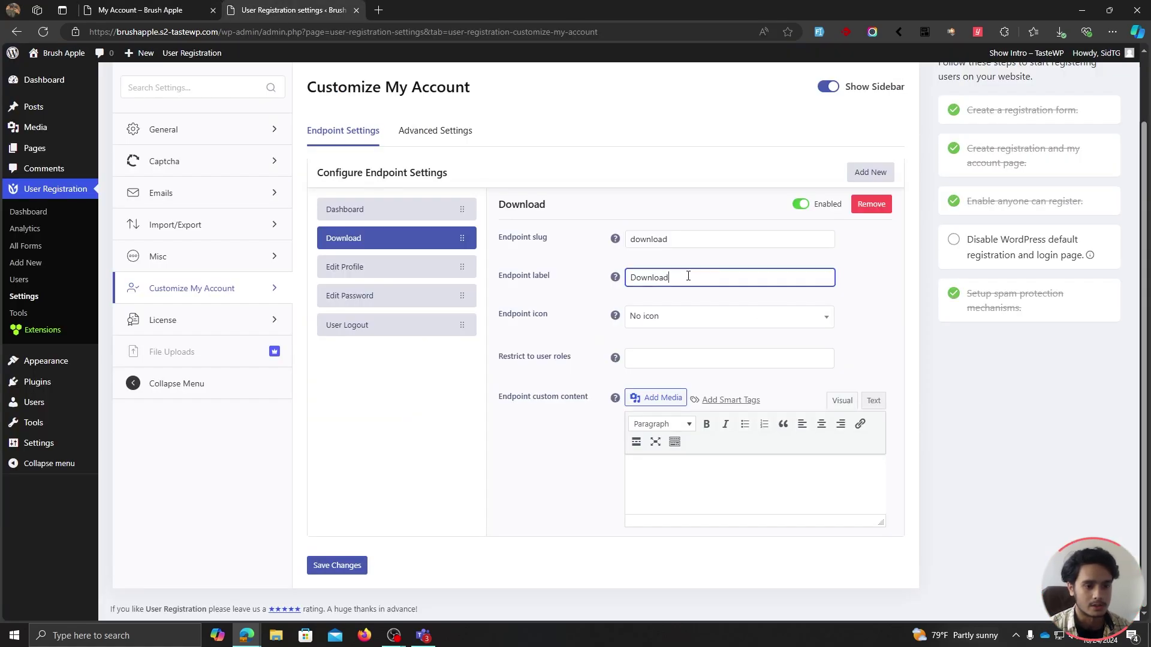
left_click(675, 321)
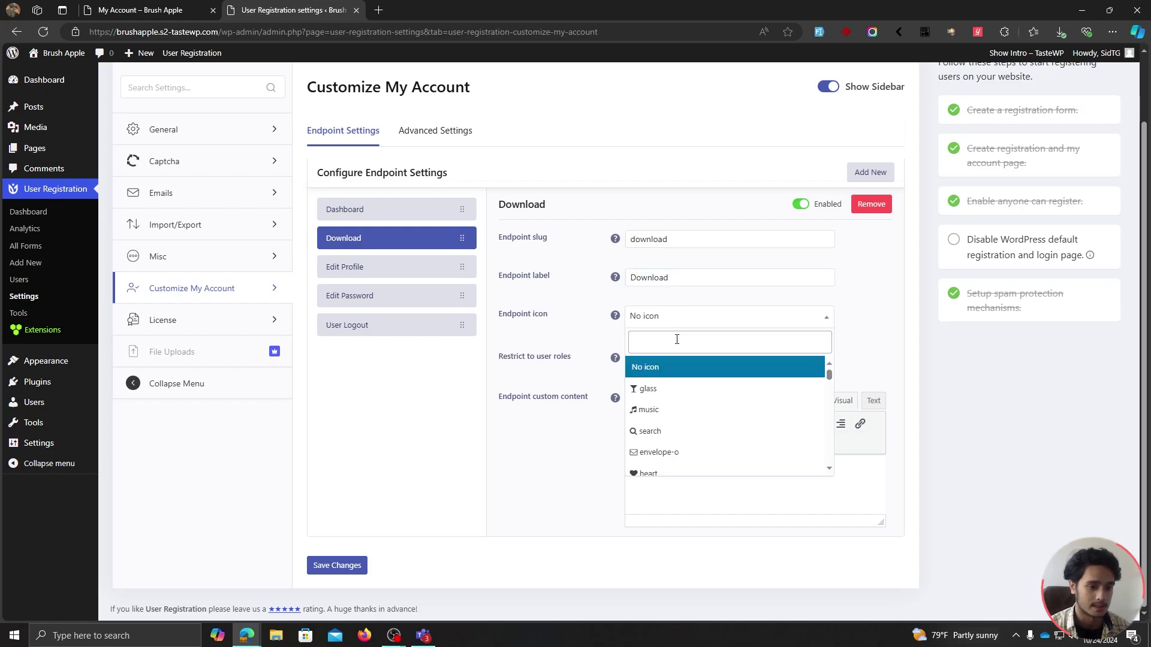
left_click(676, 340)
type("download")
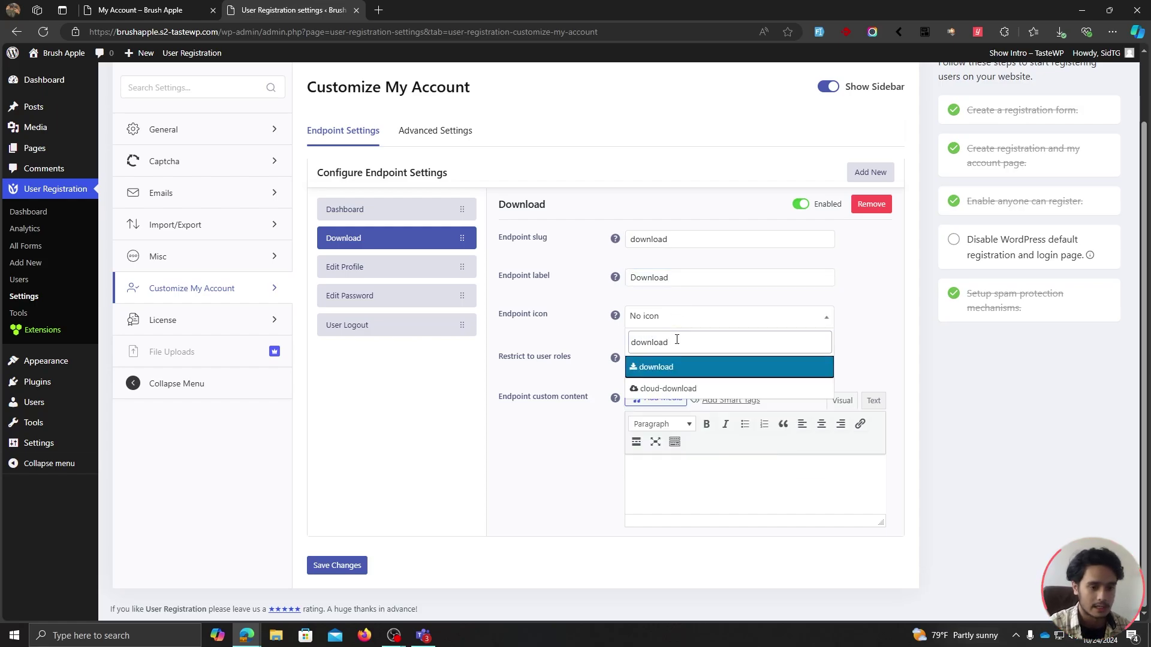
left_click(671, 368)
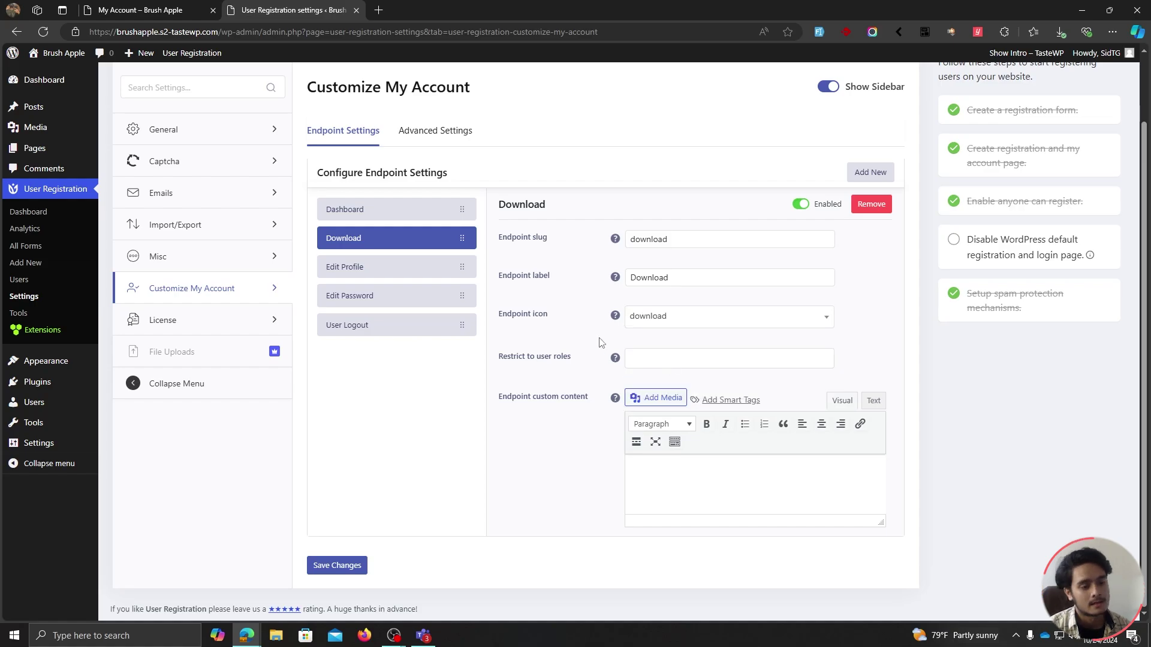
Restrict the Download endpoint to the Subscriber role, save, and reload the My Account page.
left_click(654, 358)
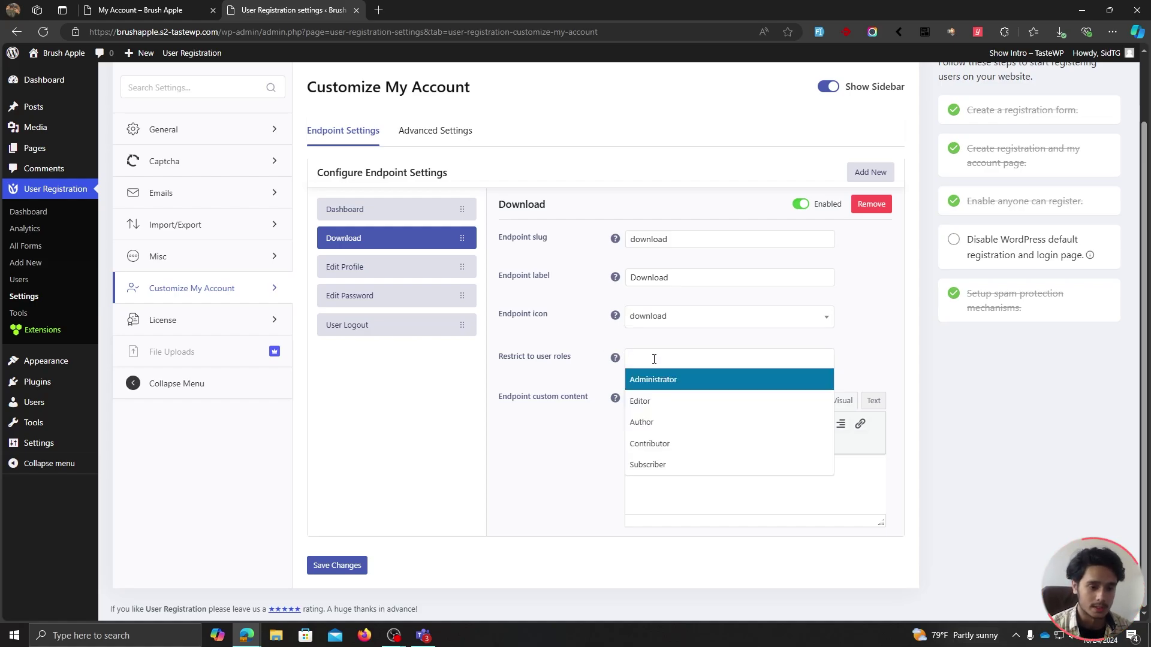
left_click(675, 461)
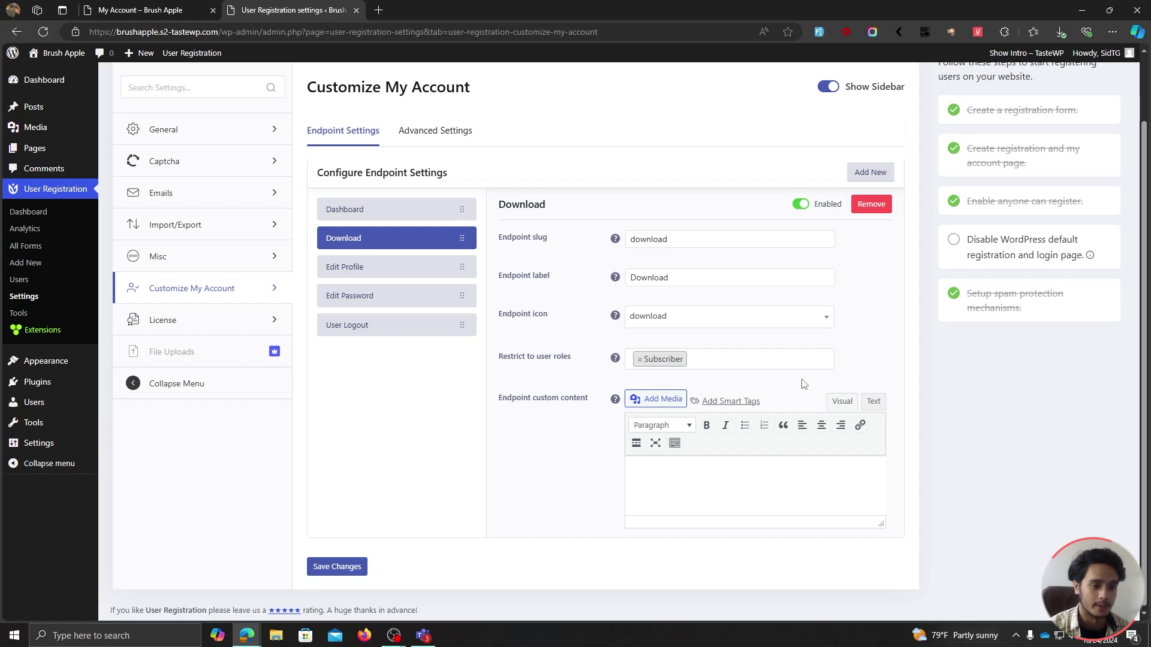
left_click(360, 576)
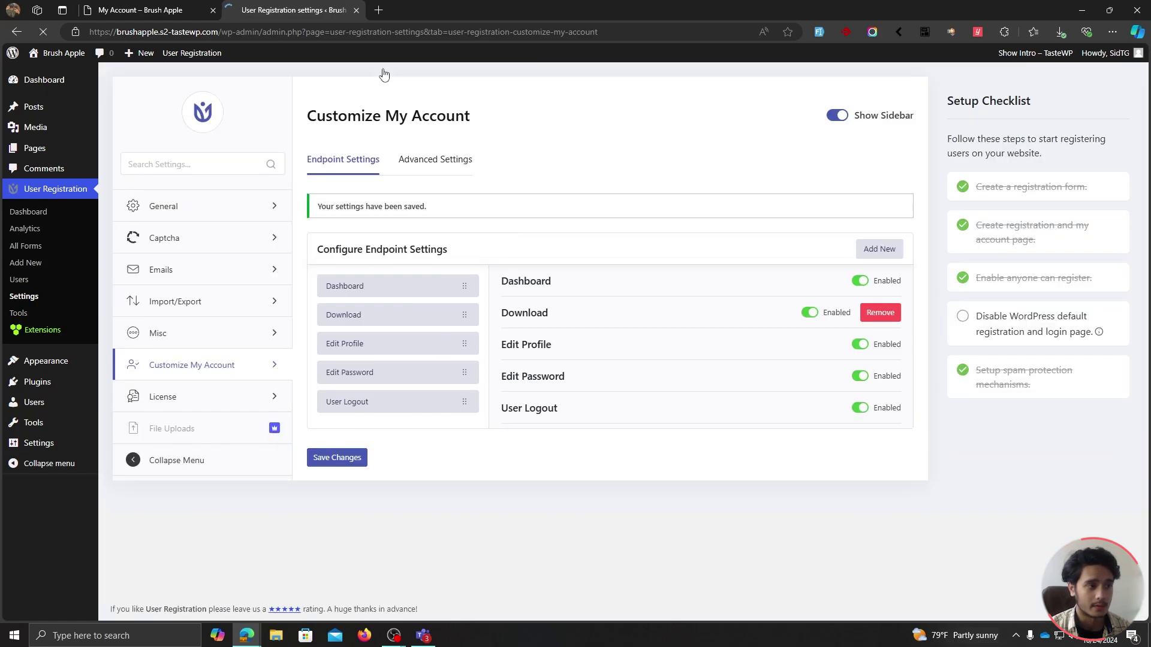
left_click(128, 4)
key("F5")
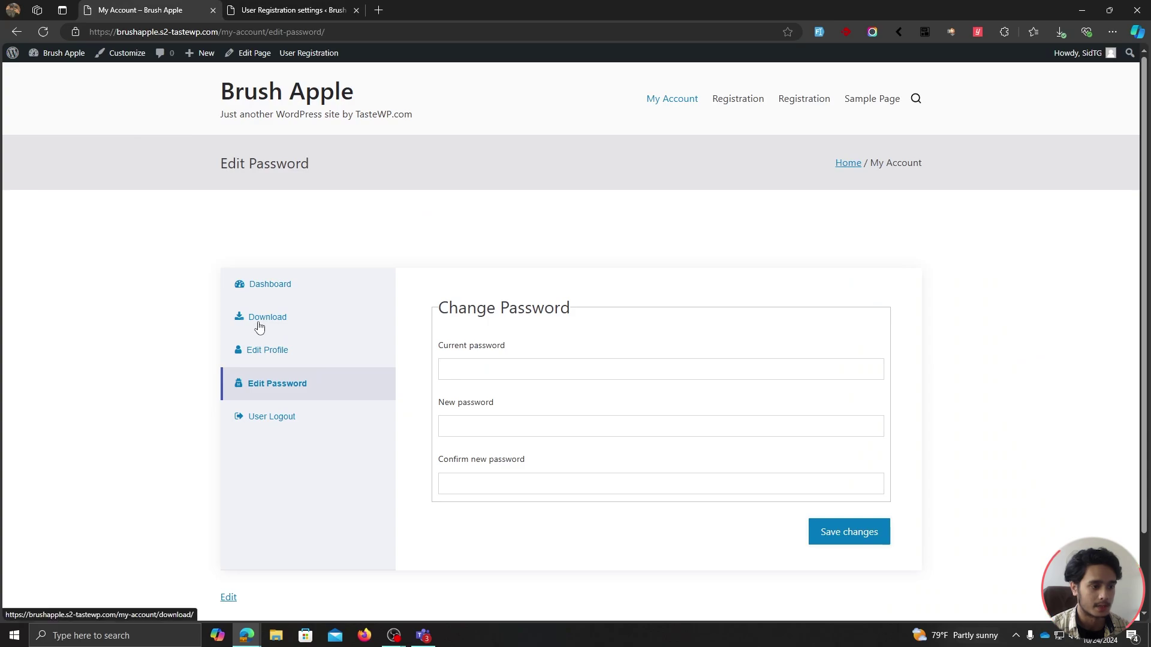
View the Download account page's default welcome content, then return to the endpoint settings.
left_click(288, 324)
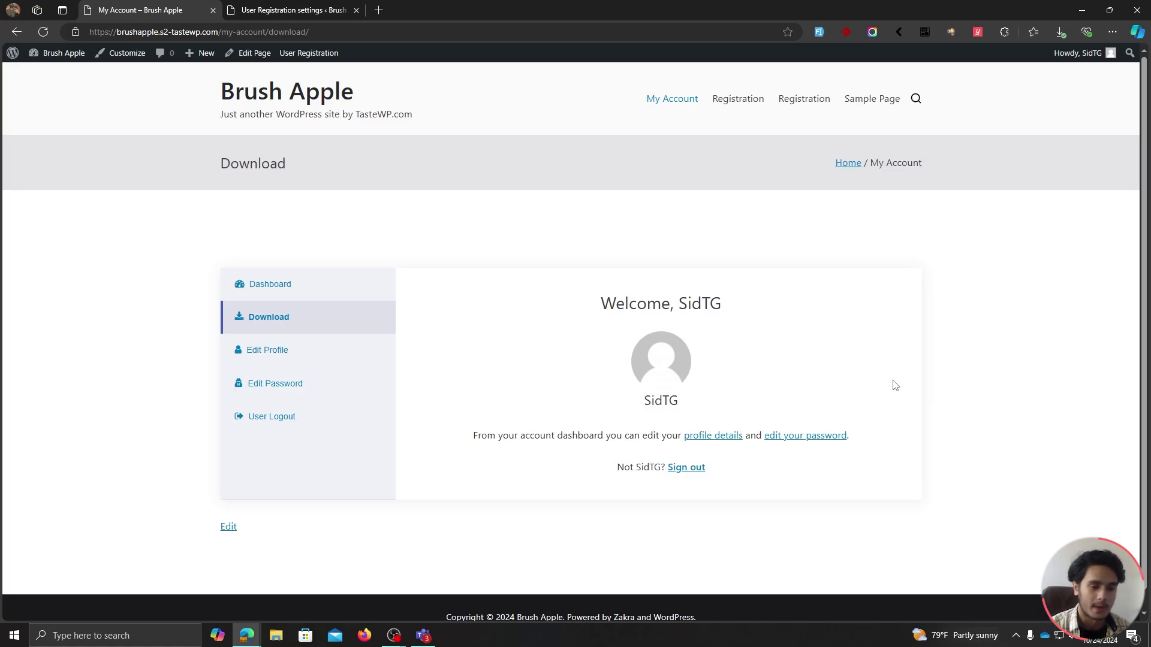
left_click(314, 8)
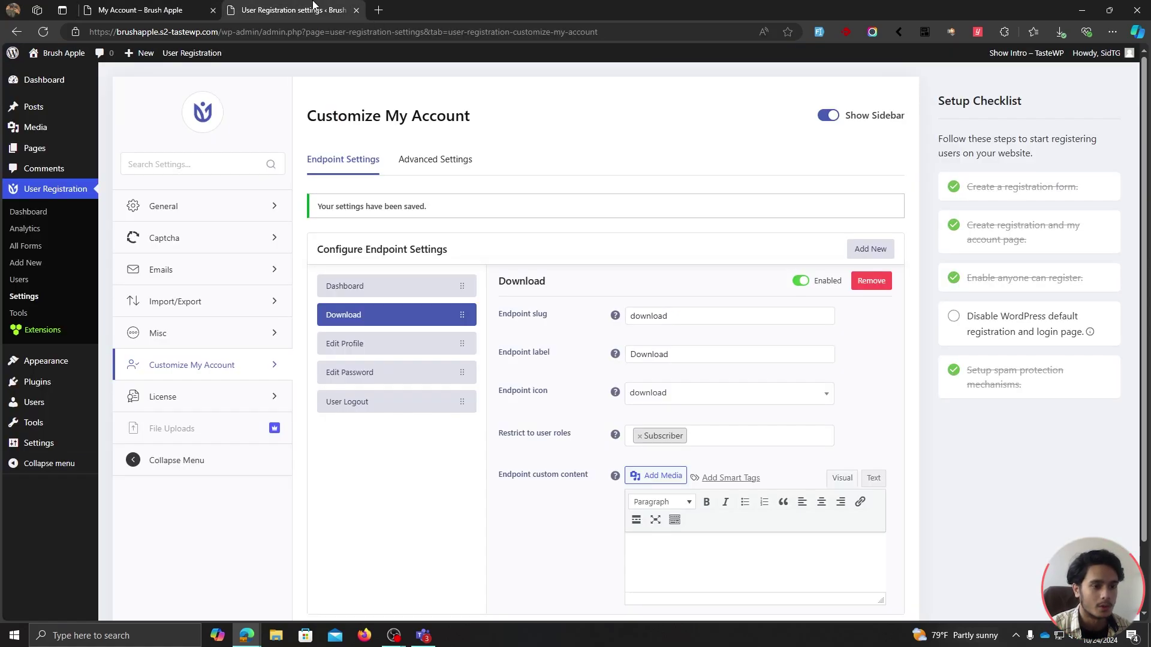
Save 'Test' as the Download custom content and confirm the reloaded Download page shows it.
scroll(576, 312, "down", 2)
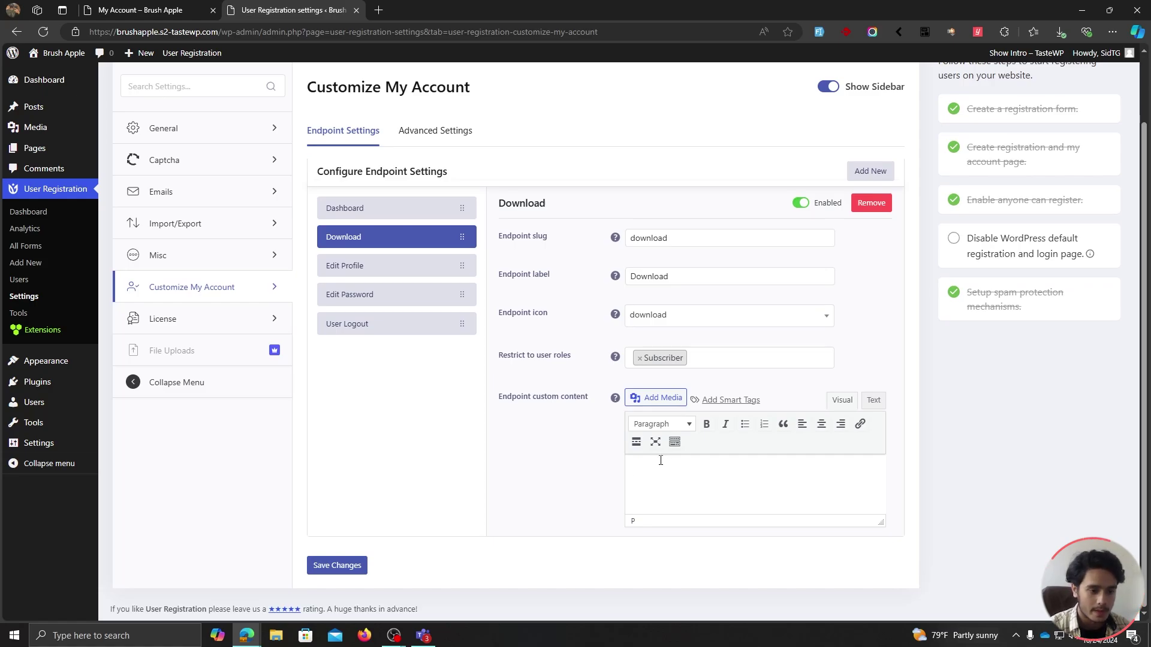
left_click(346, 565)
left_click(140, 10)
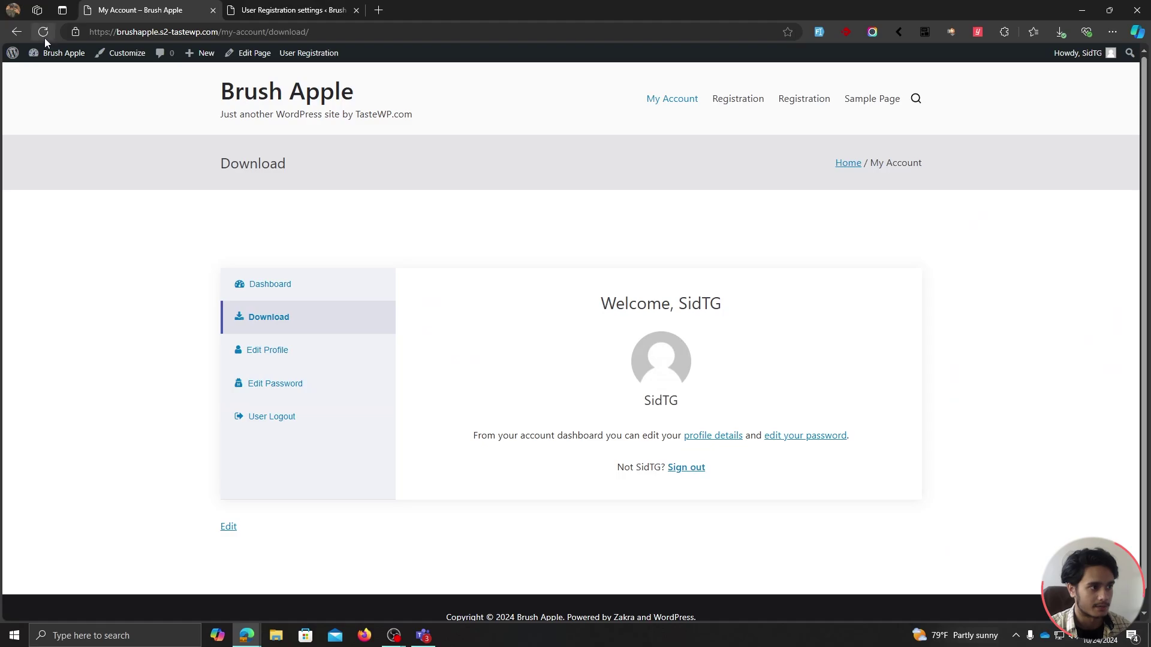
left_click(45, 38)
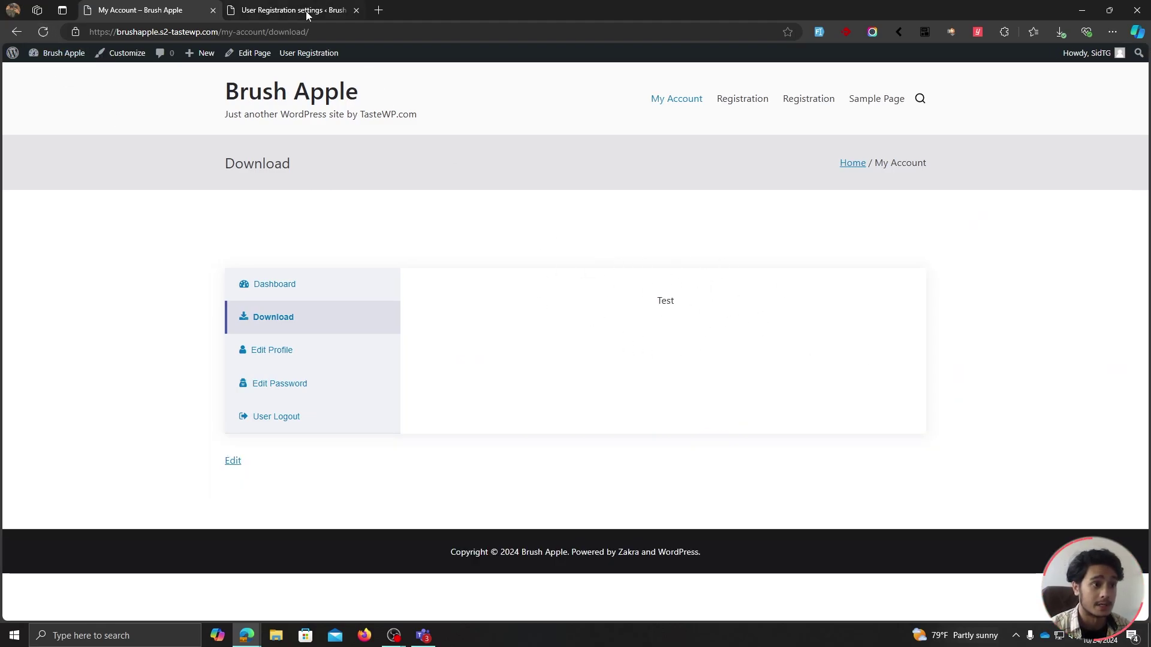
left_click(327, 10)
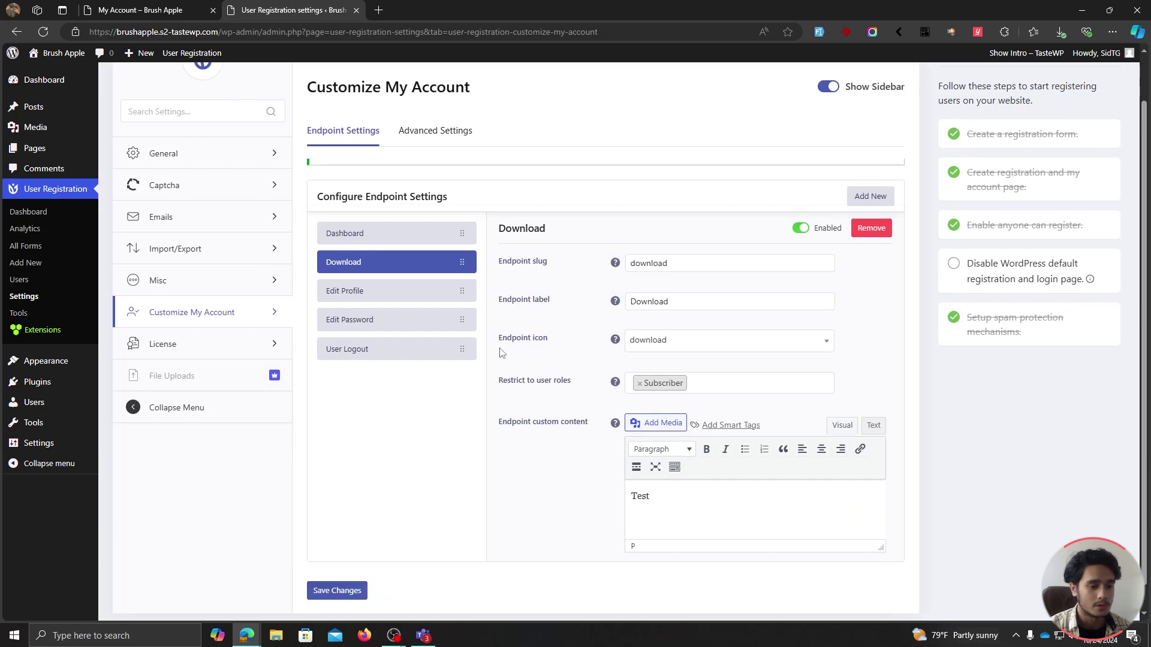
Make 'Test' bold and italic in the Download content and start a new line below it.
scroll(652, 475, "down", 1)
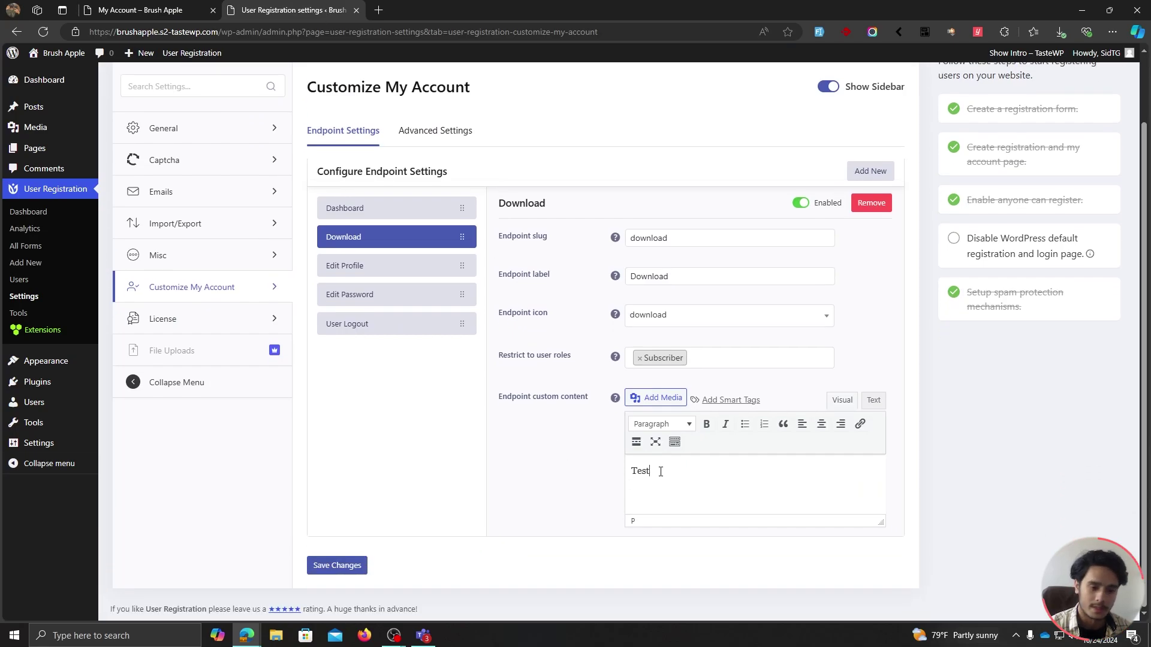
double_click(660, 472)
left_click(726, 423)
left_click(706, 424)
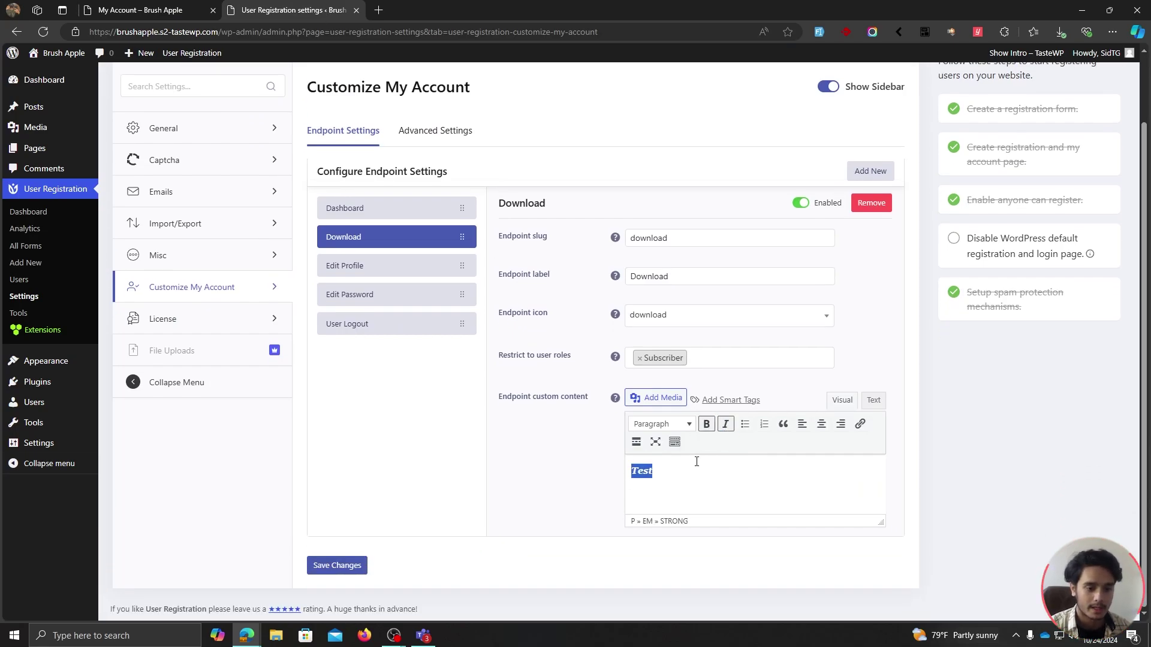
left_click(693, 473)
key("Return")
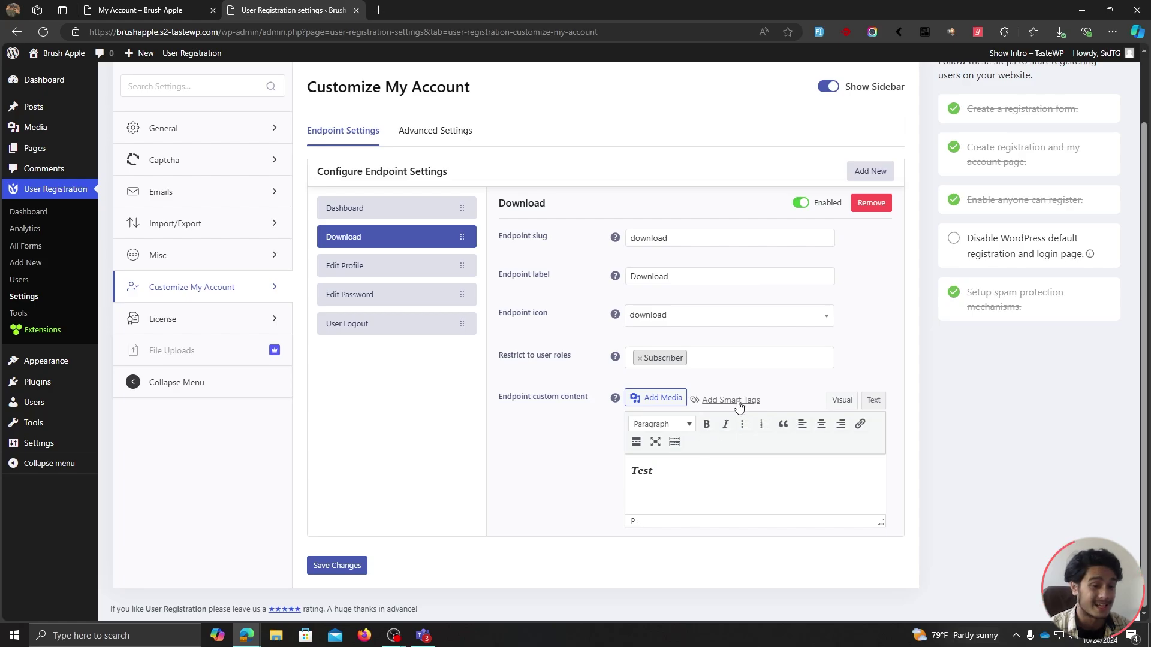
Insert the User Display Name smart tag on the new line.
left_click(737, 402)
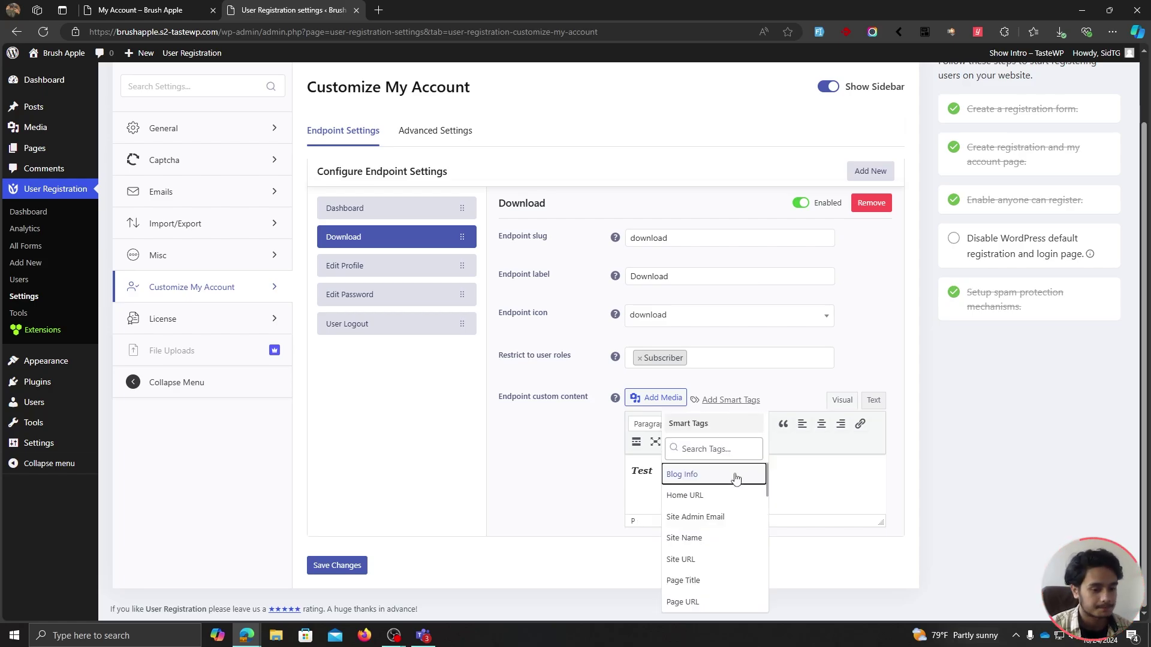
scroll(731, 485, "down", 5)
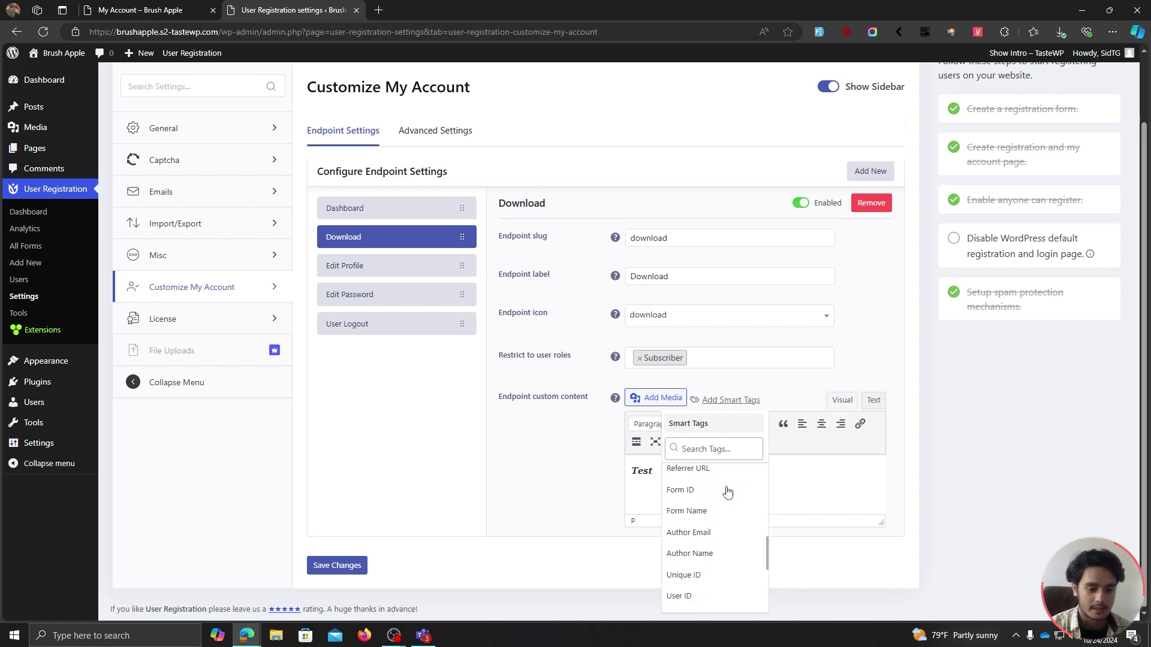
scroll(727, 491, "down", 5)
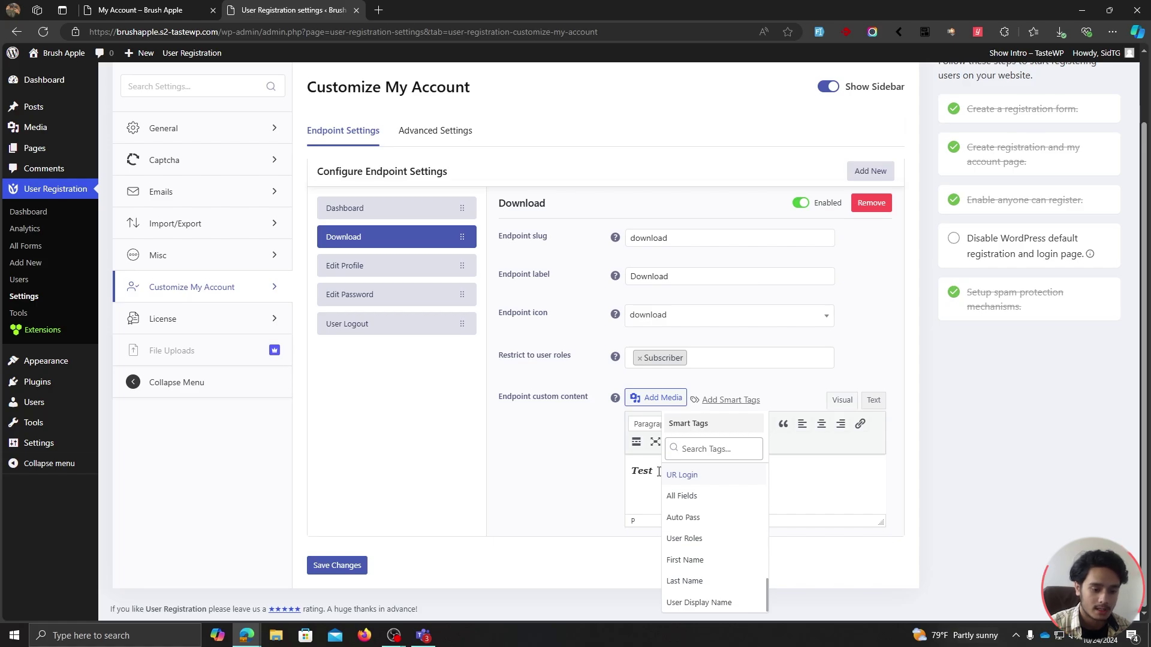
left_click(699, 602)
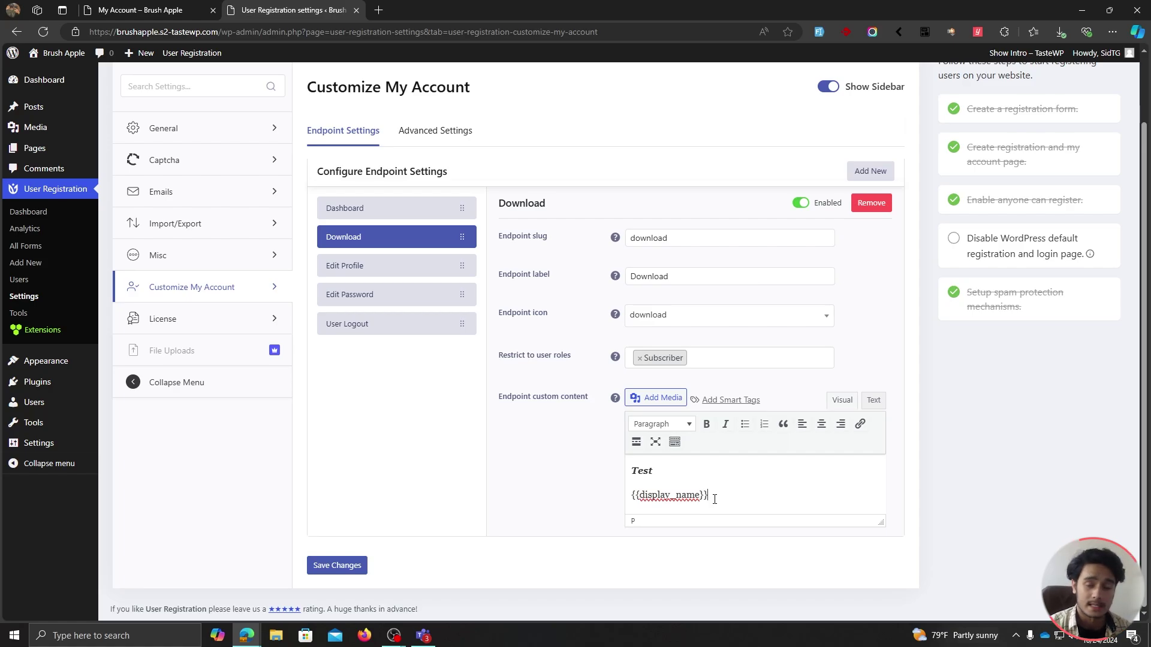
Save the content, confirm the Download page shows the user's display name, and return to the editor.
left_click(337, 566)
left_click(179, 7)
left_click(43, 31)
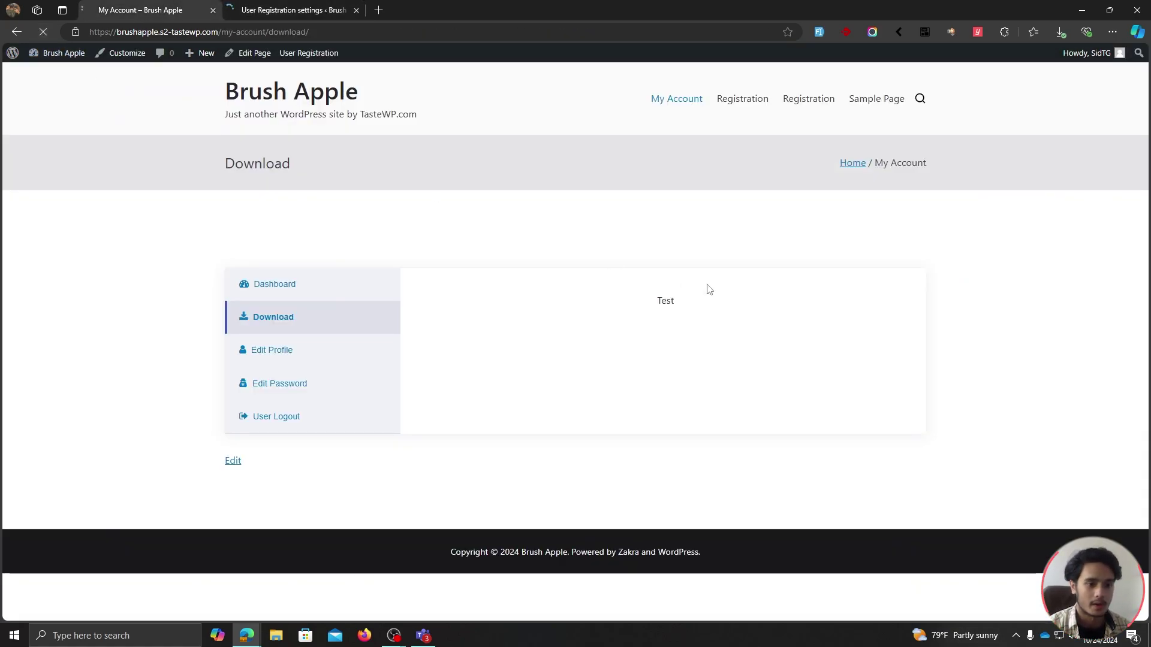
double_click(668, 333)
key("ctrl+Tab")
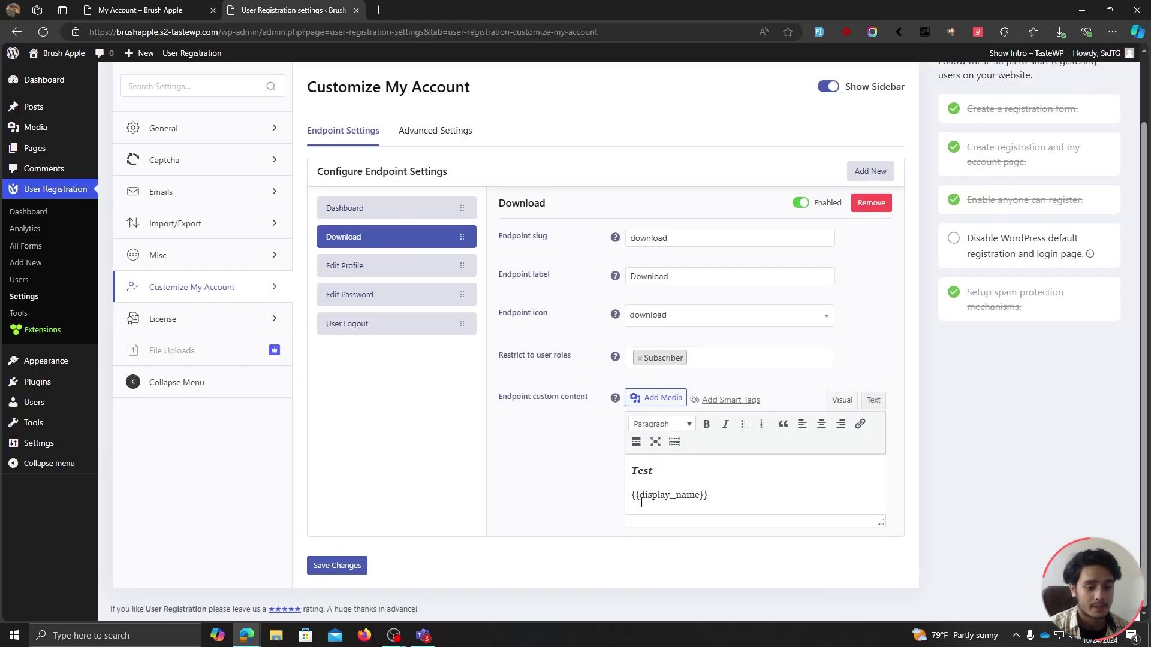
left_click(721, 493)
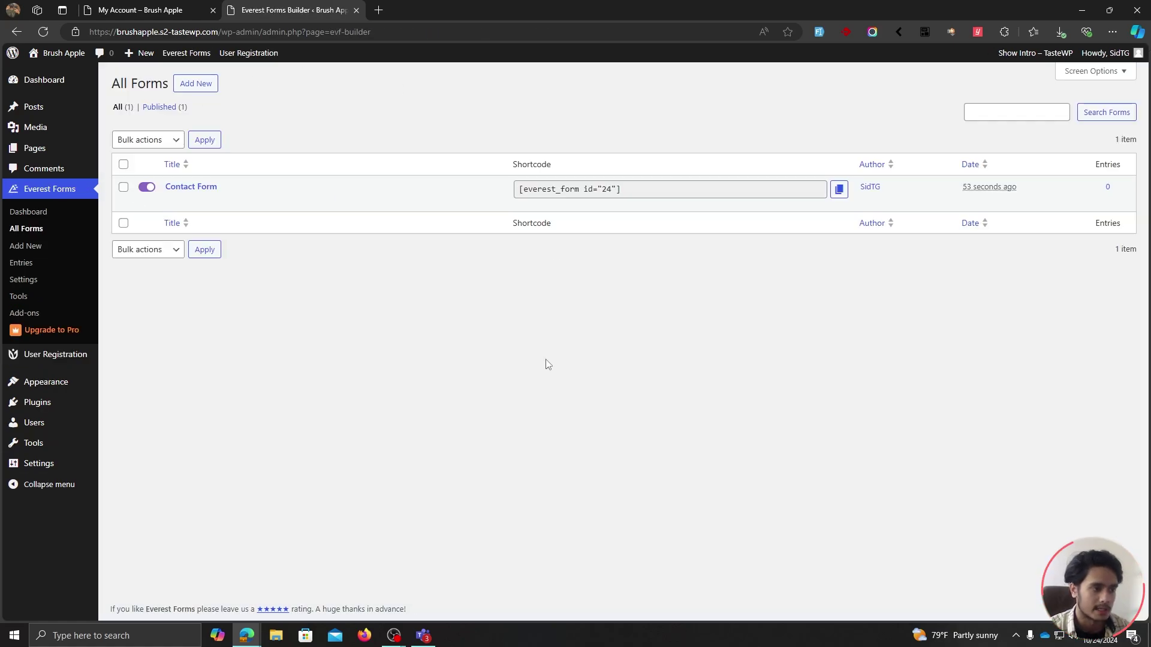
Copy the Contact Form shortcode and go to User Registration's Customize My Account settings.
left_click(839, 191)
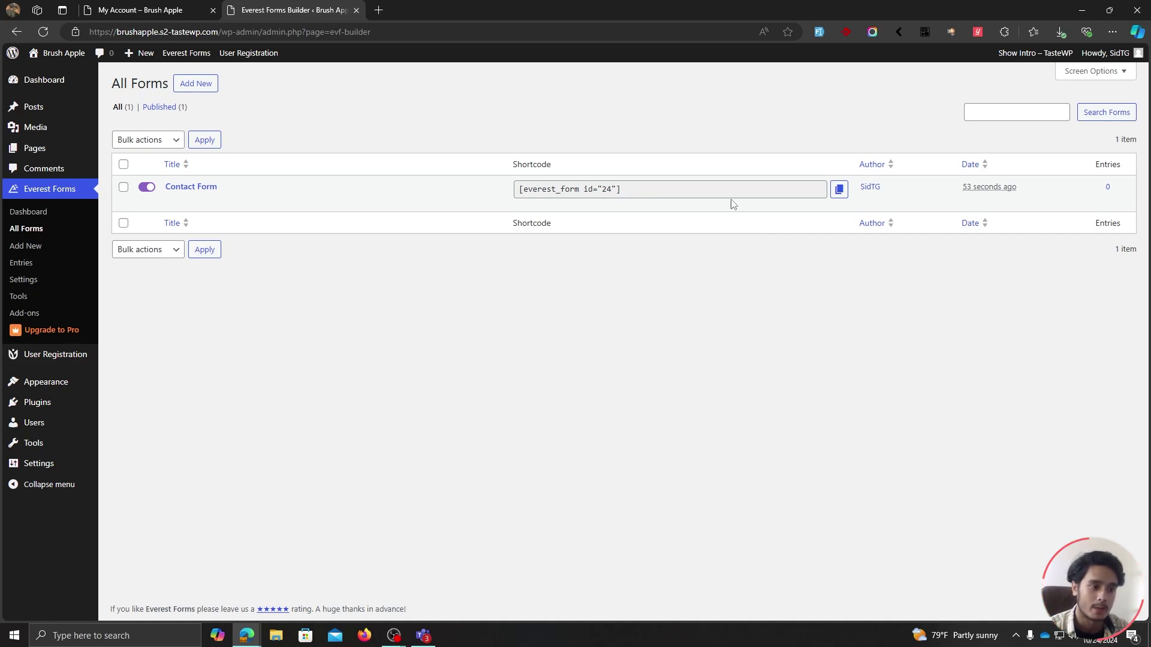
mouse_move(78, 356)
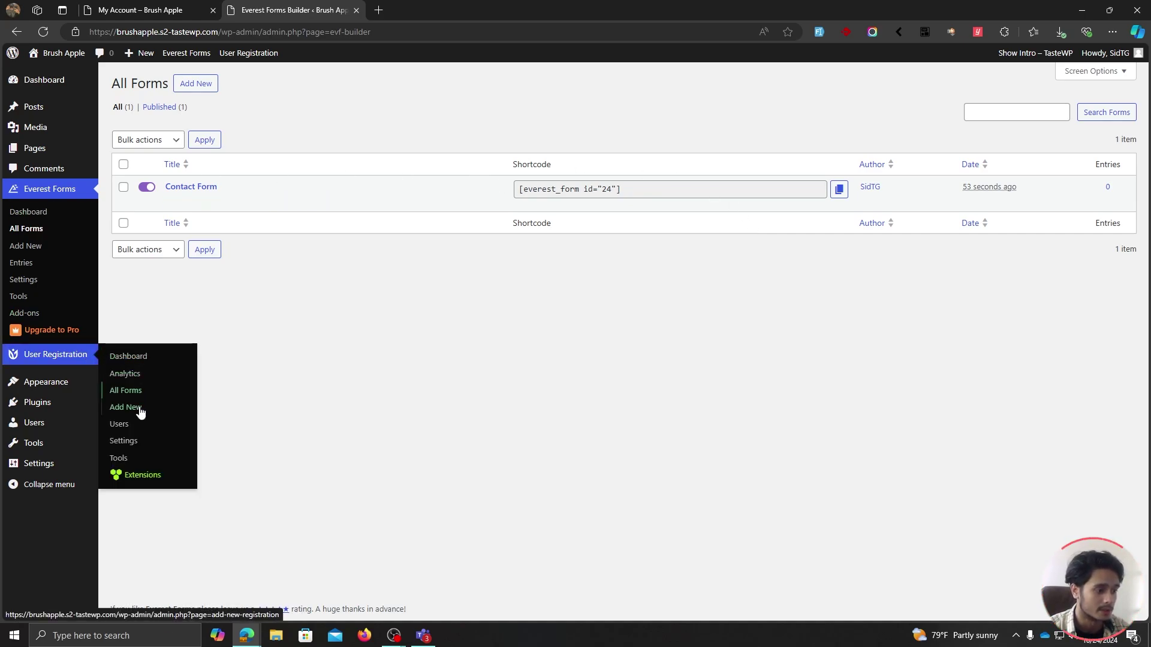
left_click(162, 445)
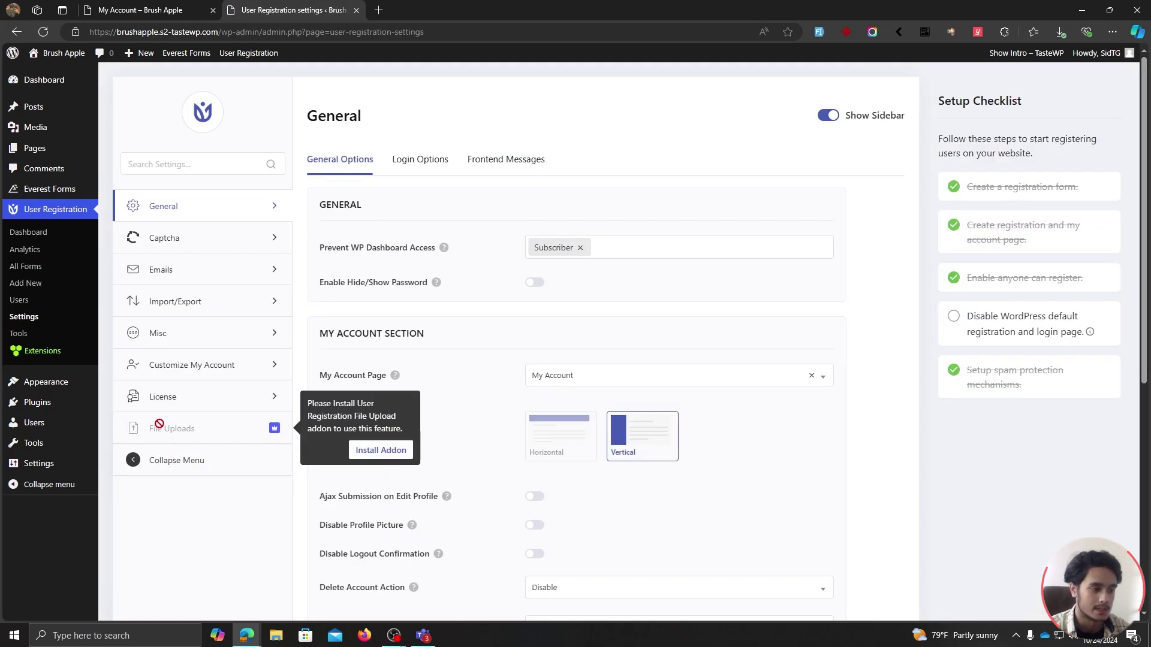
left_click(192, 365)
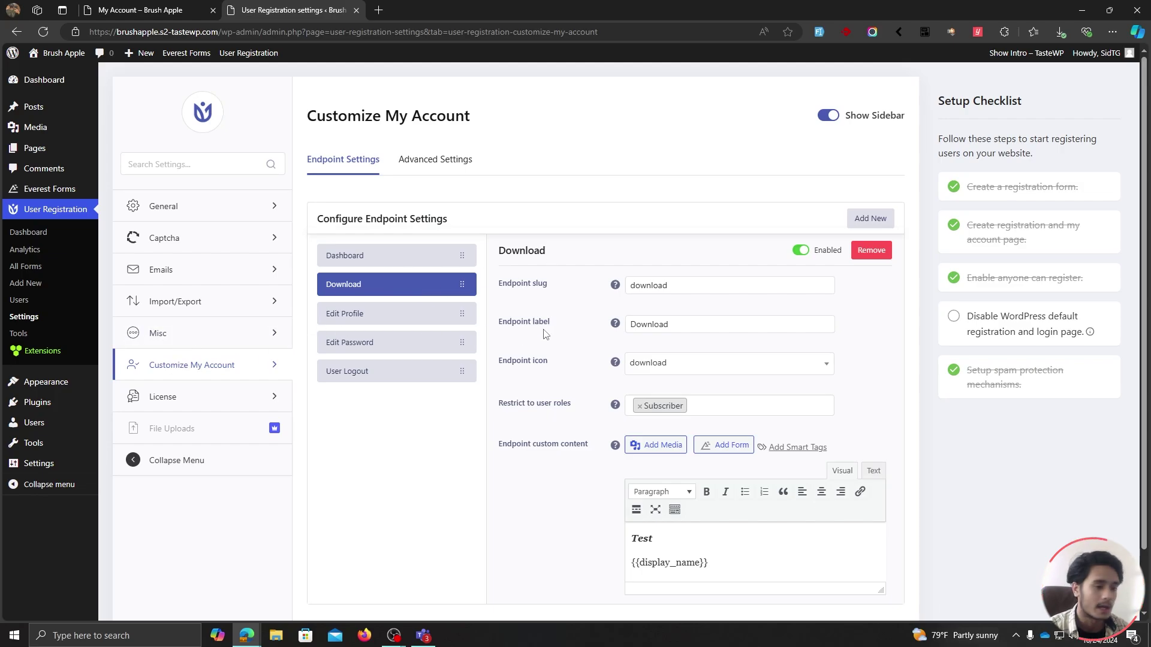
Paste the shortcode below the display name tag in the Download content and save.
scroll(549, 331, "down", 1)
left_click(726, 502)
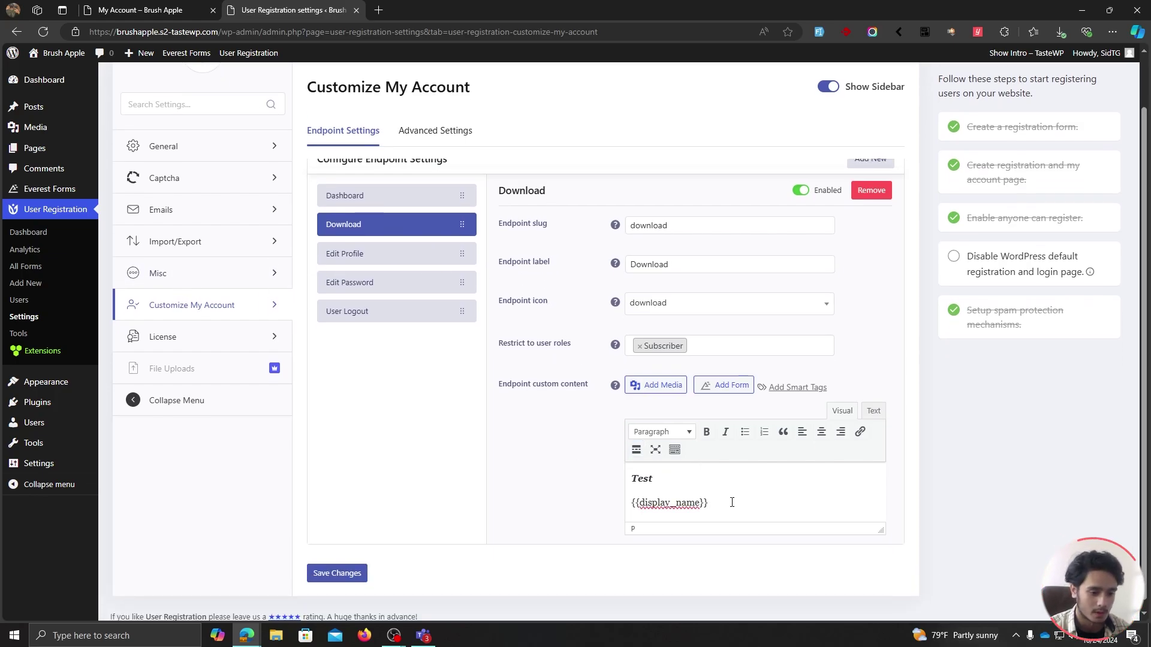
key("shift+Return")
type("[everest_form id=\"24\"]")
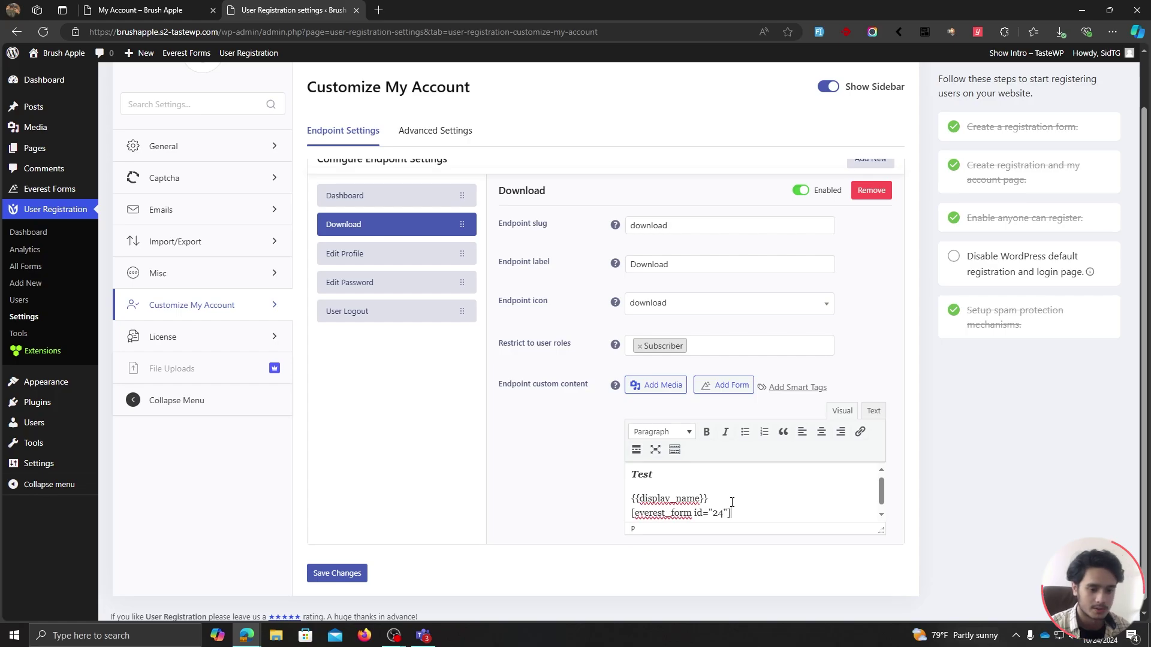
left_click(336, 573)
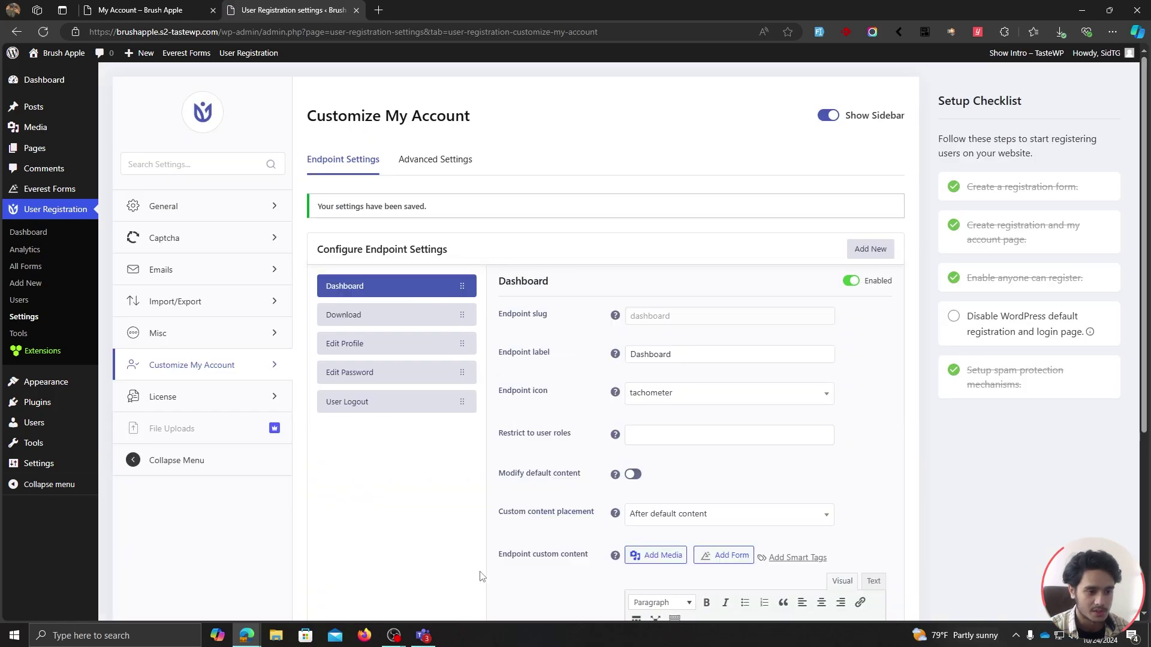
left_click(174, 10)
Reload the Download account page to confirm the contact form appears.
key("F5")
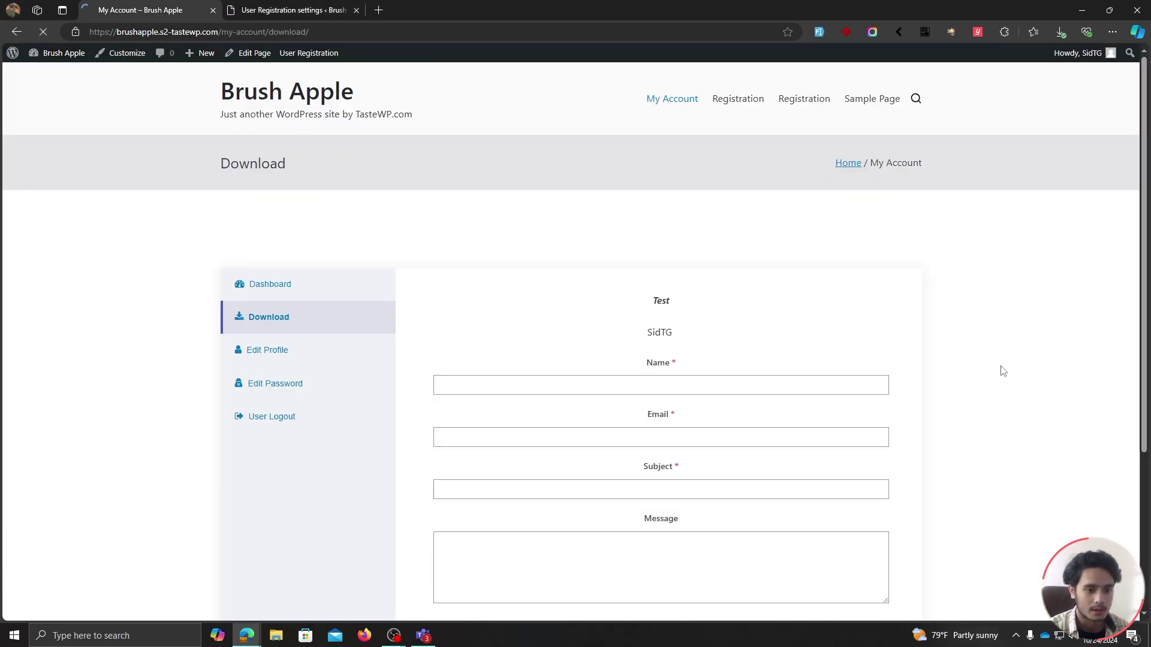
scroll(998, 361, "down", 1)
scroll(999, 361, "down", 1)
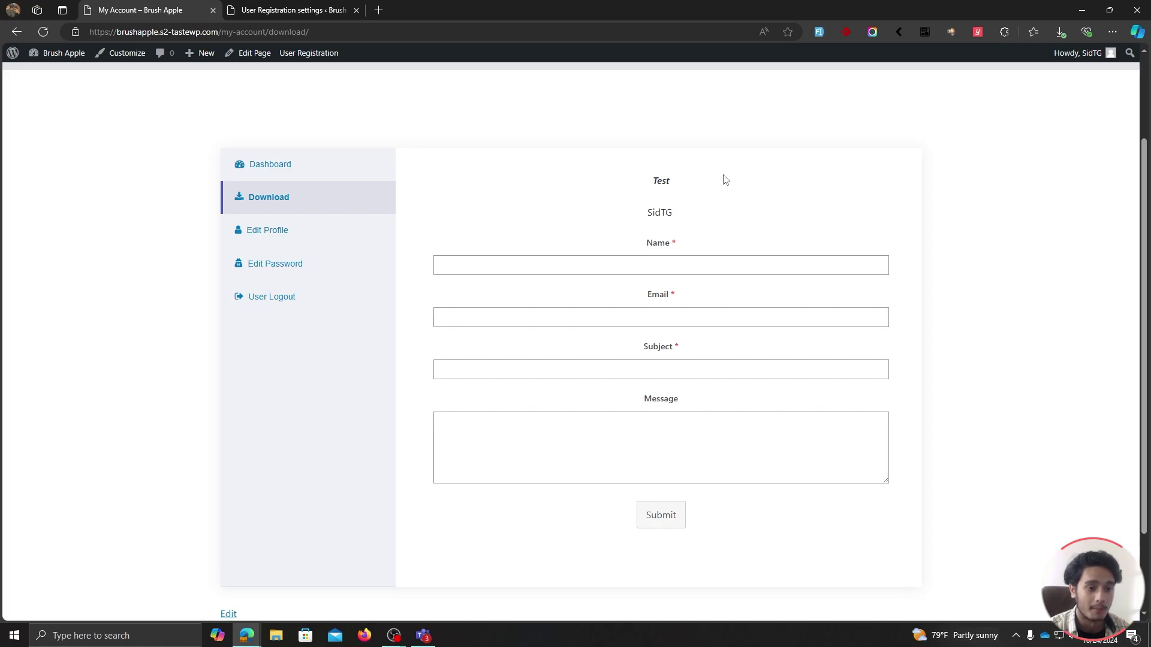
Reload the settings and look through Edit Profile, Edit Password and Download, ending on Dashboard.
key("ctrl+Tab")
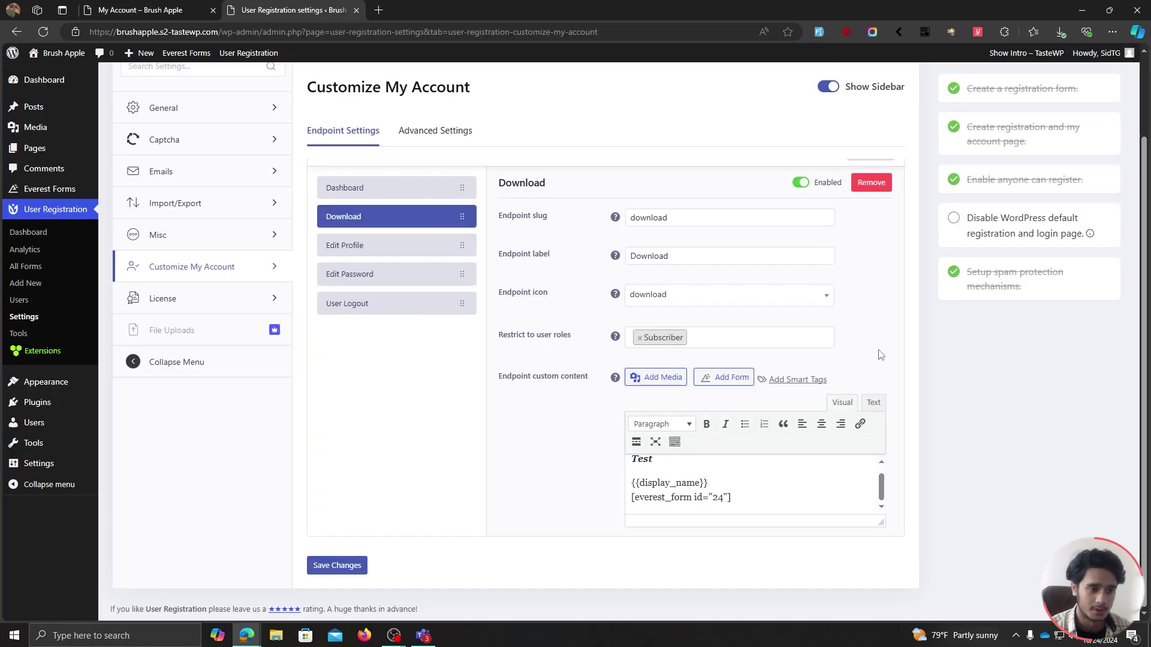
key("F5")
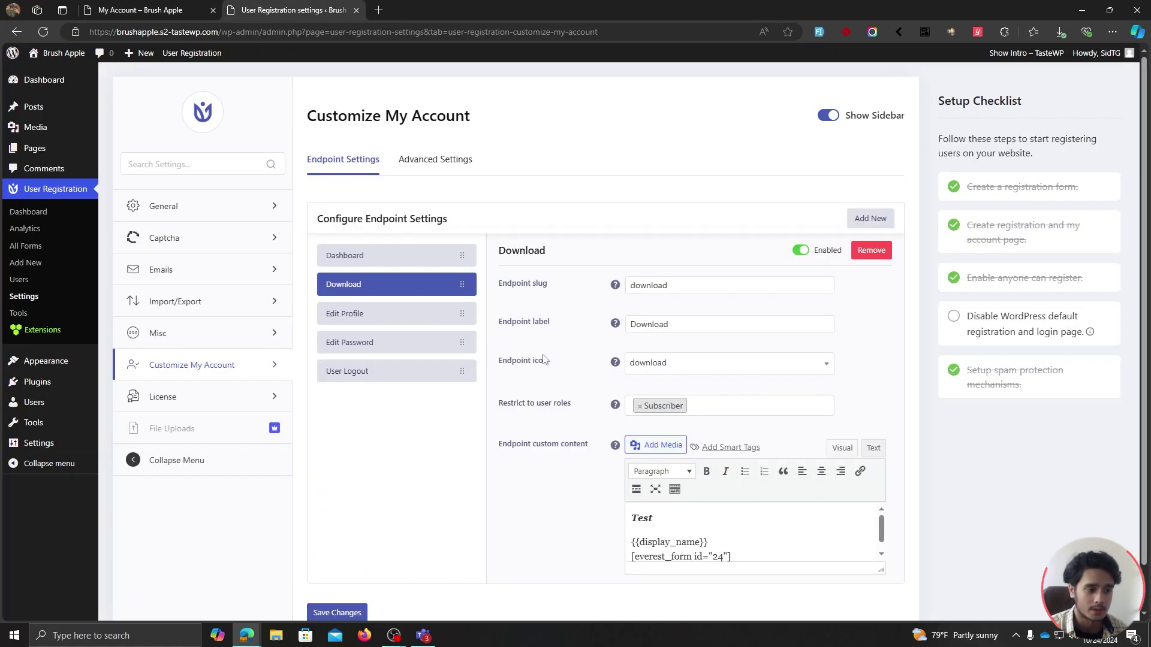
left_click(405, 316)
left_click(387, 343)
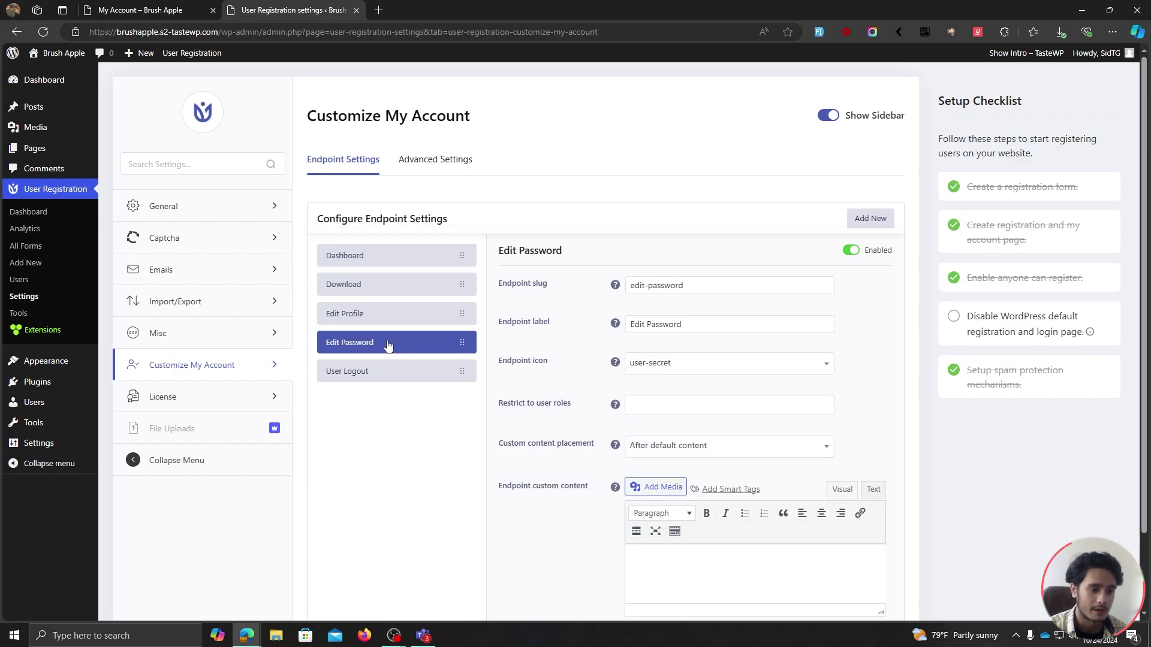
left_click(384, 287)
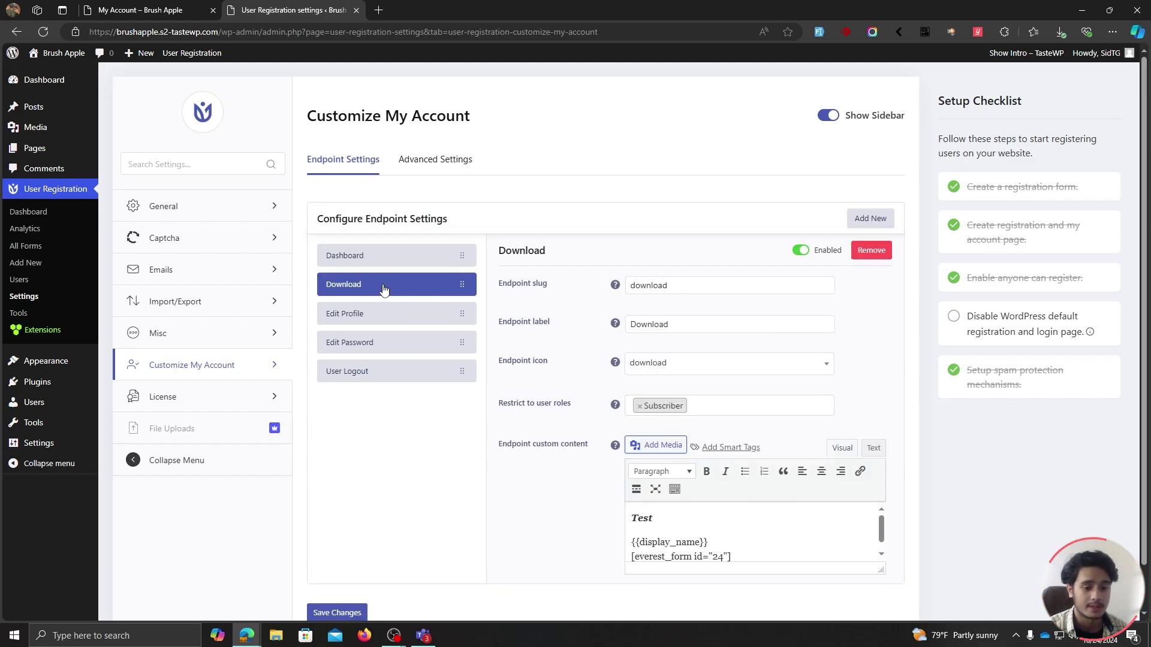
left_click(373, 258)
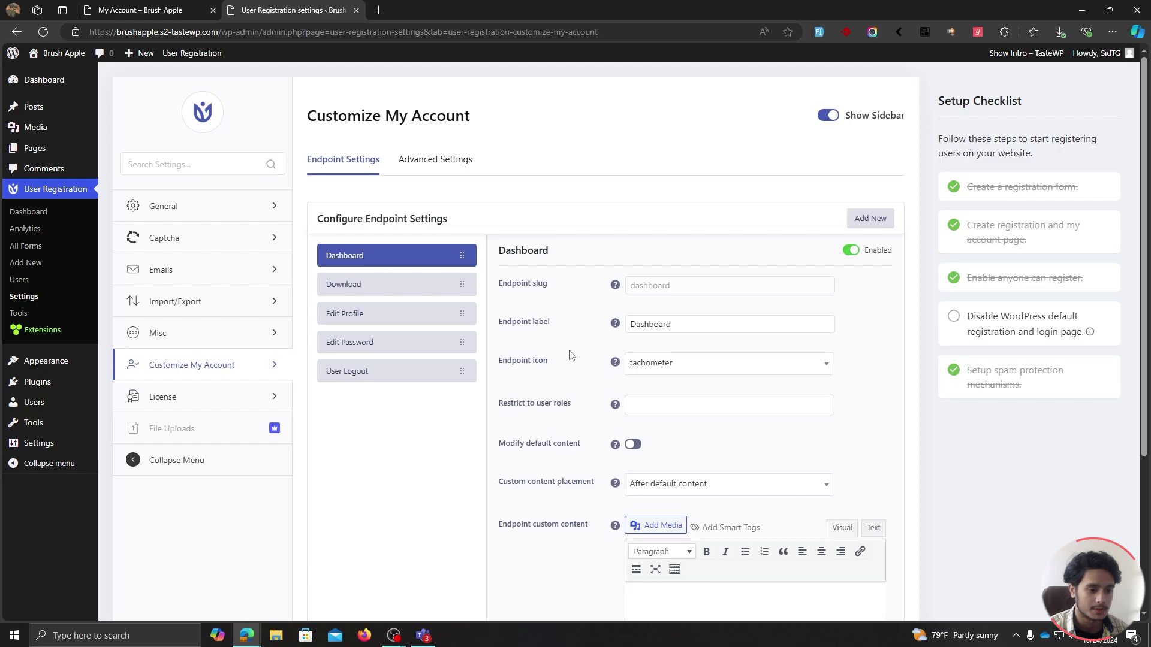
scroll(569, 355, "down", 1)
Switch on Modify default content for the Dashboard endpoint.
left_click(633, 385)
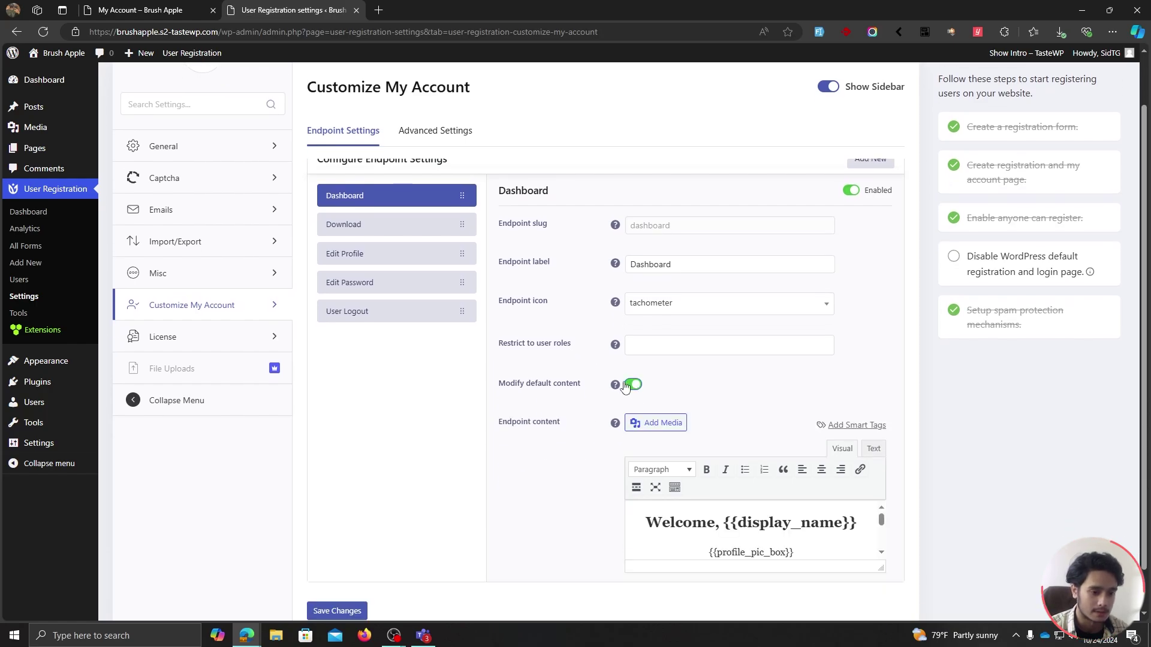
scroll(659, 420, "down", 1)
key("ctrl+Tab")
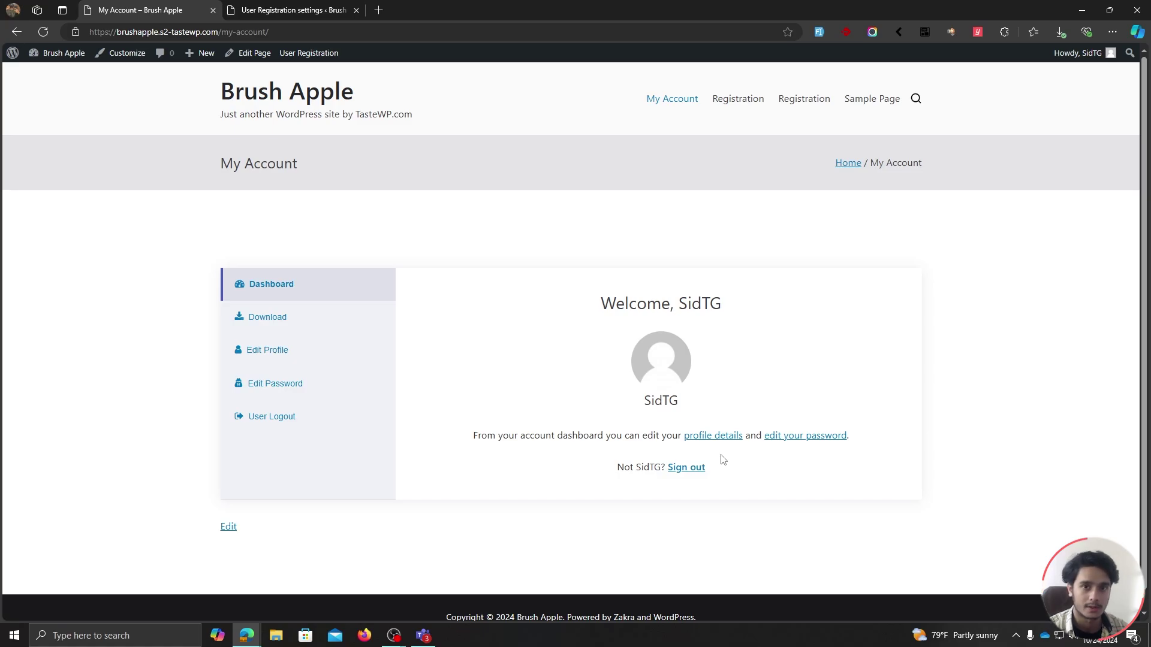
left_click(281, 9)
Highlight the display_name, profile_pic_box, full_name, profile_details_link and sign_out_link smart tags.
left_click_drag(728, 358, 861, 358)
left_click_drag(717, 389, 802, 391)
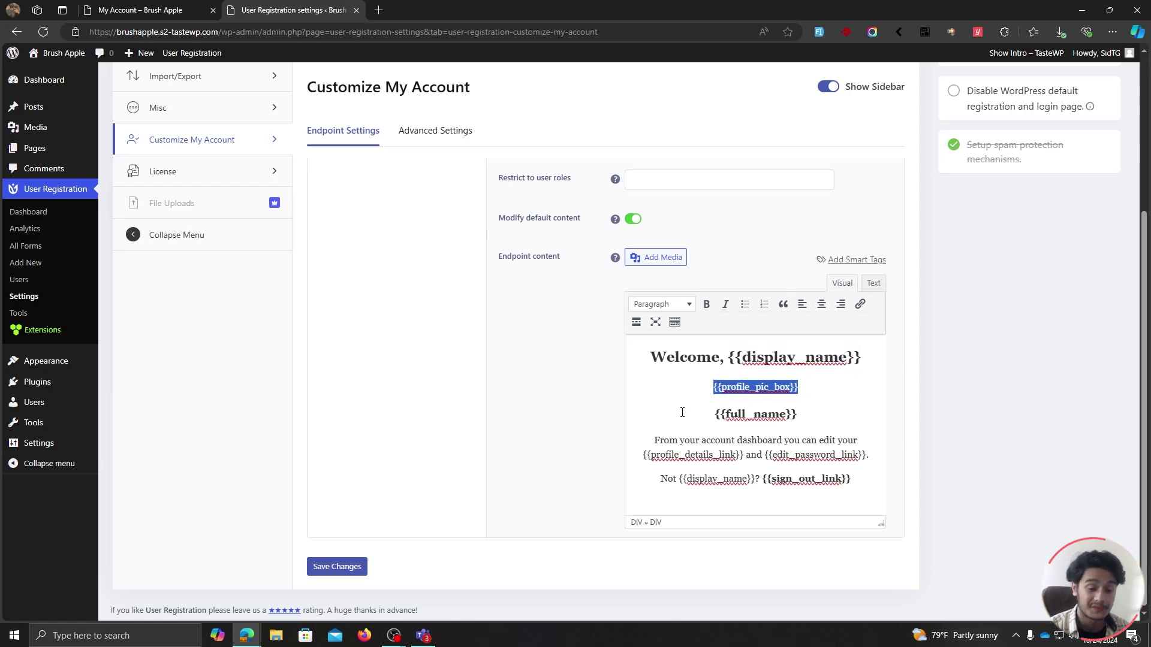
left_click_drag(682, 413, 798, 411)
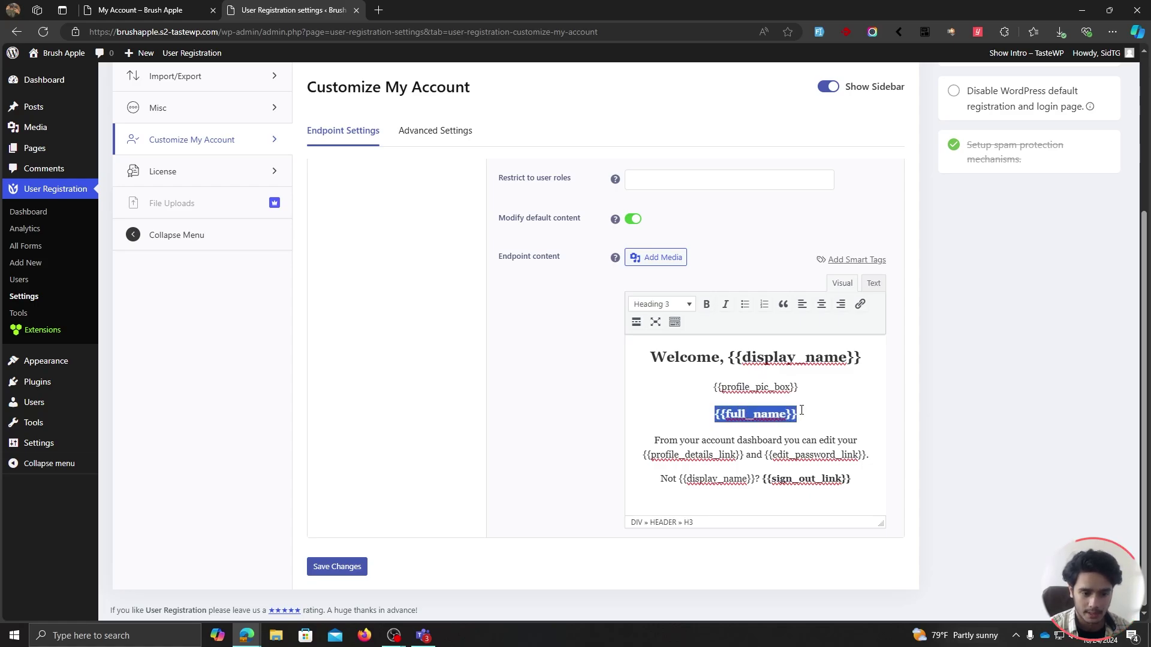
left_click_drag(643, 455, 765, 454)
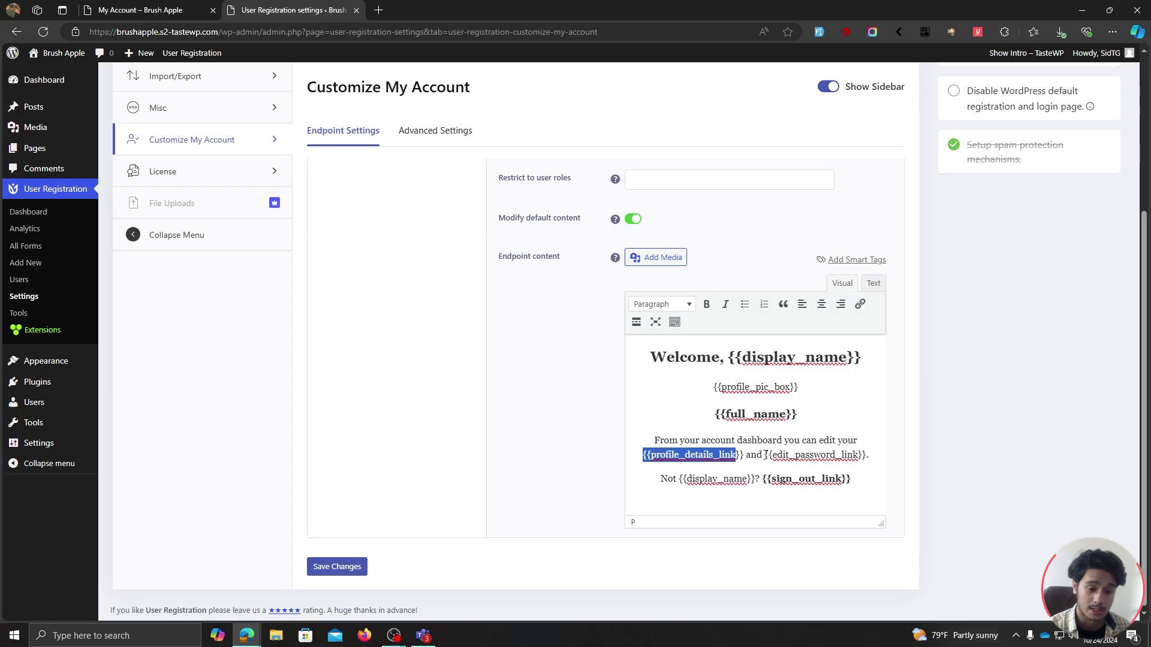
left_click_drag(852, 479, 761, 478)
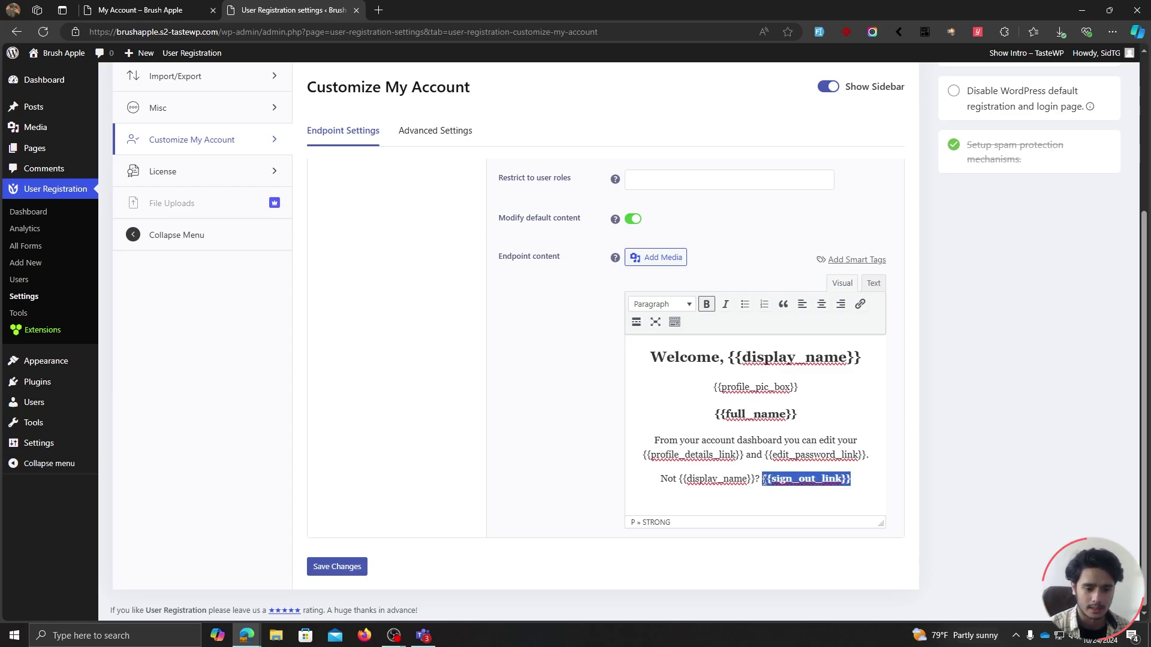
left_click(762, 505)
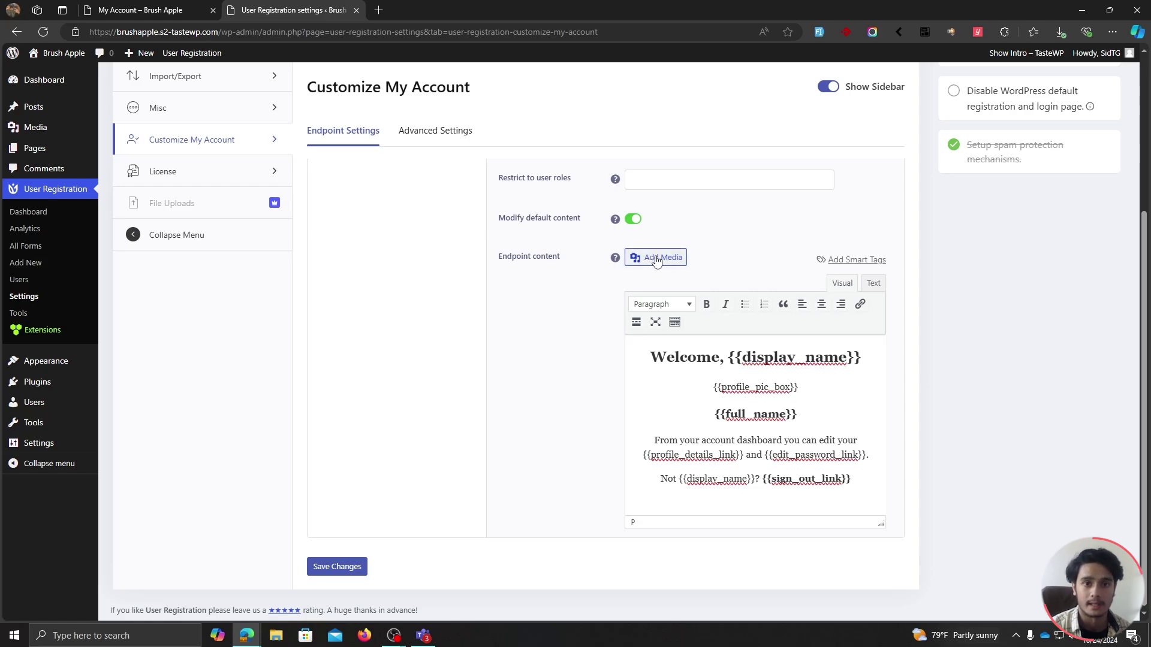
Save the Dashboard endpoint changes.
left_click(335, 566)
scroll(533, 540, "up", 1)
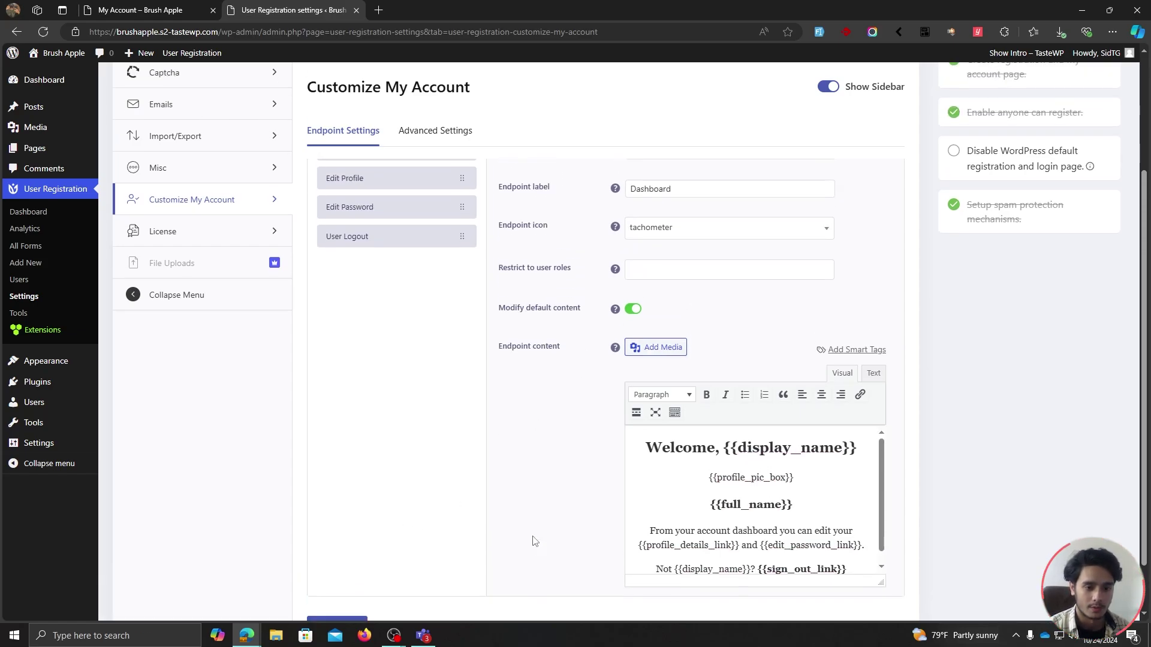
scroll(534, 541, "up", 3)
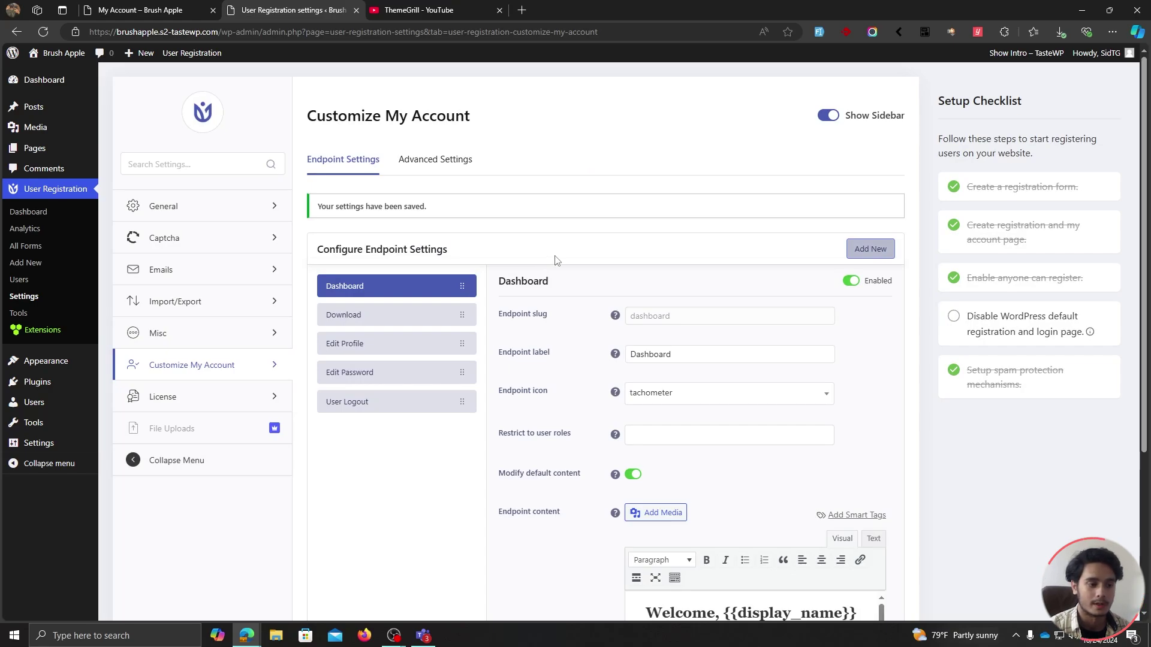
Add a new Link entry titled 'YouTube' to the My Account endpoints.
left_click(867, 253)
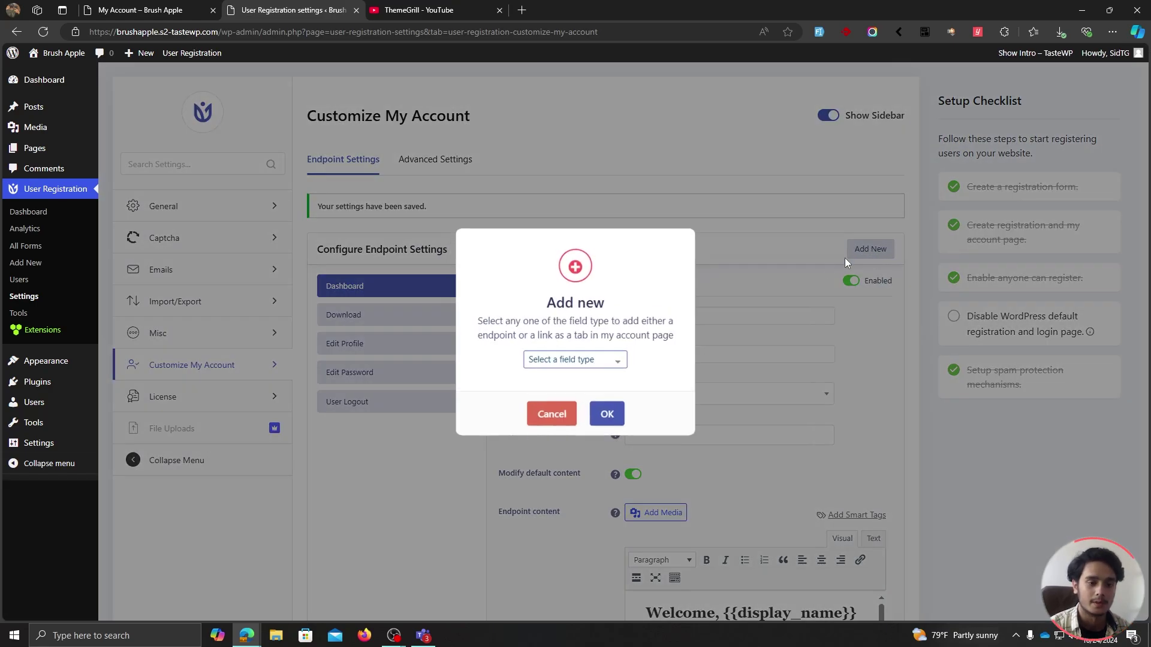
left_click(615, 360)
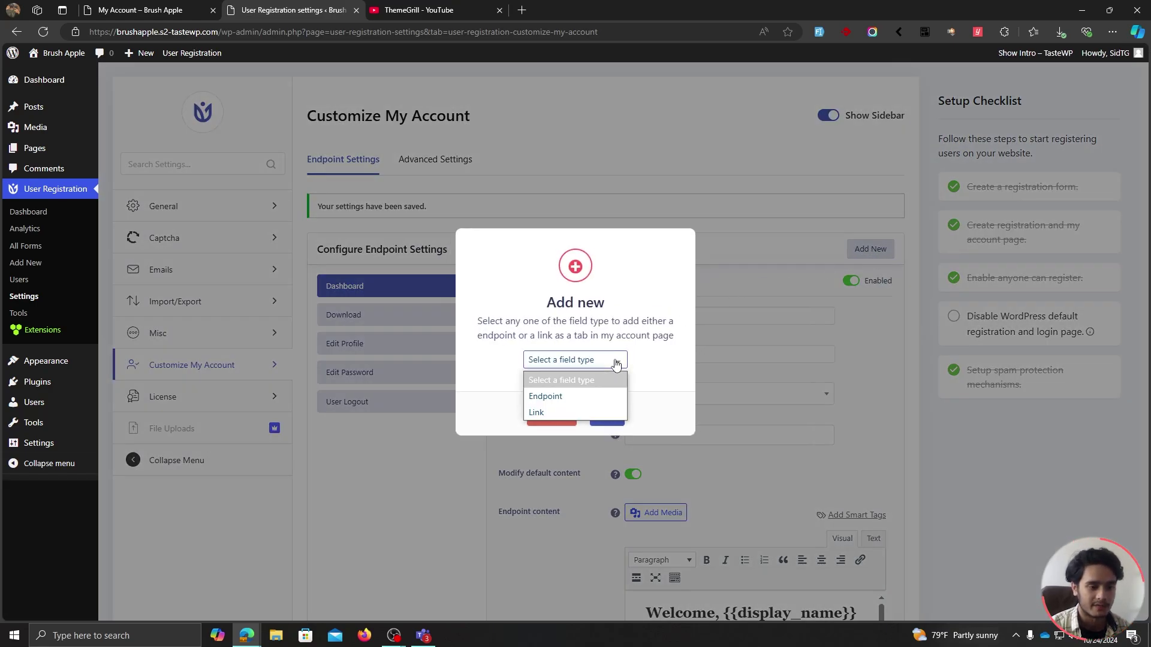
left_click(578, 411)
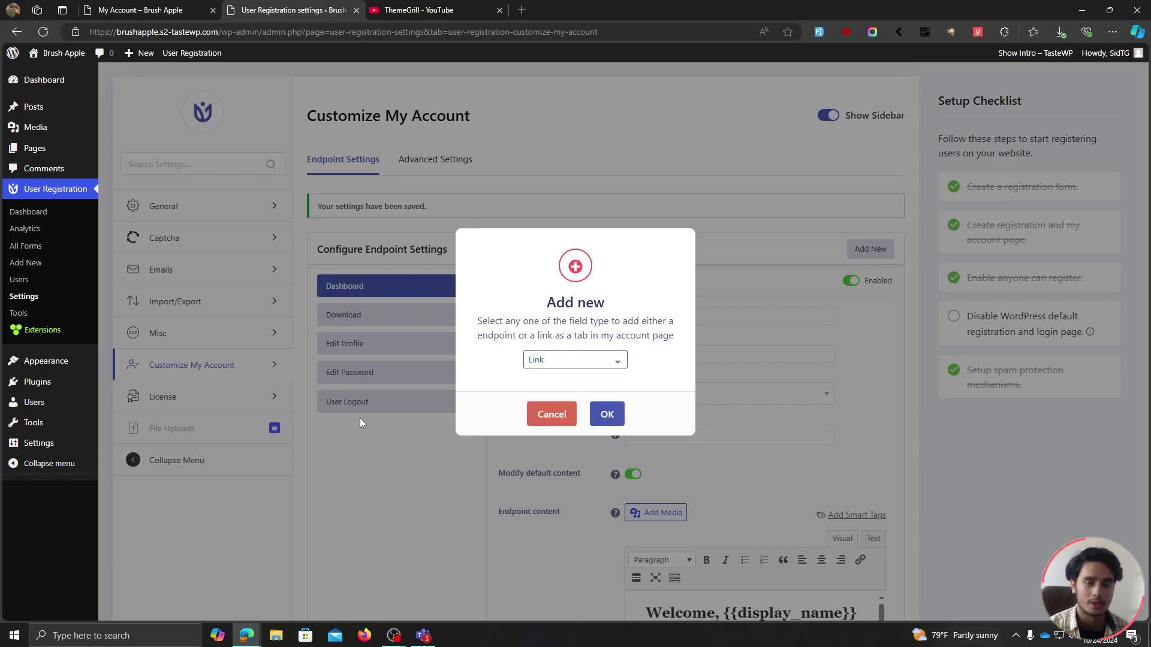
left_click(612, 416)
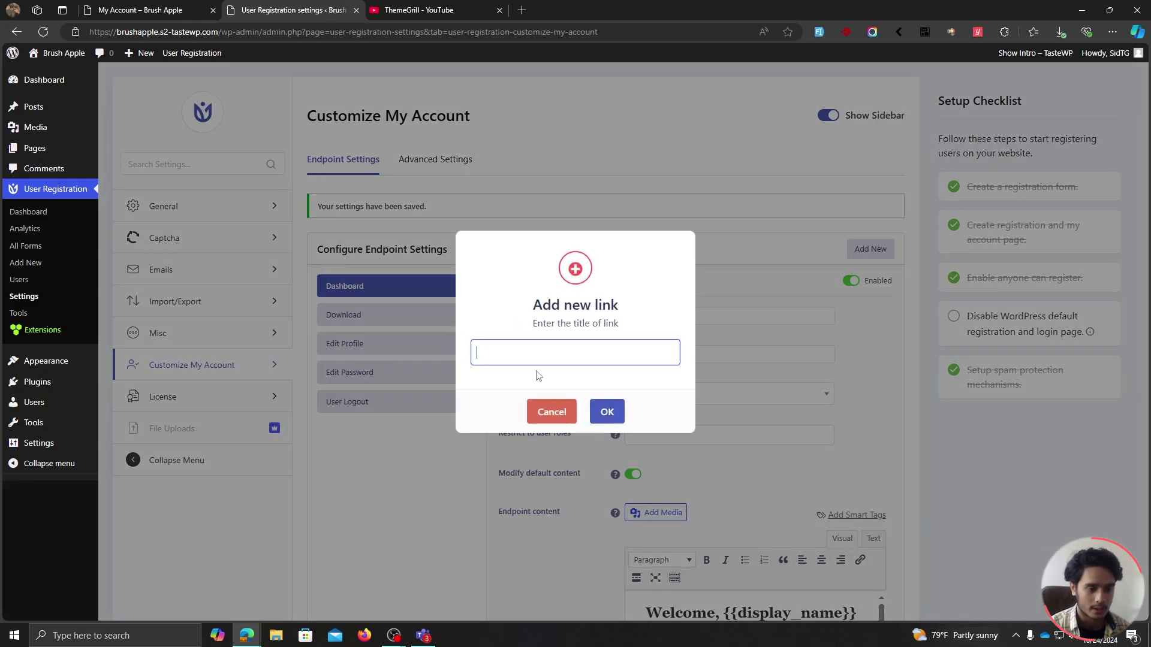
type("Youtube")
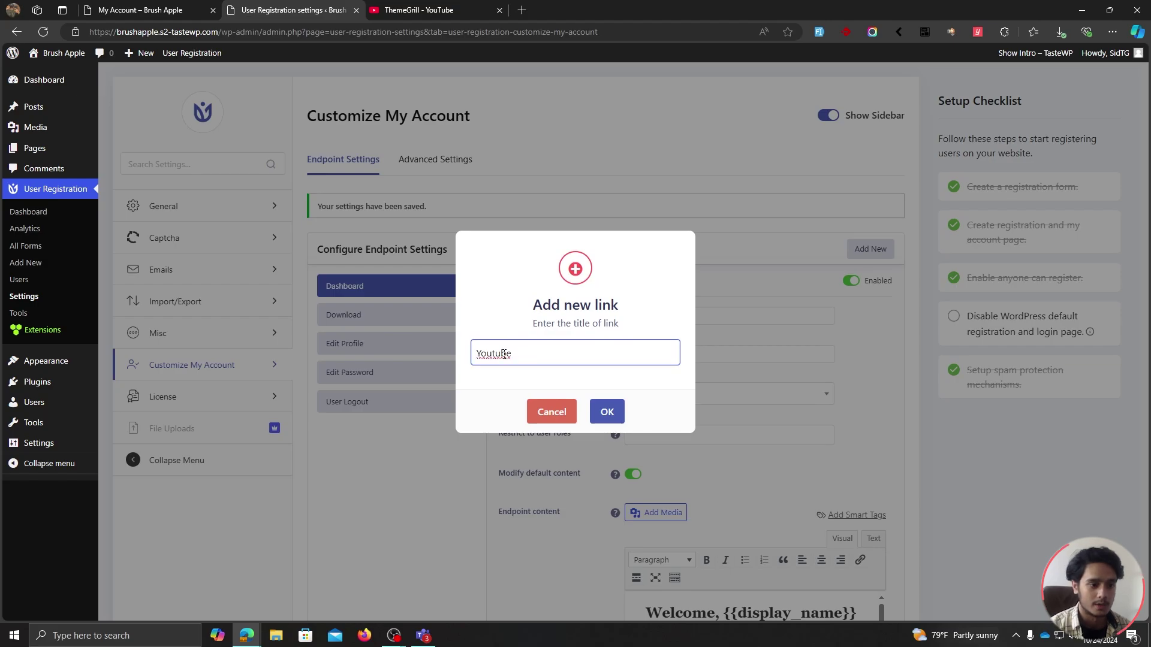
right_click(496, 356)
mouse_move(491, 366)
left_click(528, 367)
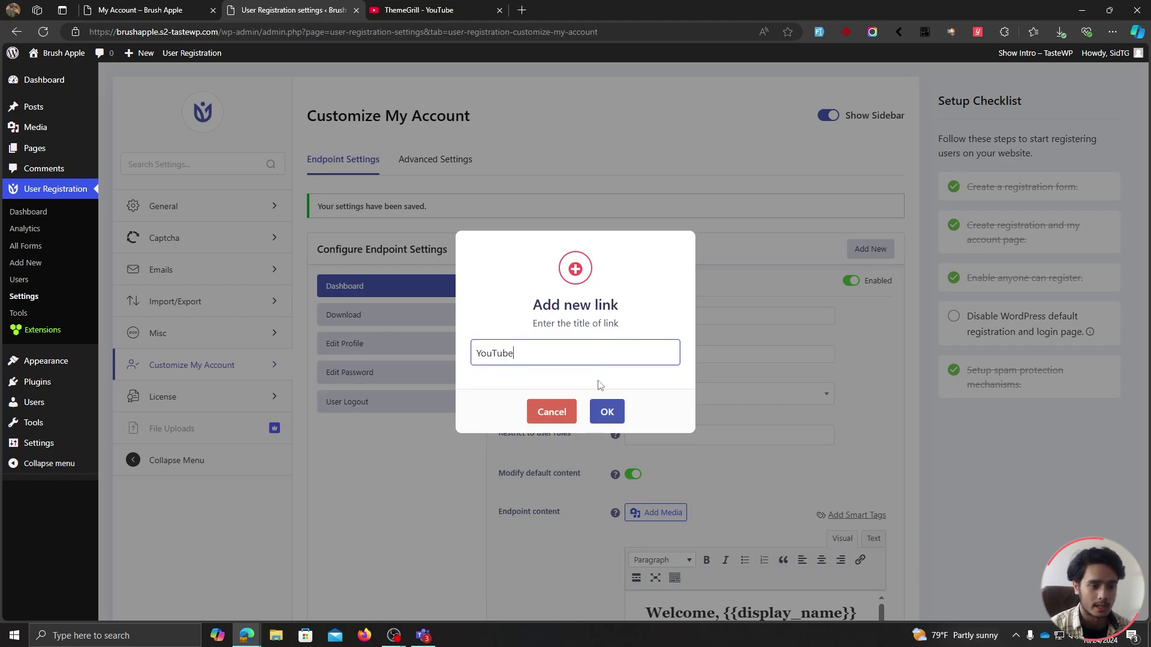
left_click(606, 415)
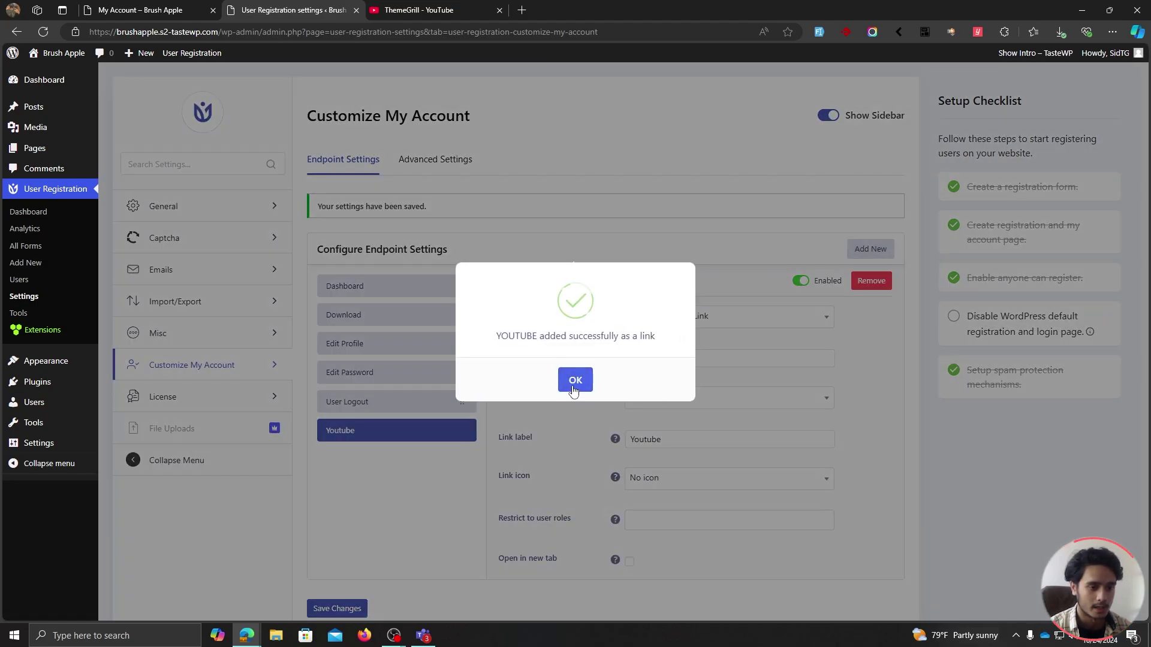
left_click(575, 382)
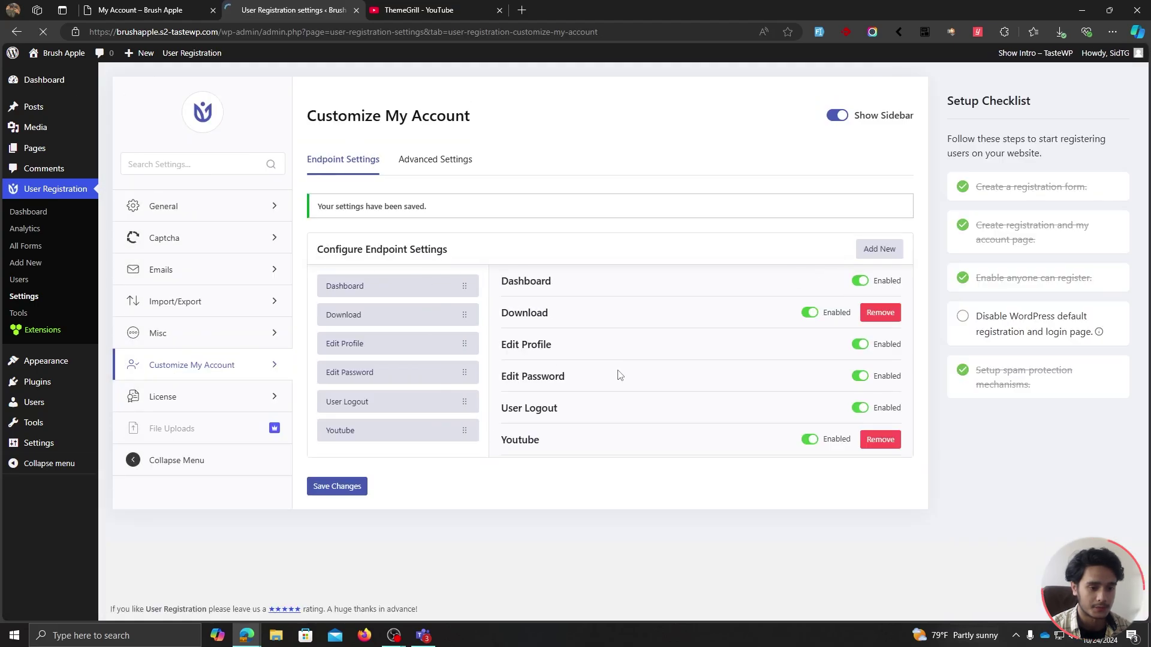
left_click(685, 356)
key("ctrl+a")
type("https://www.youtube.com/@ThemeGrillOfficial")
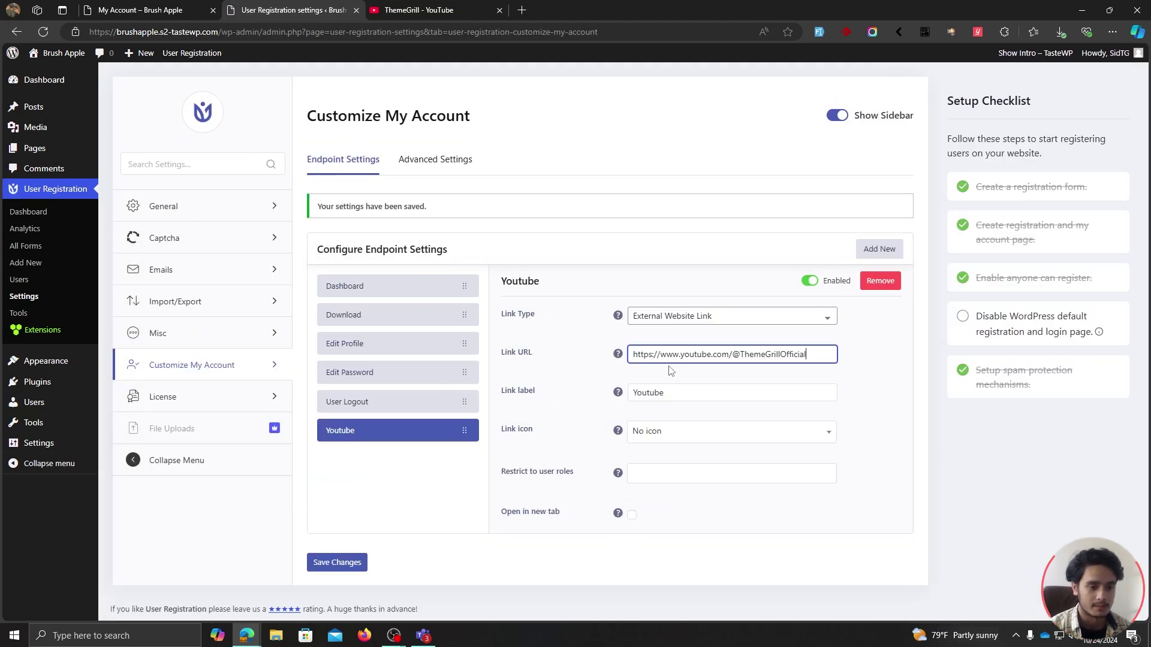
left_click(699, 432)
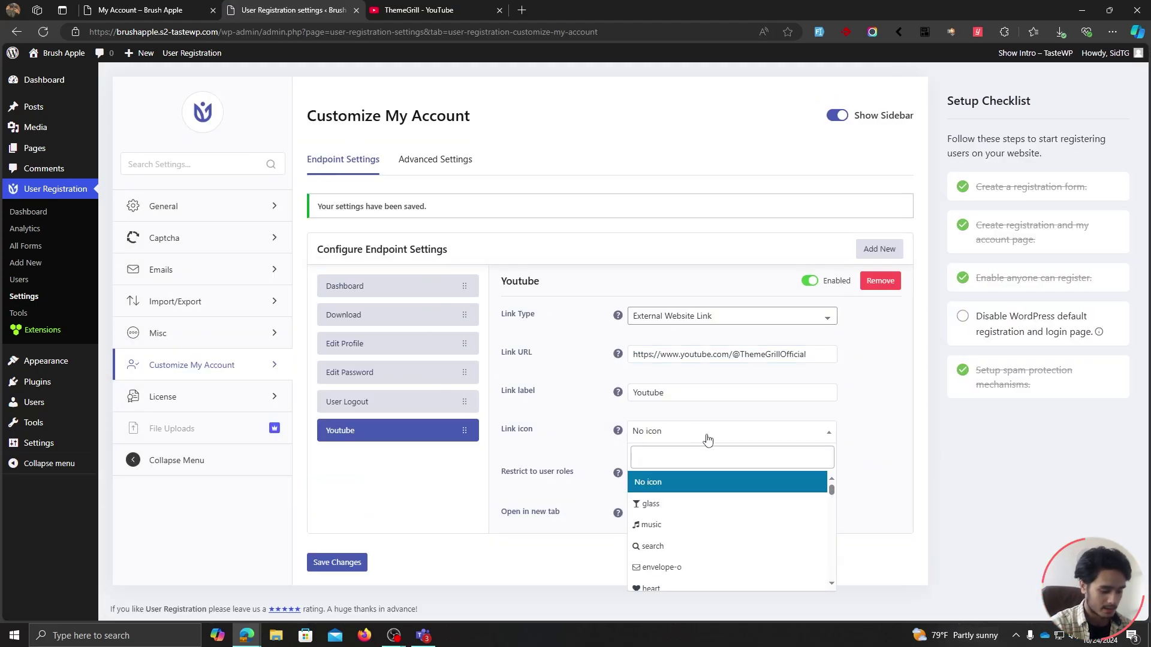
type("yout")
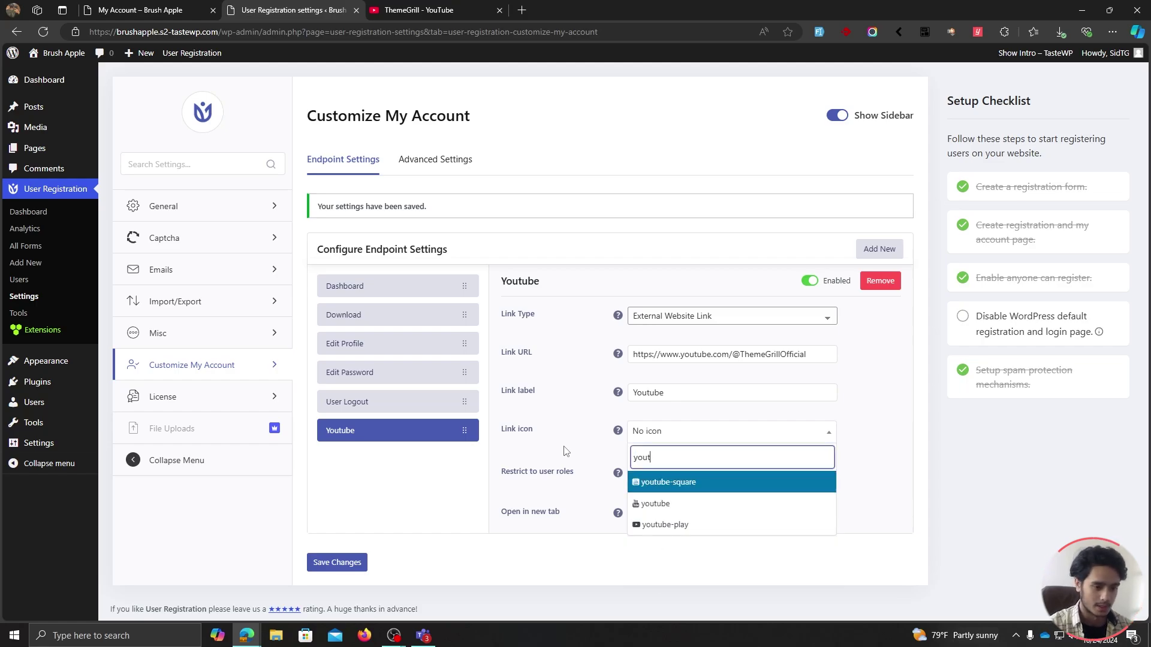
left_click(664, 525)
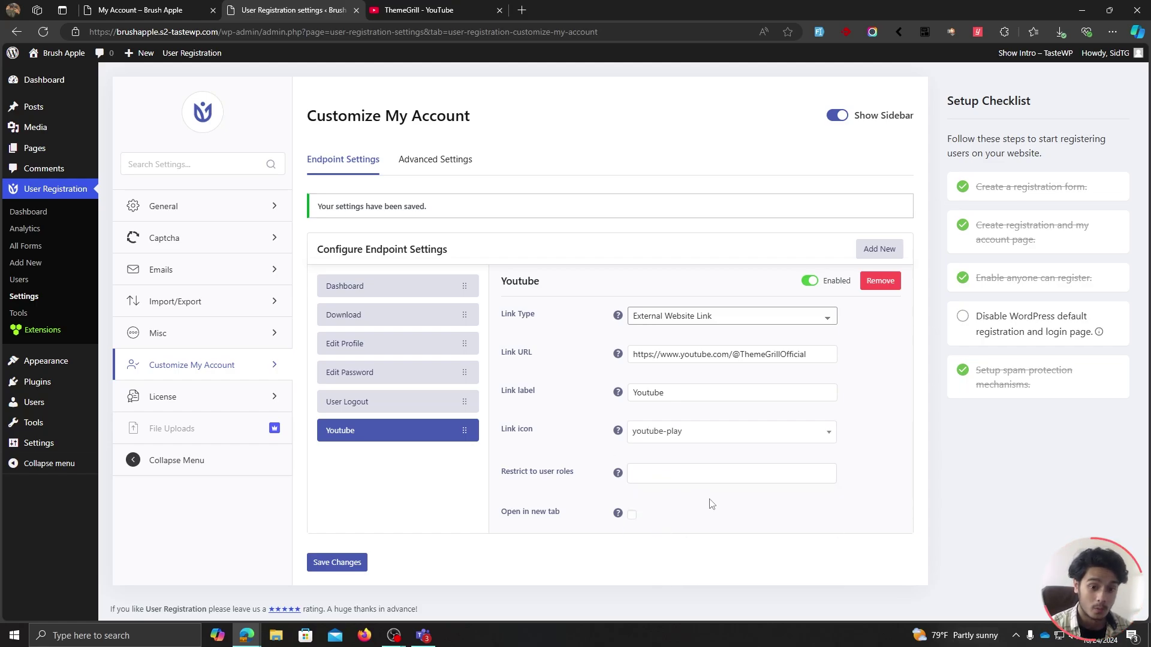
left_click(632, 517)
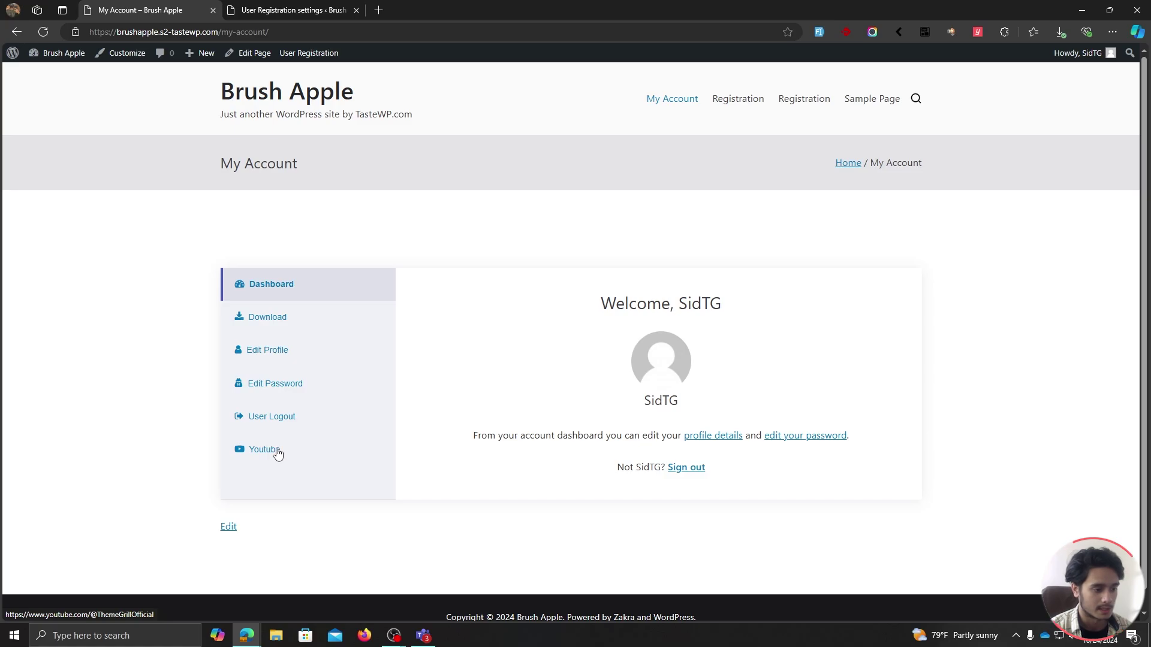
Test the YouTube link on My Account, confirming it opens the ThemeGrill channel in a new tab.
left_click(278, 454)
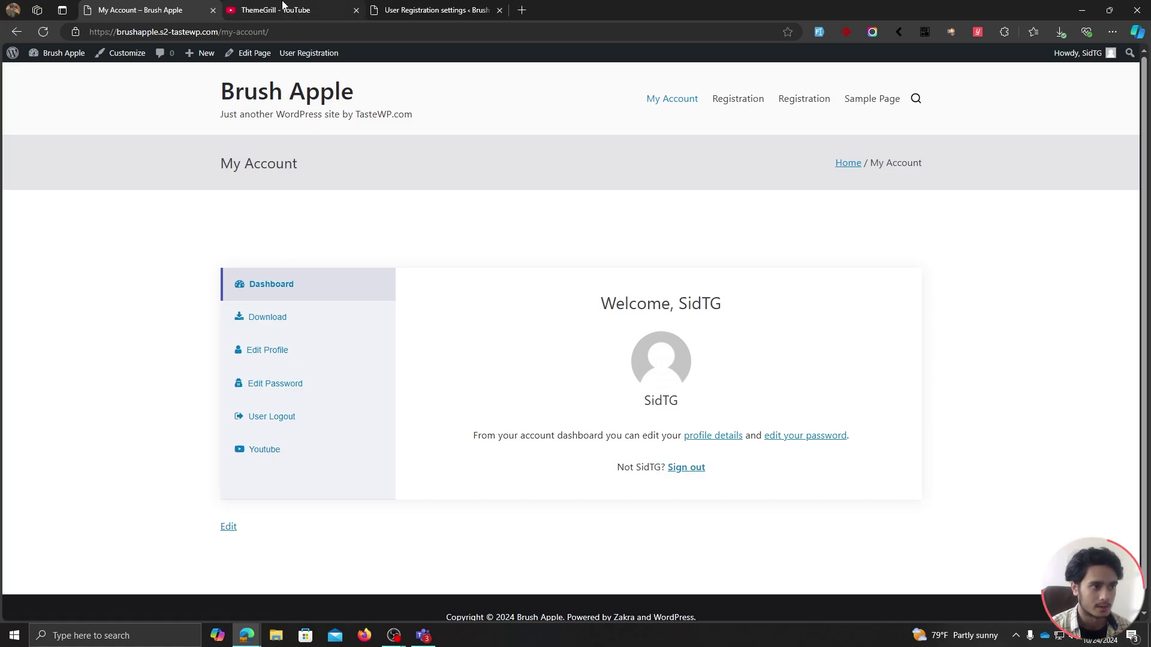
left_click(346, 5)
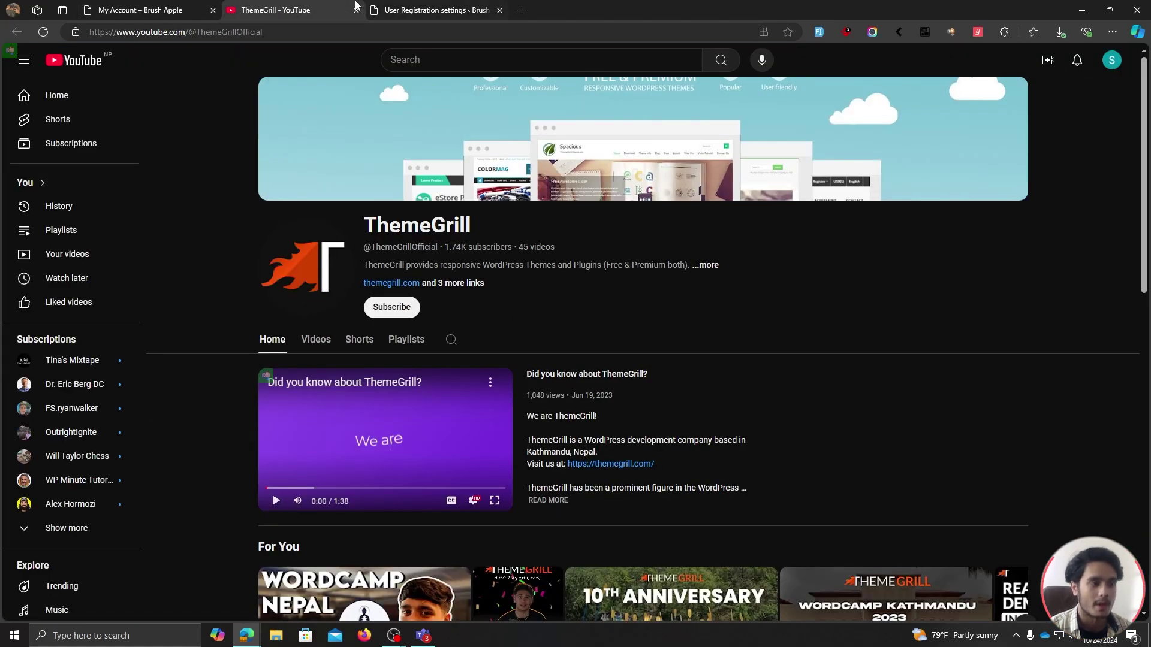
left_click(355, 11)
left_click(293, 11)
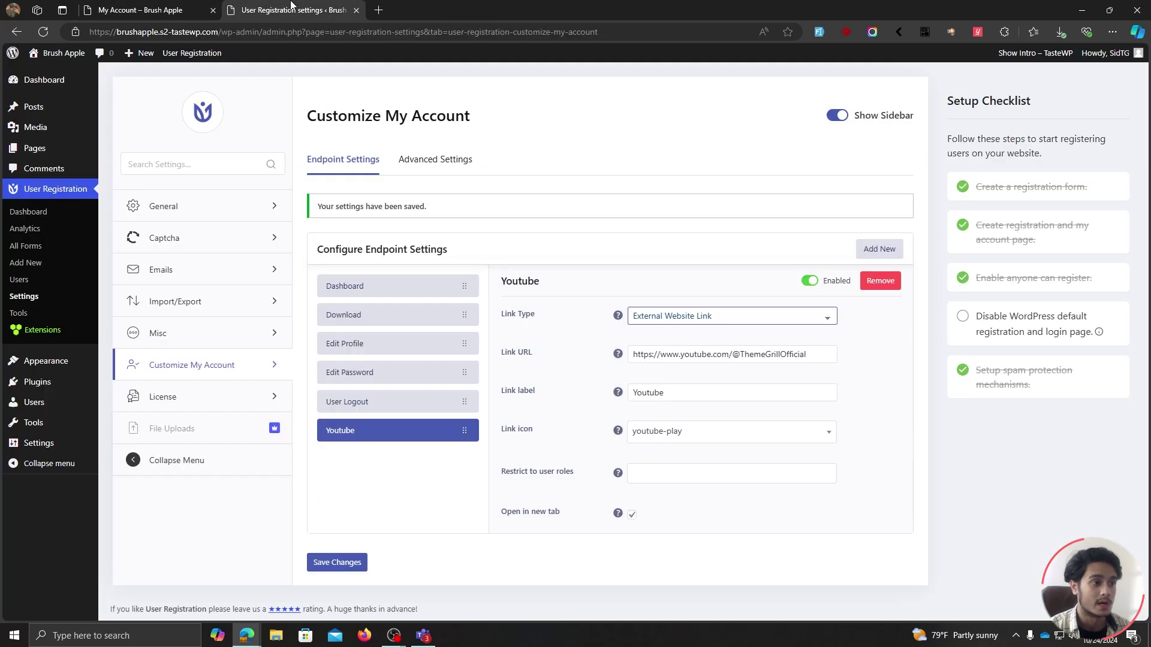
Keep the YouTube link type as External Website Link and save the changes.
left_click(729, 321)
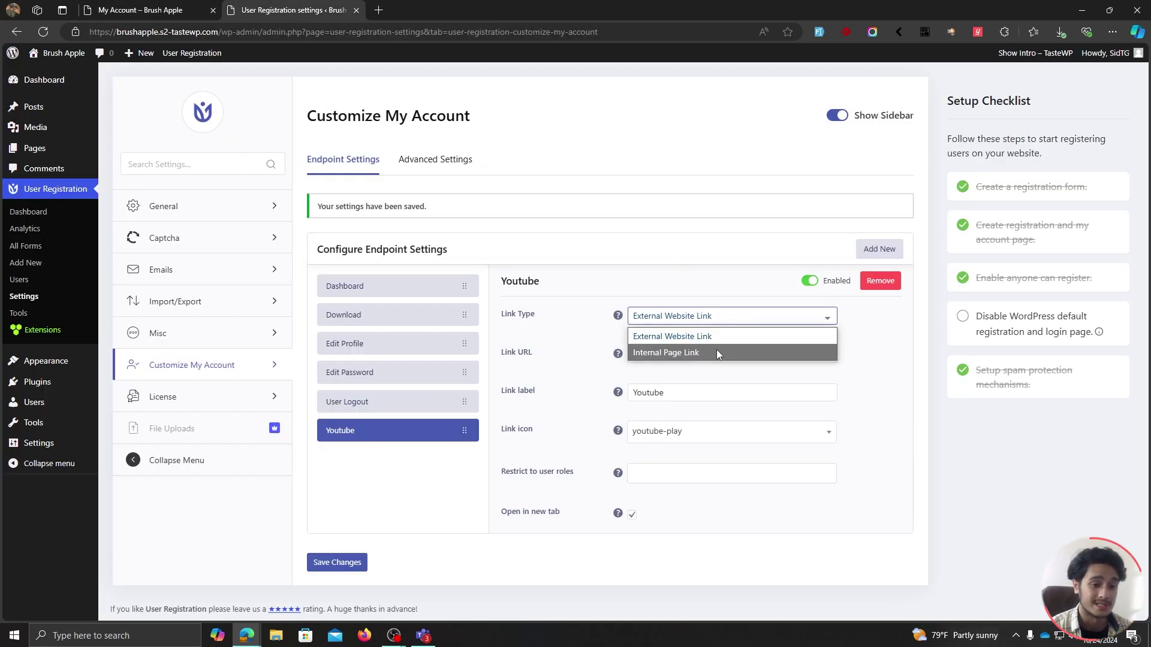
left_click(717, 353)
left_click(712, 356)
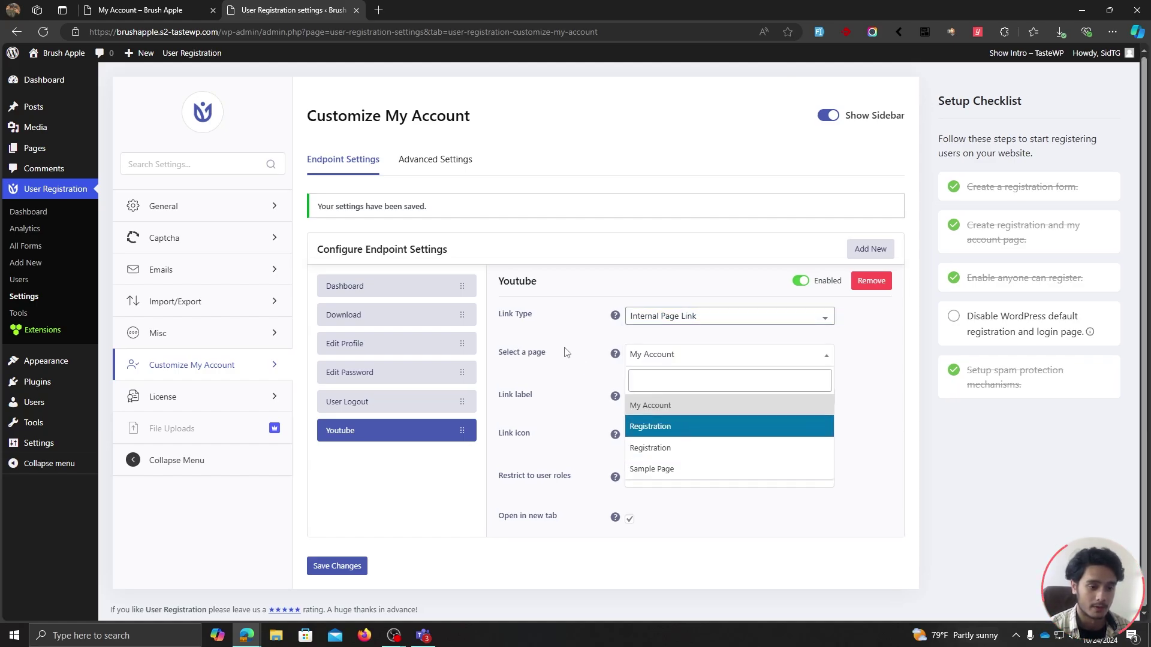
left_click(663, 318)
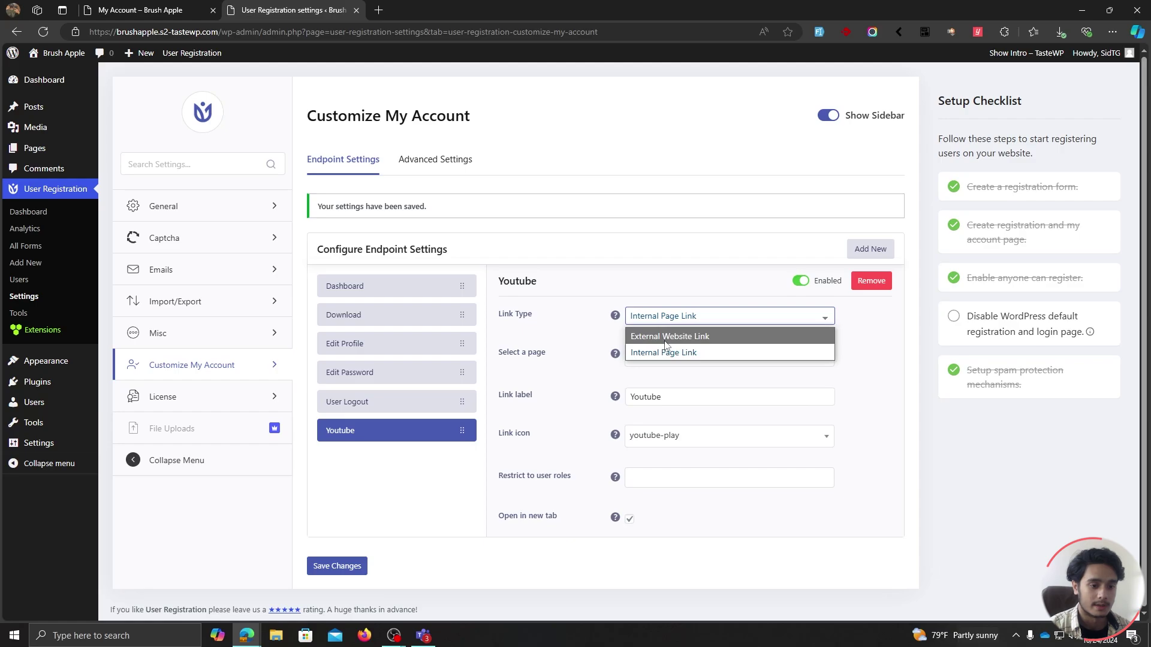
left_click(665, 336)
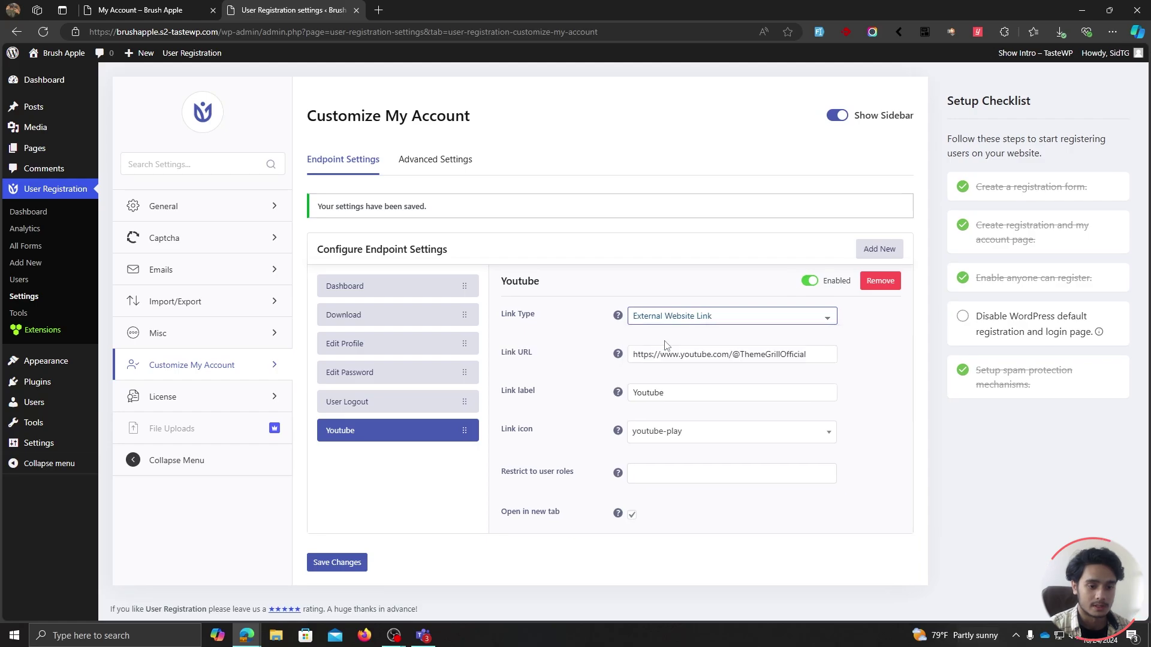
left_click(352, 567)
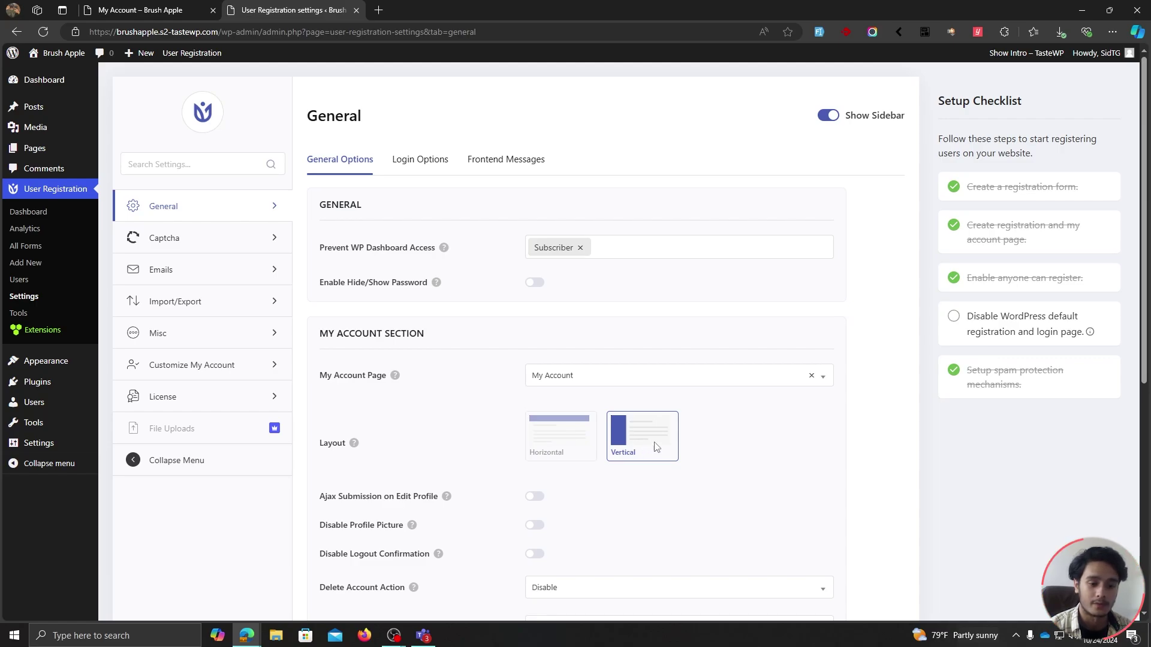
Switch the My Account layout to Horizontal, save, and preview it on Edit Password.
key("ctrl+Tab")
left_click(273, 6)
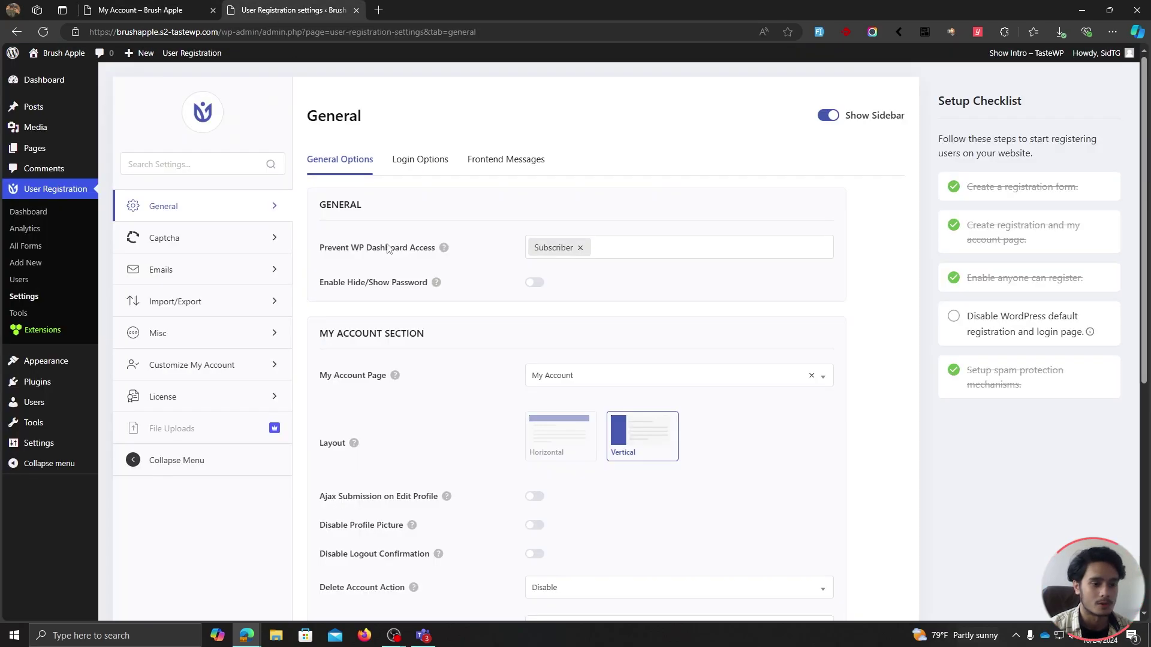
left_click(533, 389)
scroll(496, 383, "down", 5)
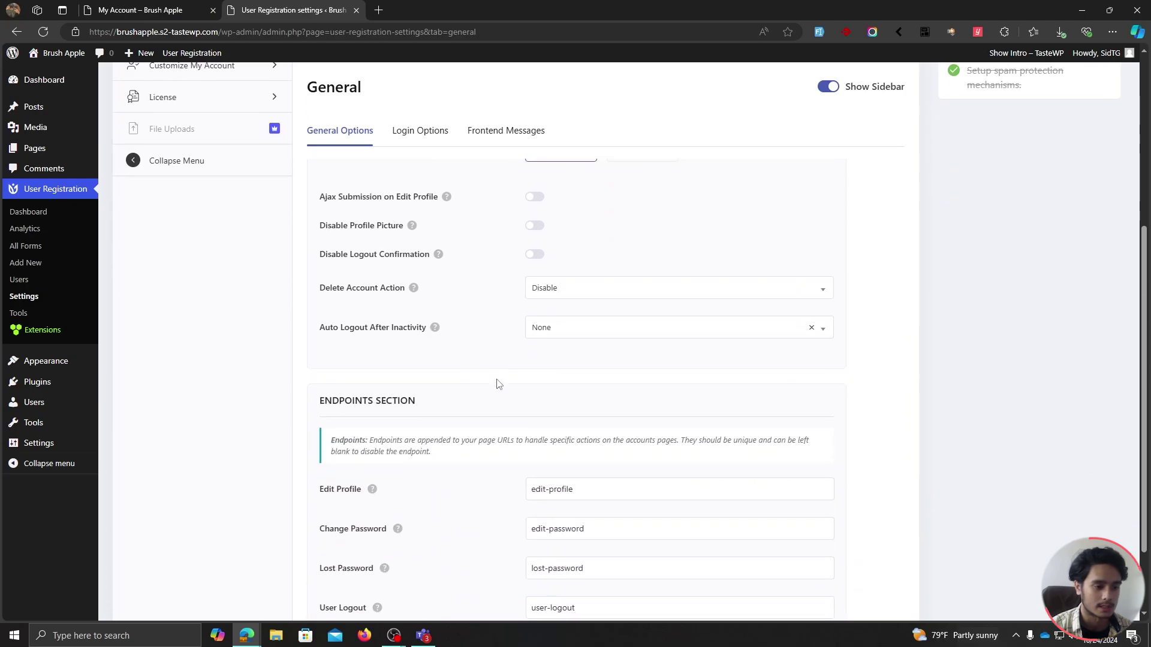
left_click(335, 567)
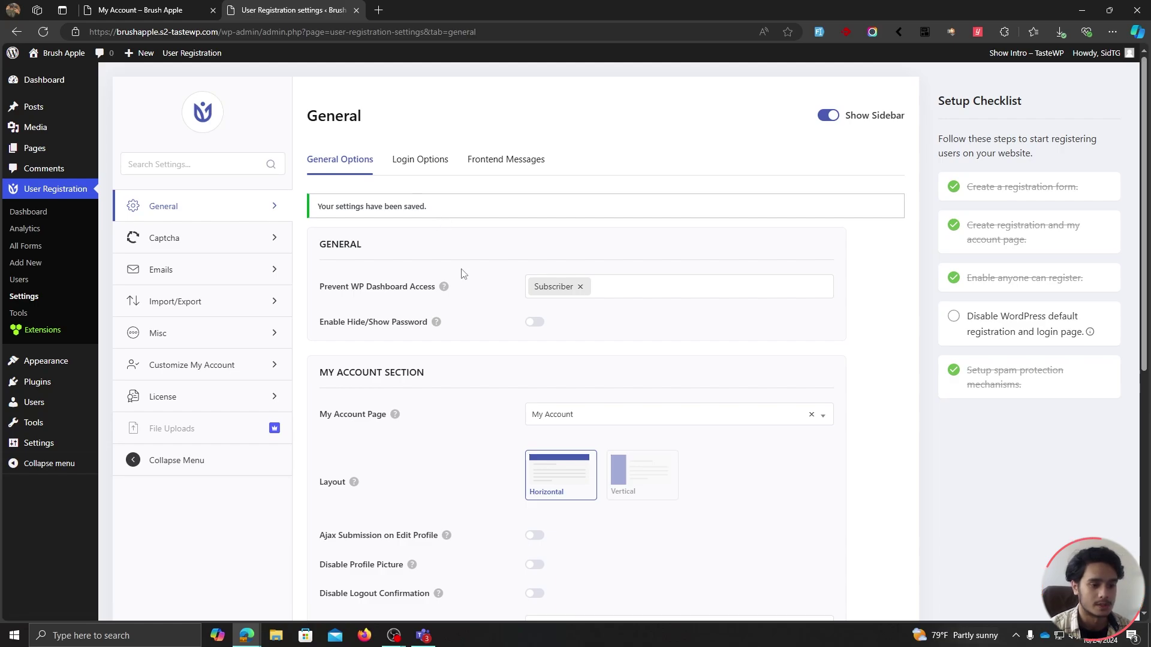
key("ctrl+shift+Tab")
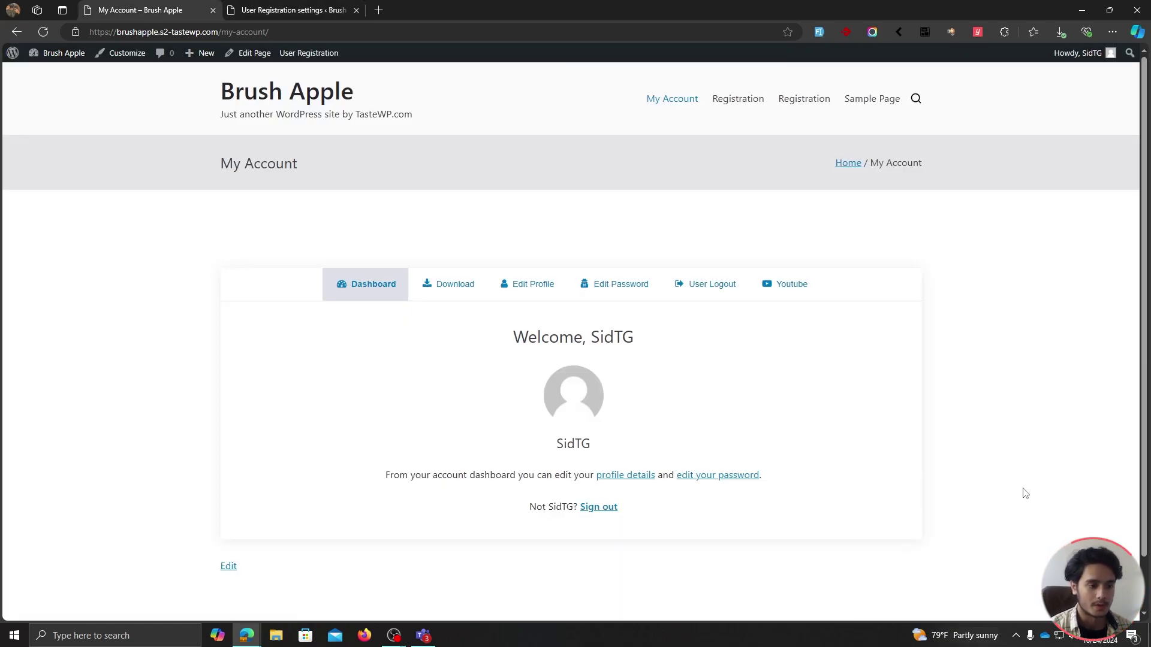
left_click(612, 284)
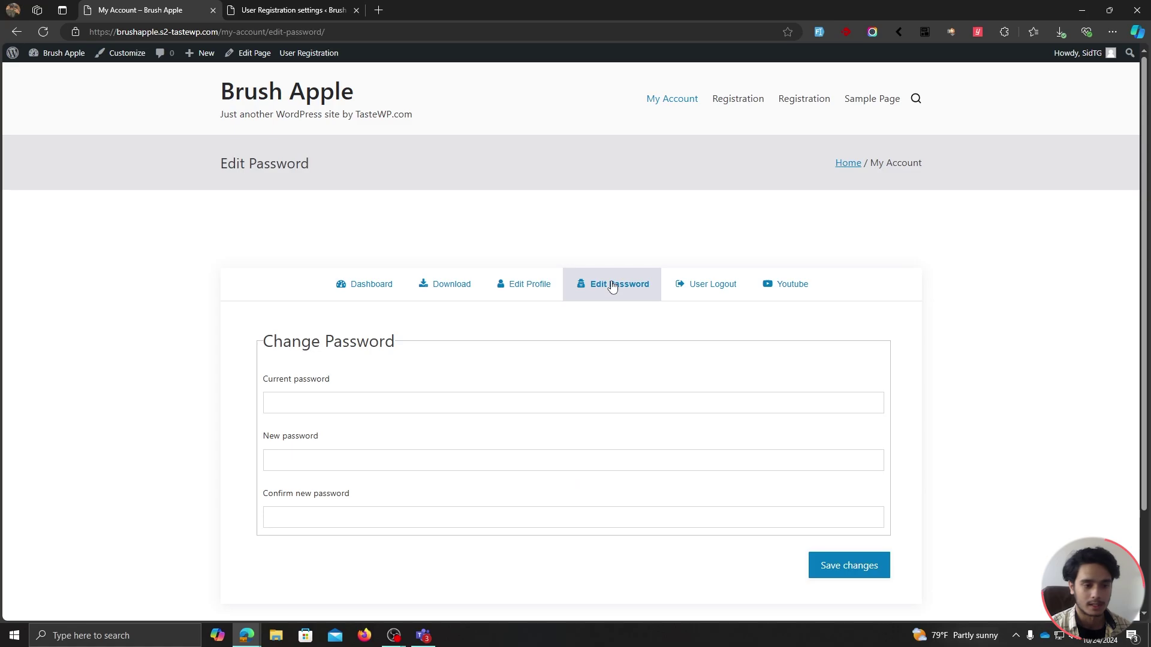
scroll(958, 452, "down", 3)
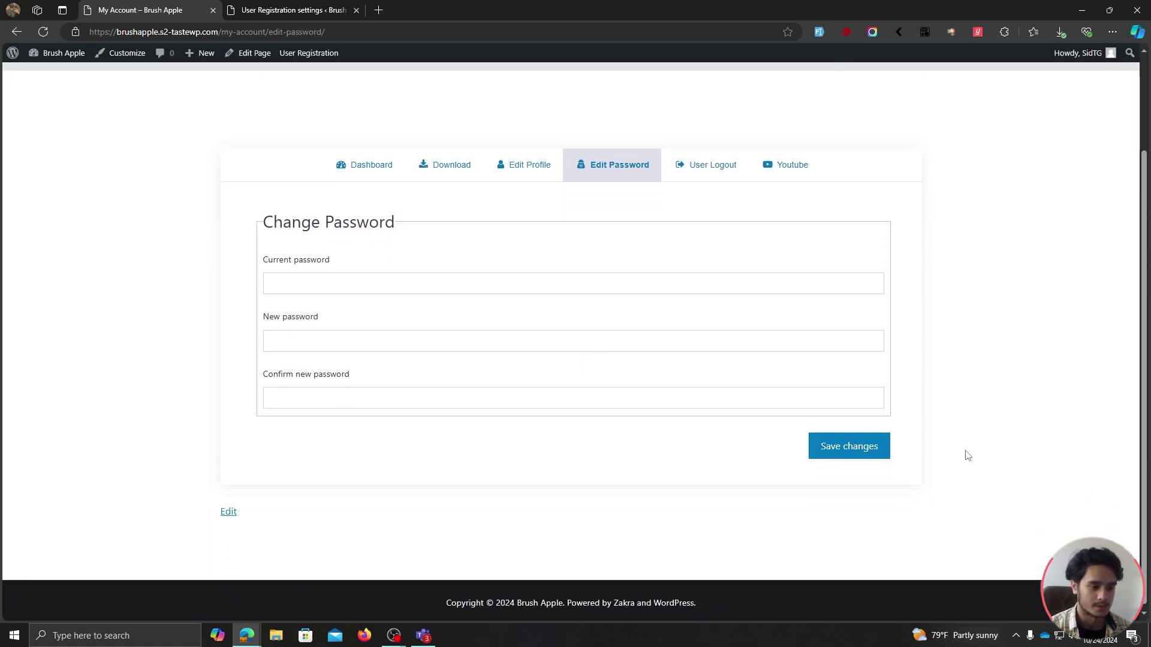
scroll(966, 454, "up", 3)
Restore the Vertical layout, save, check My Account, and return to Customize My Account.
key("ctrl+Tab")
scroll(752, 458, "down", 5)
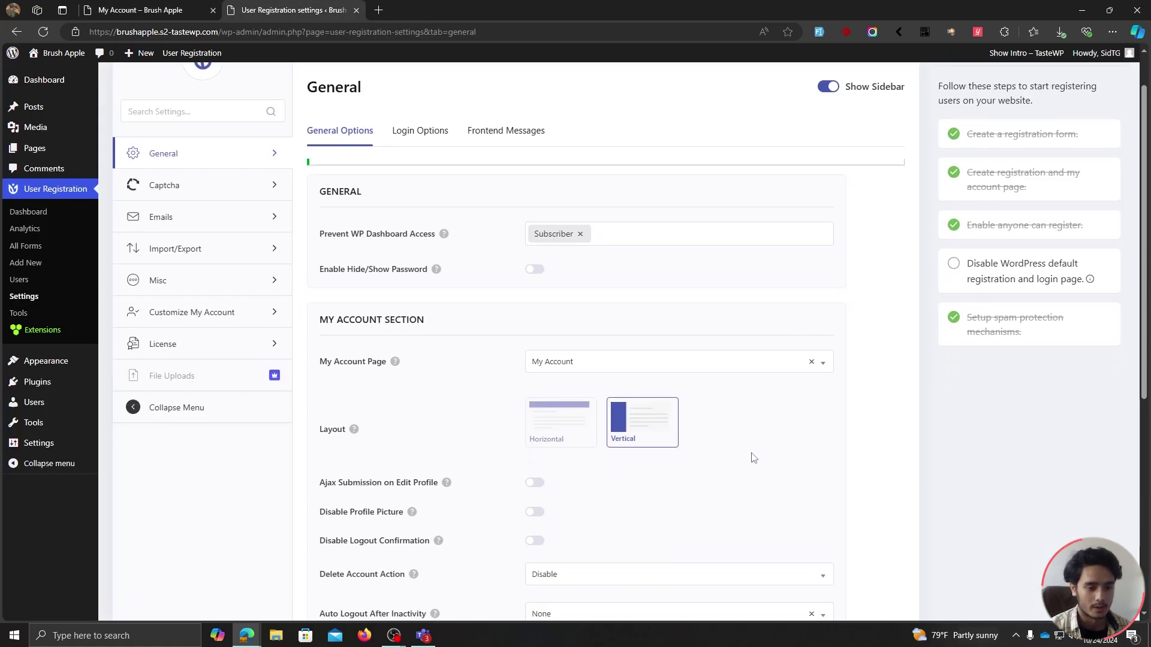
scroll(708, 453, "down", 2)
left_click(338, 564)
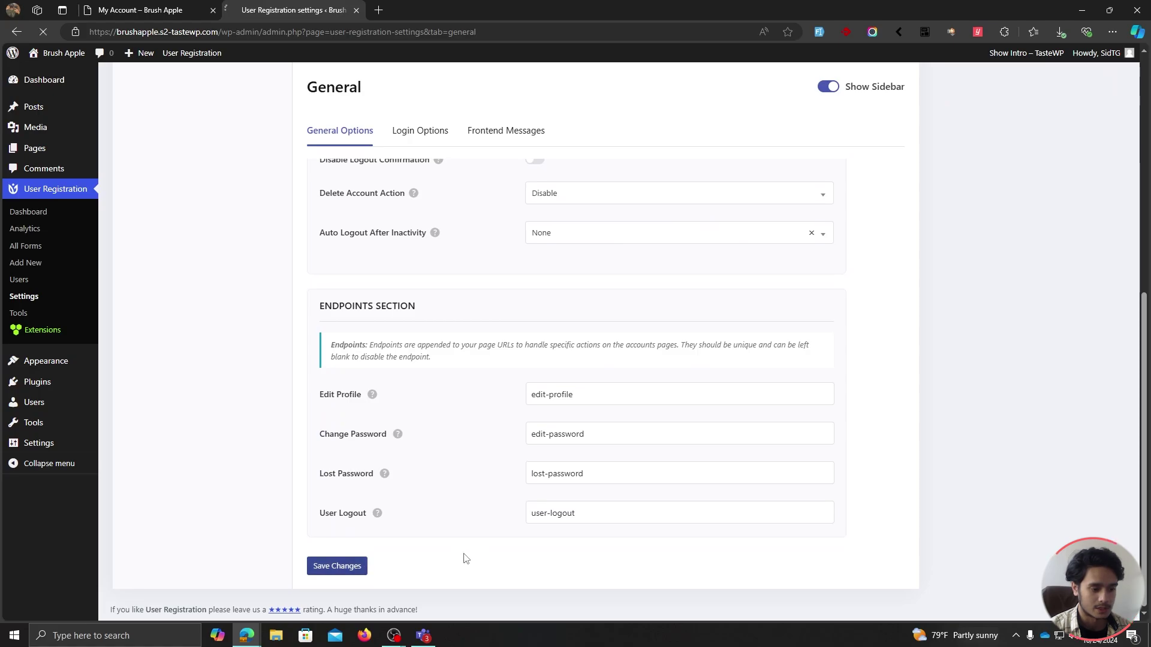
key("ctrl+Tab")
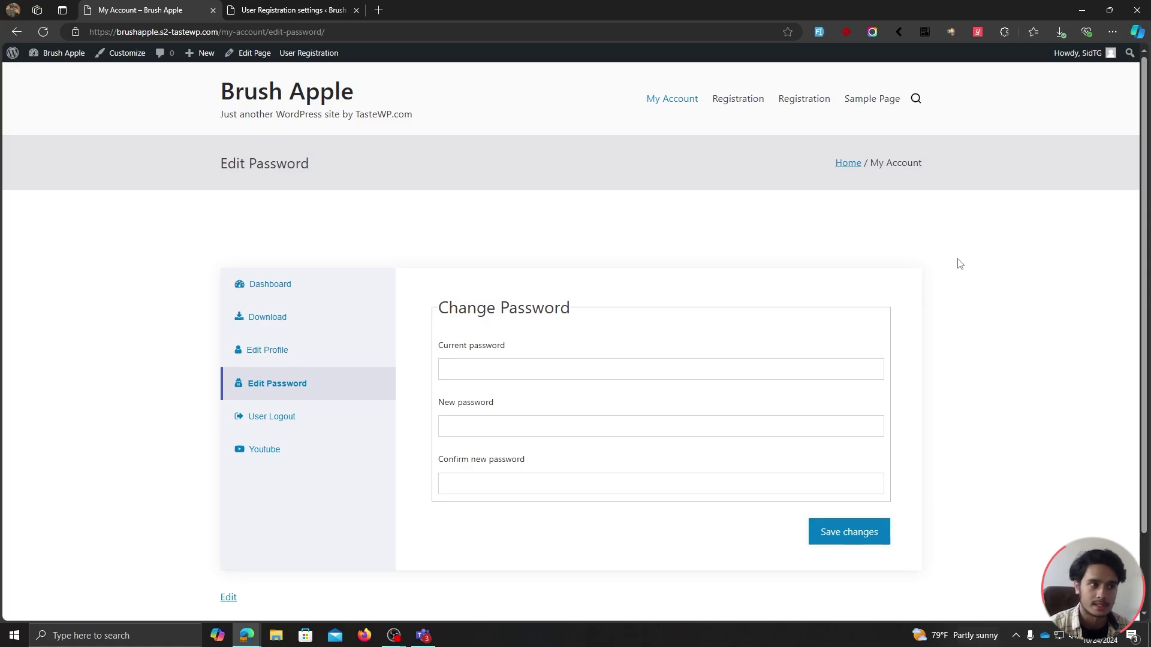
key("ctrl+Tab")
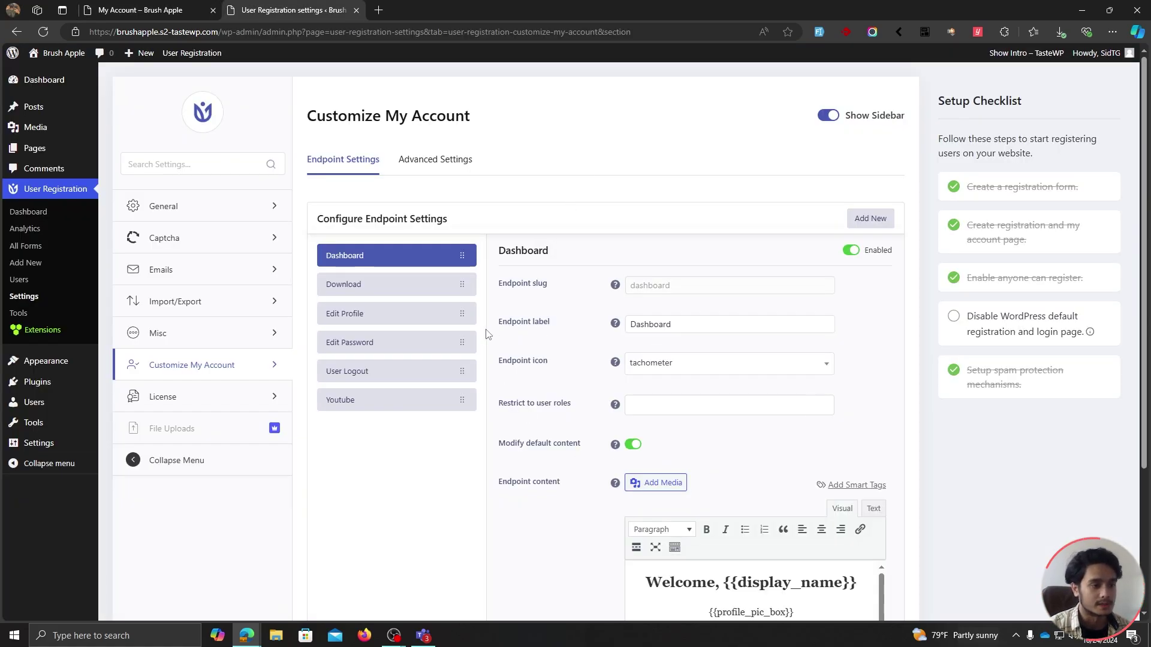
Give the My Account wrapper a light grey #ededed background.
left_click(451, 162)
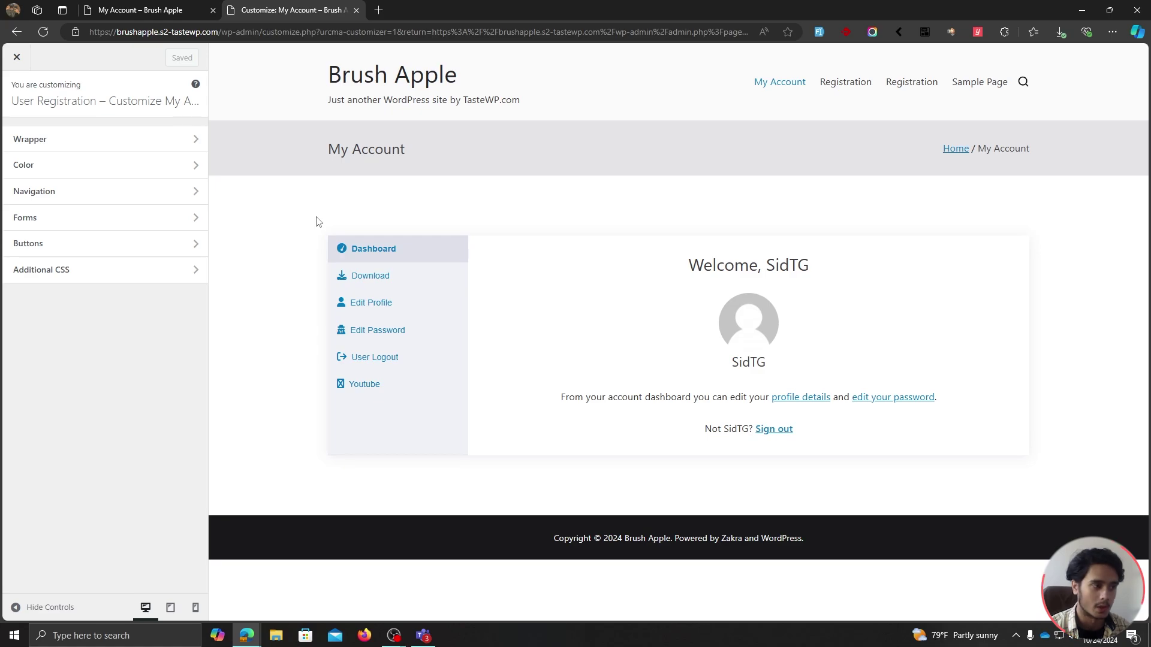
left_click(176, 148)
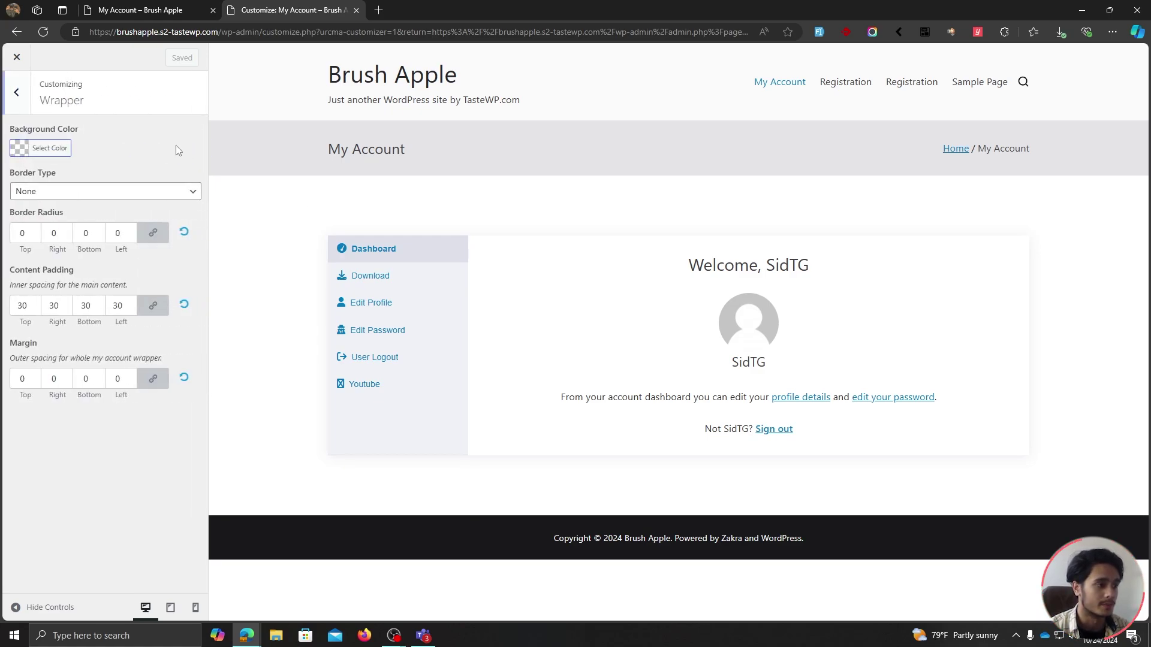
left_click(24, 154)
left_click(18, 248)
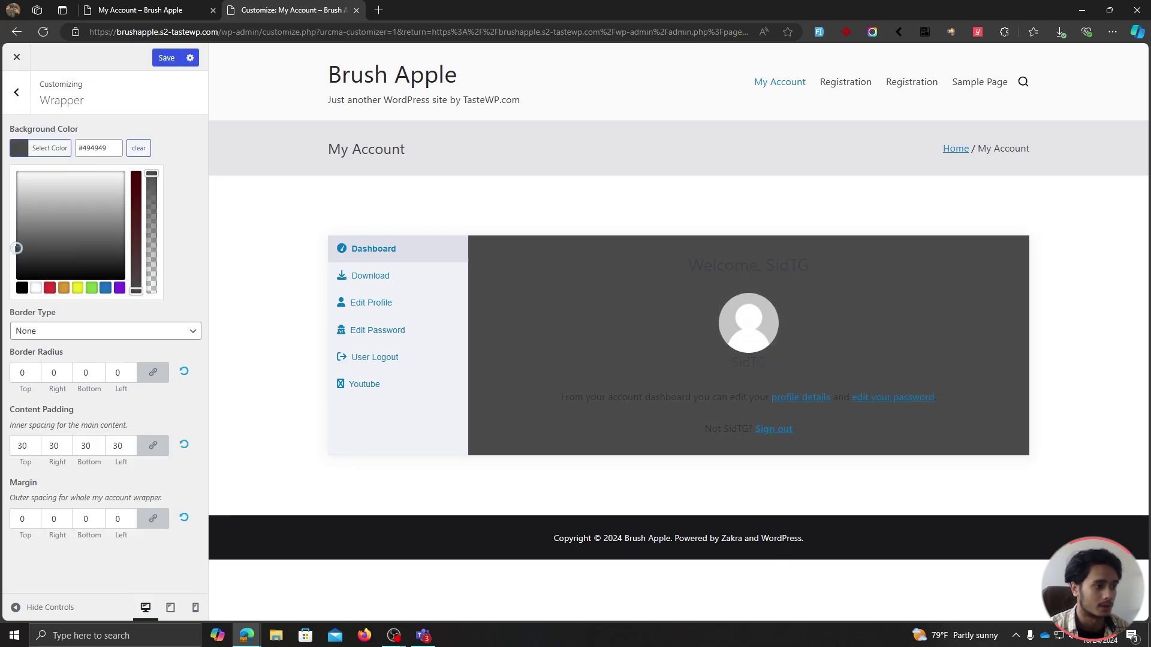
left_click_drag(34, 254, 18, 181)
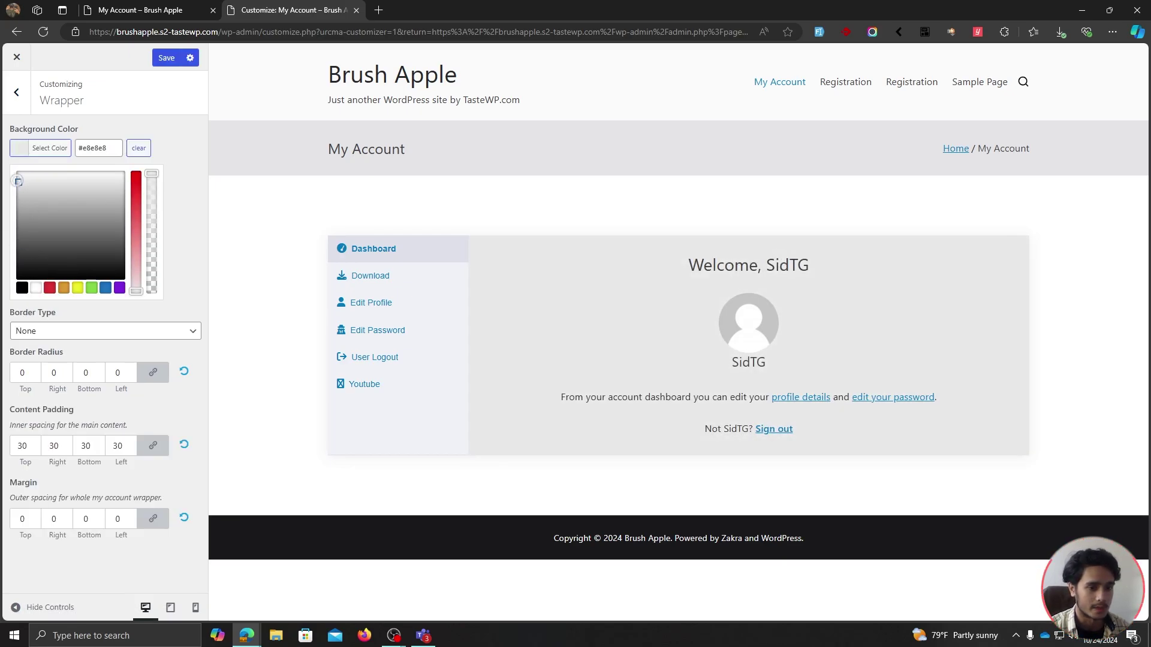
left_click(185, 157)
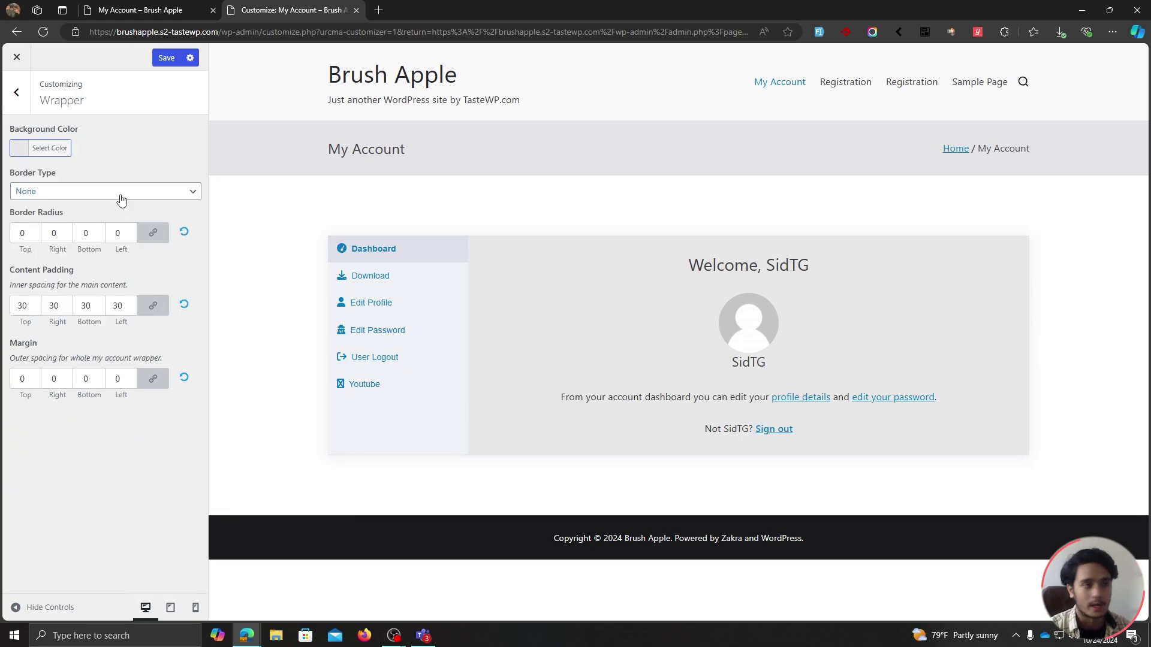
Give the wrapper a solid border in a pale grey colour.
left_click(120, 198)
left_click(58, 218)
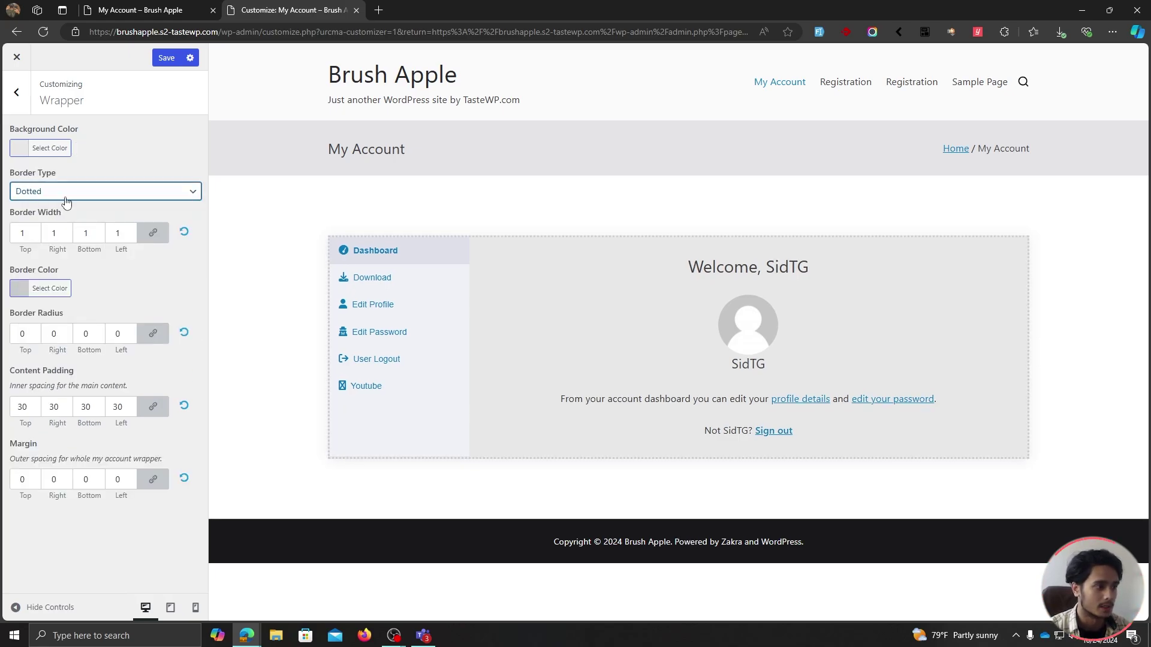
left_click(65, 198)
left_click(54, 241)
left_click(75, 194)
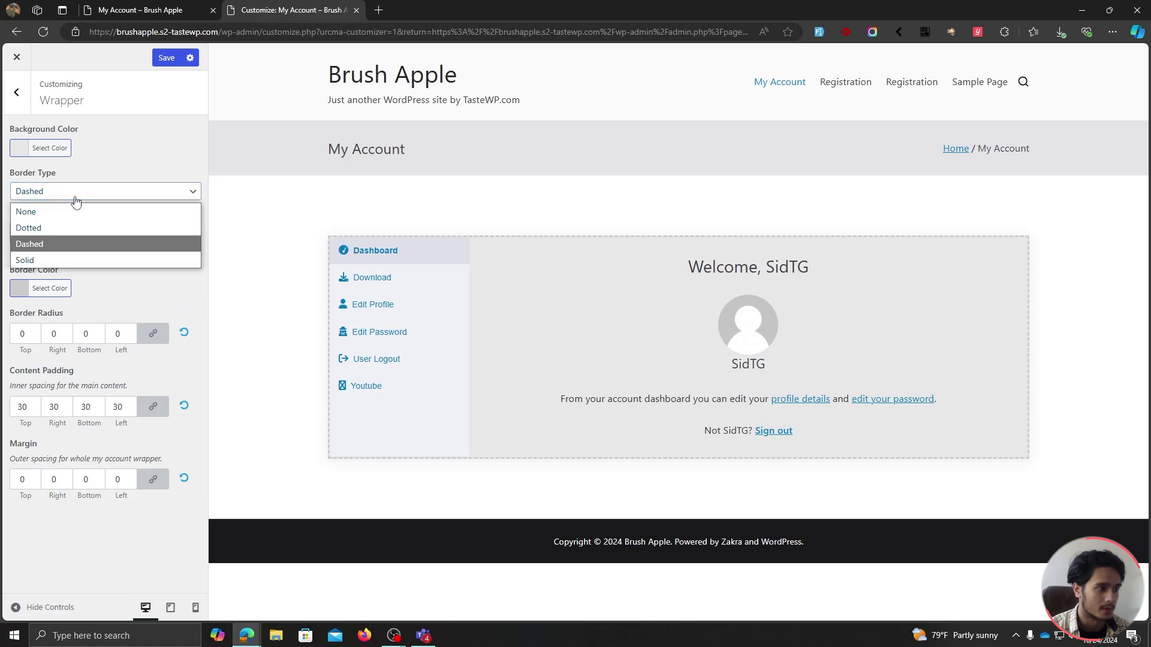
left_click(71, 260)
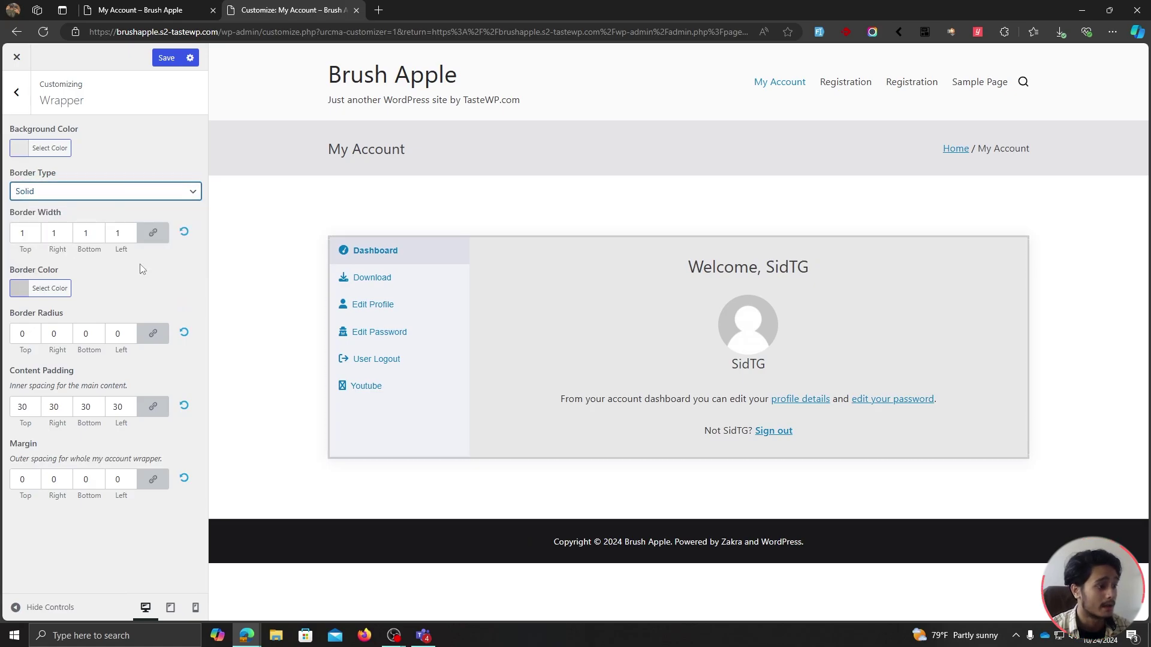
left_click(32, 291)
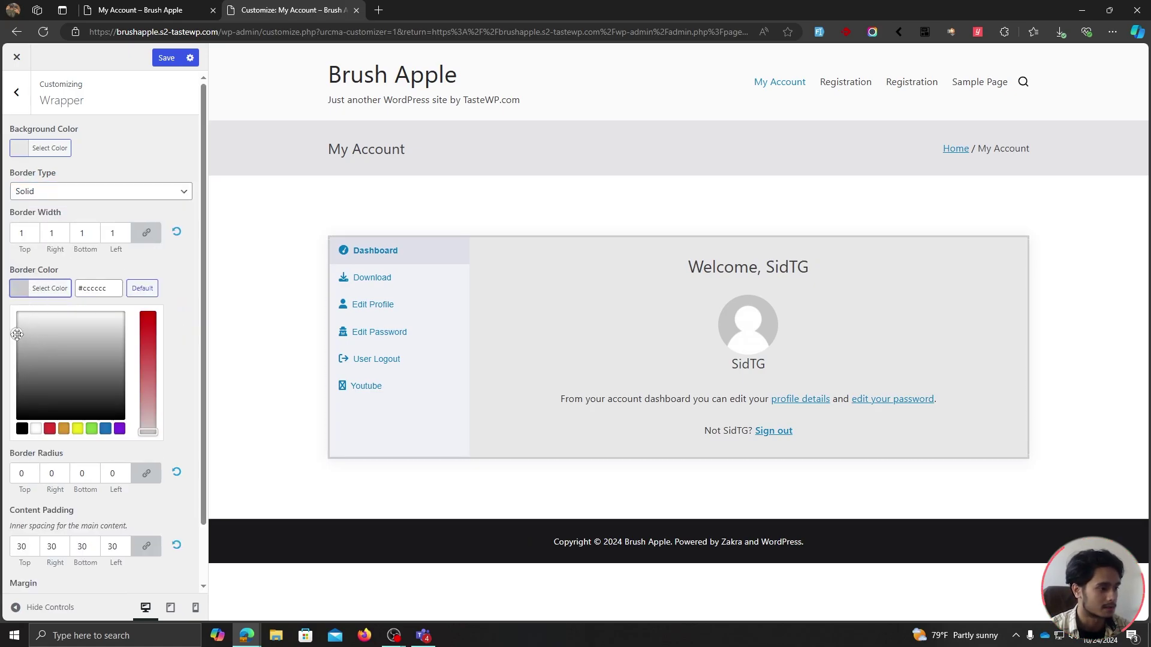
mouse_move(17, 335)
left_mouse_down()
mouse_move(3, 318)
mouse_move(18, 341)
left_mouse_up()
left_click(175, 268)
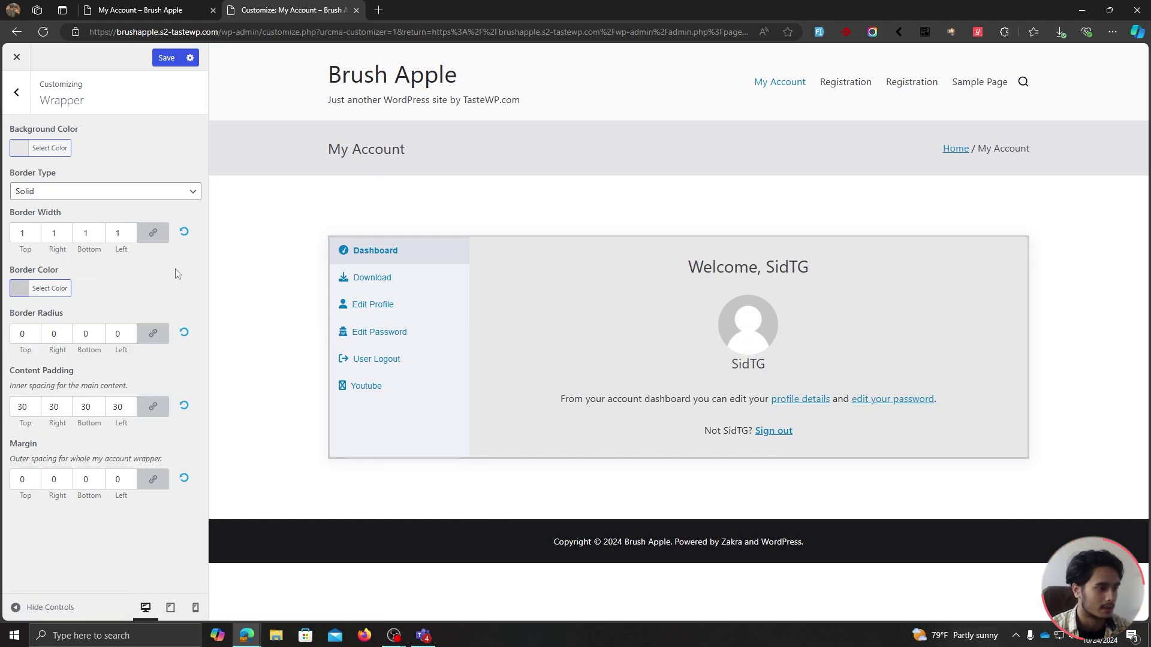
Set the wrapper corner radius to 12 and inner padding to 60, then save.
double_click(23, 334)
type("3")
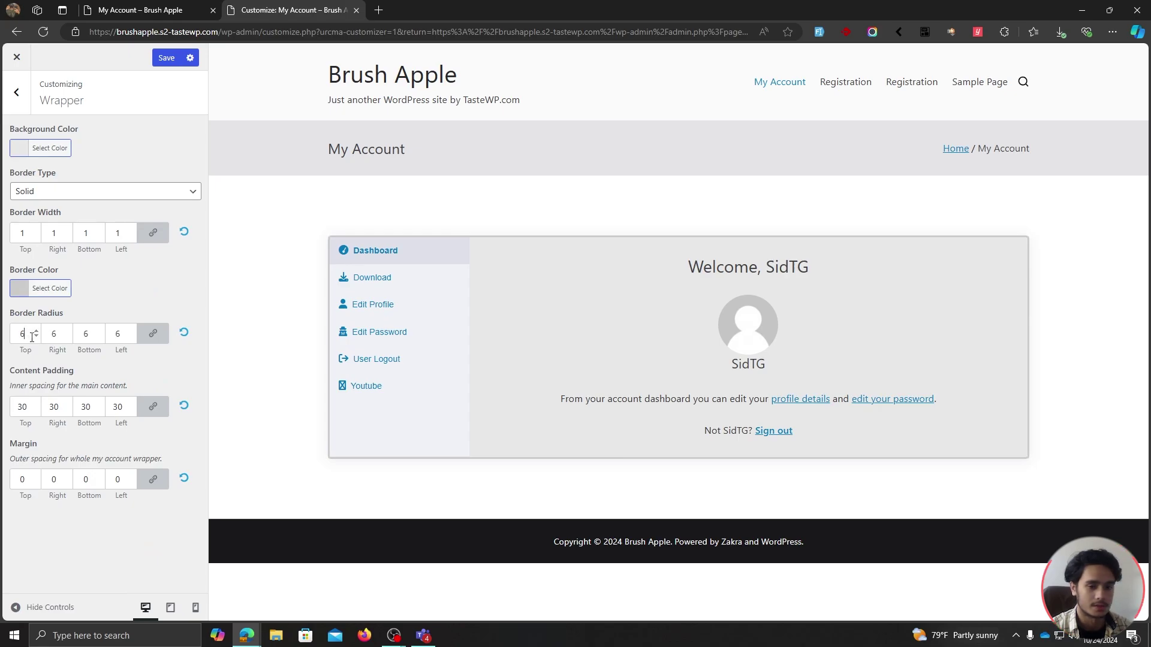
scroll(31, 336, "up", 5)
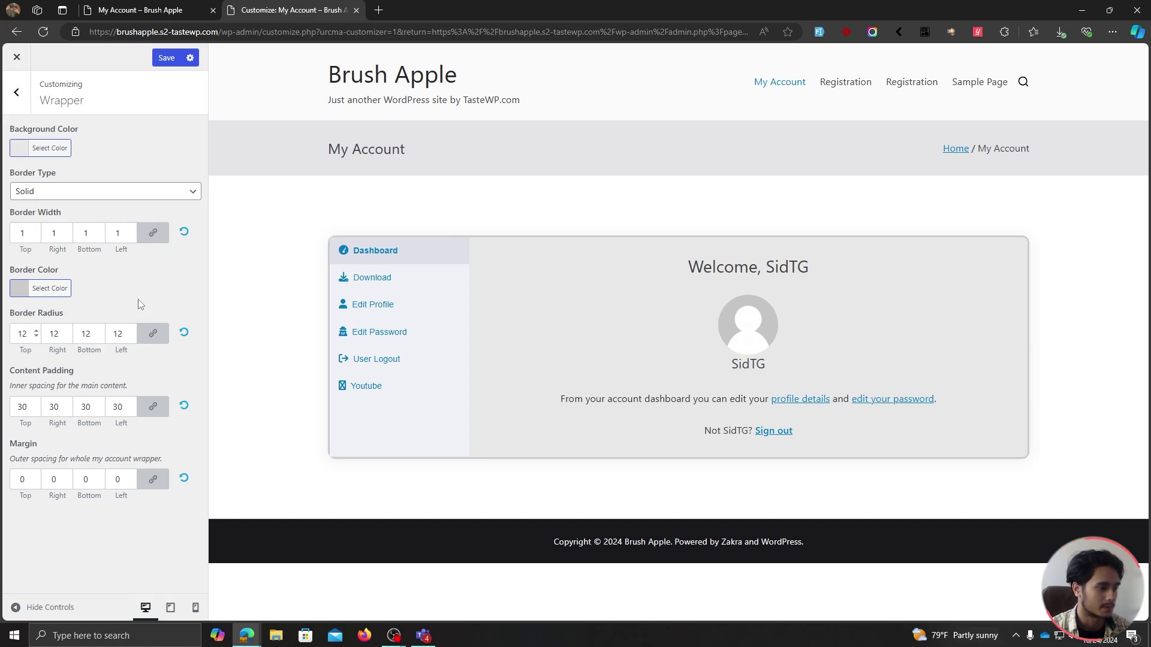
left_click(119, 406)
key("Up")
key("Up")
key("Up")
key("Up")
key("Up")
key("Up")
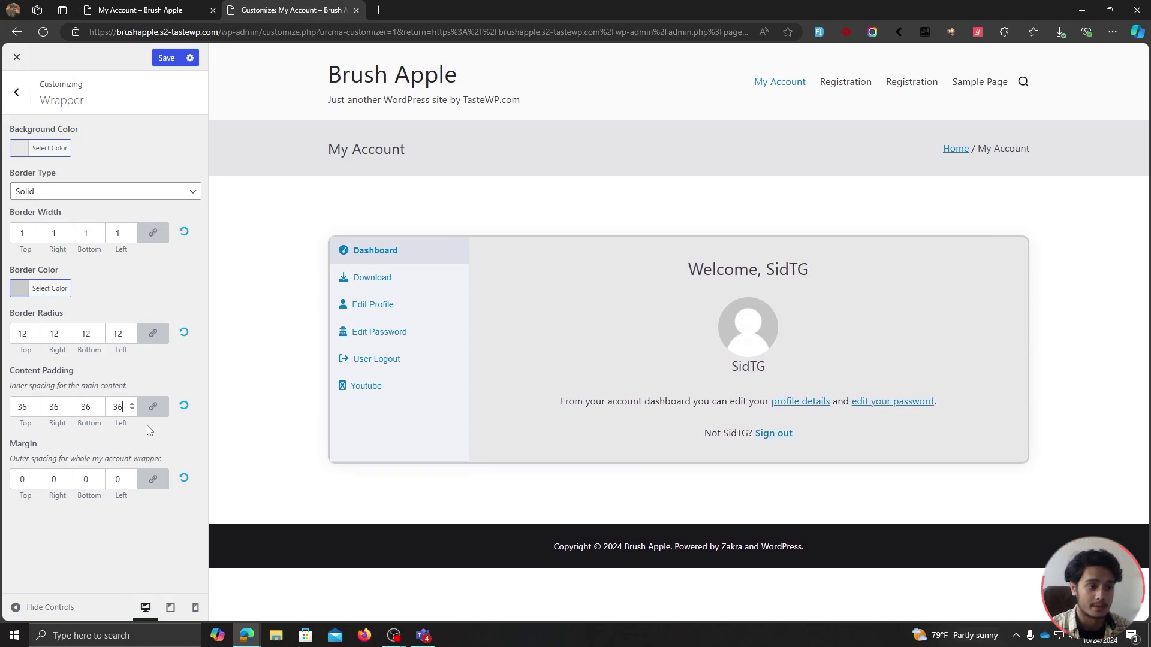
key("Up")
key("Up")
key("Up")
key("Up")
key("Up")
key("Up")
key("Up")
key("Up")
key("Up")
key("Up")
key("Up")
key("Up")
key("Up")
key("Up")
key("Up")
key("Up")
key("Up")
key("Up")
key("Up")
key("Up")
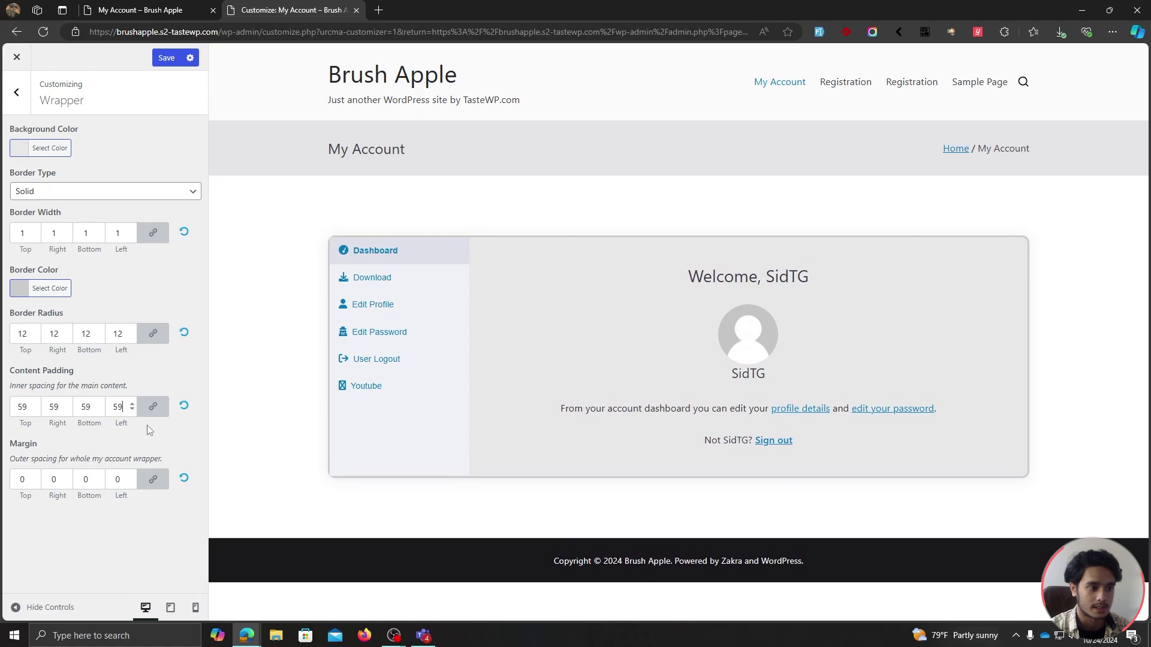
key("Up")
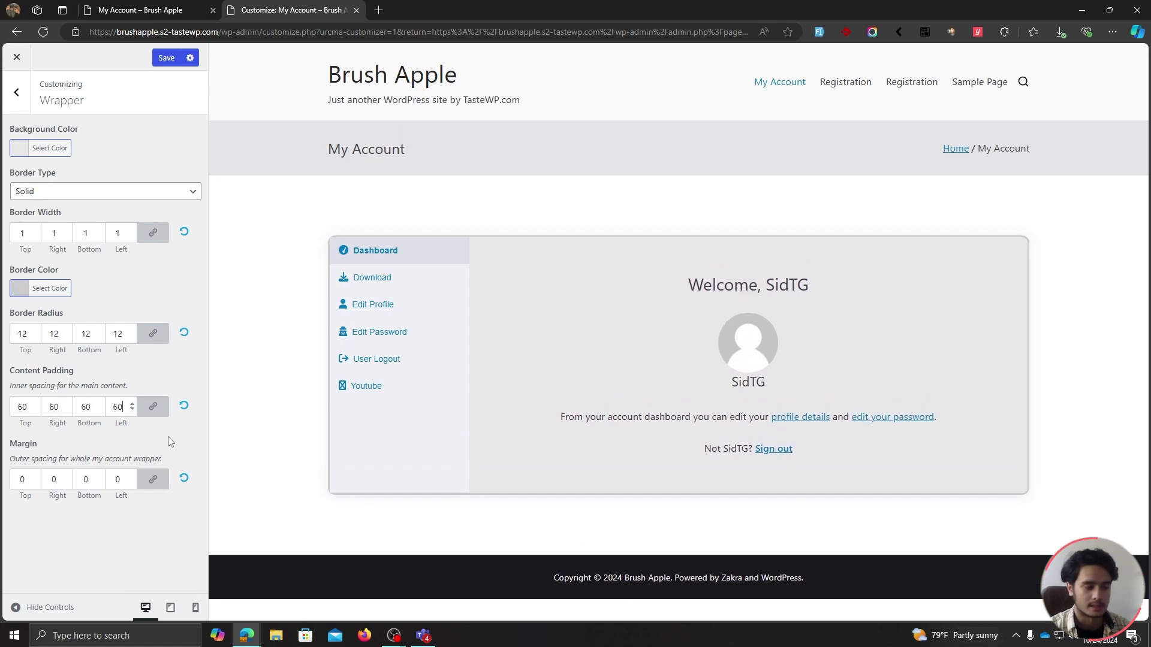
left_click(120, 480)
key("Down")
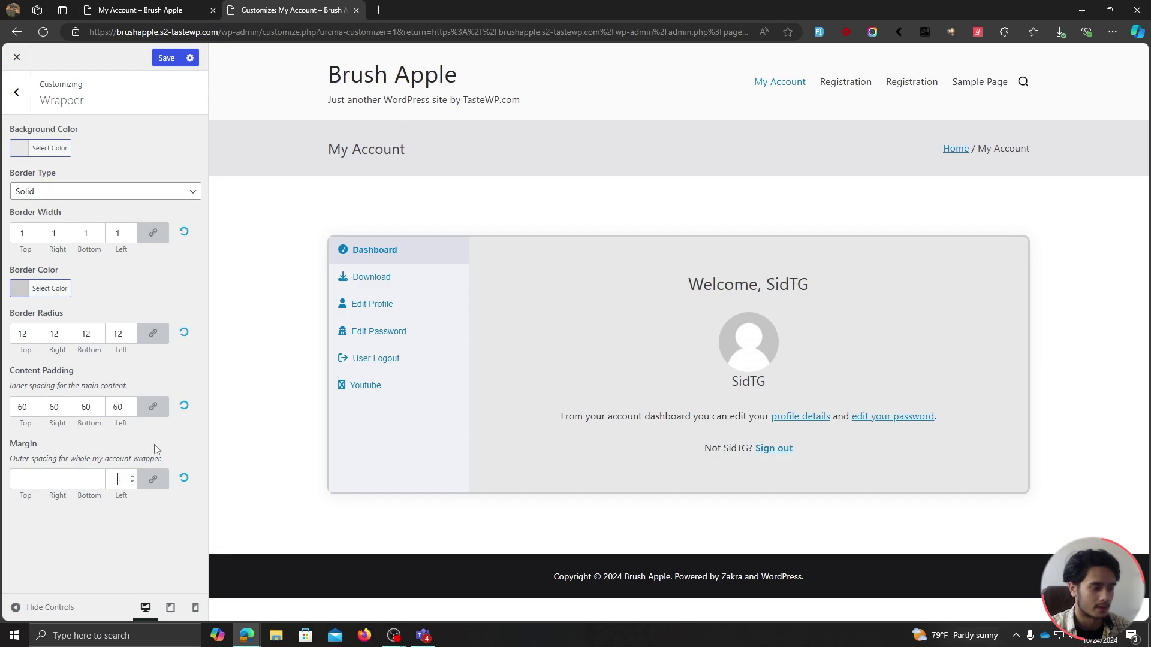
left_click(167, 58)
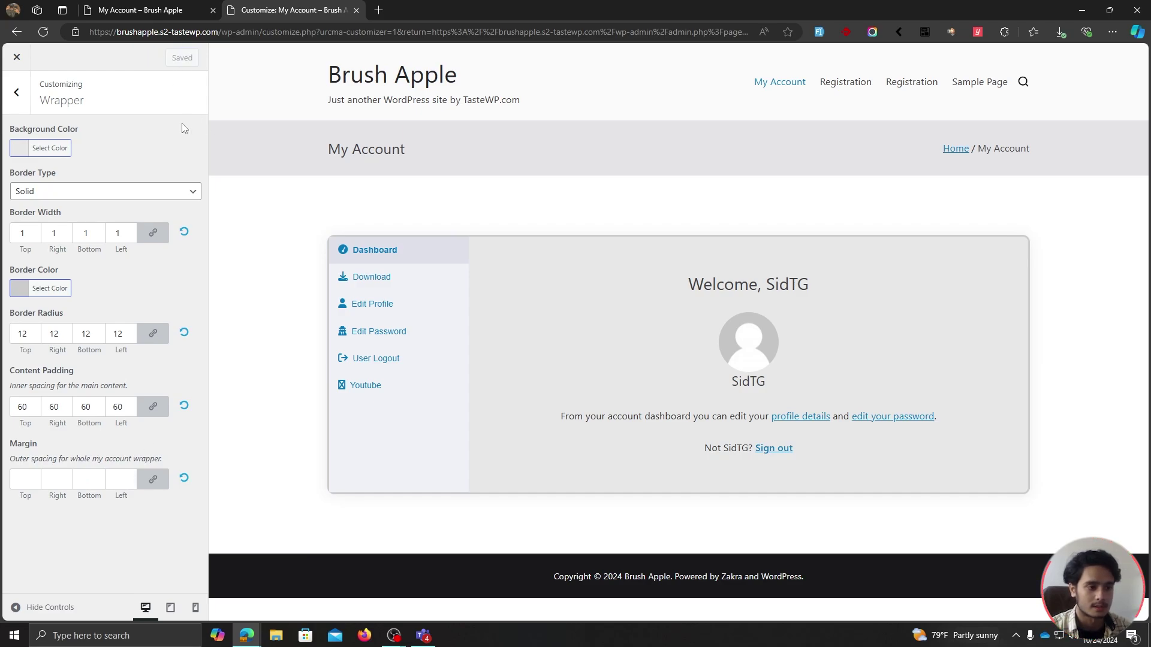
left_click(18, 93)
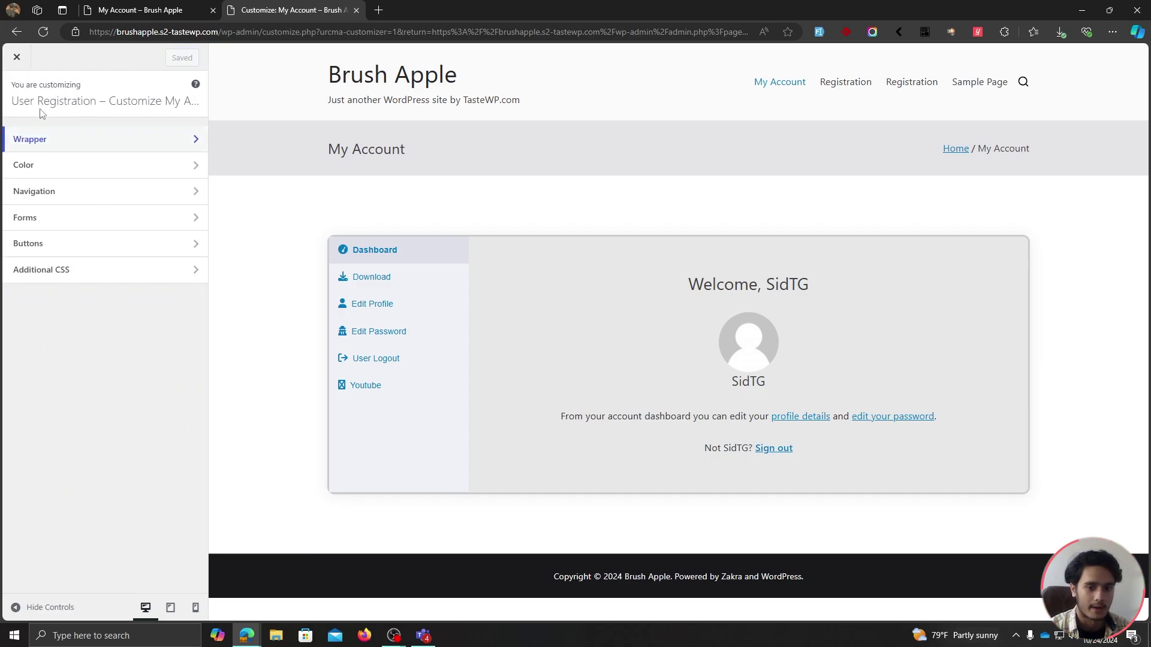
Set the headings and body text colours to #222222.
left_click(107, 165)
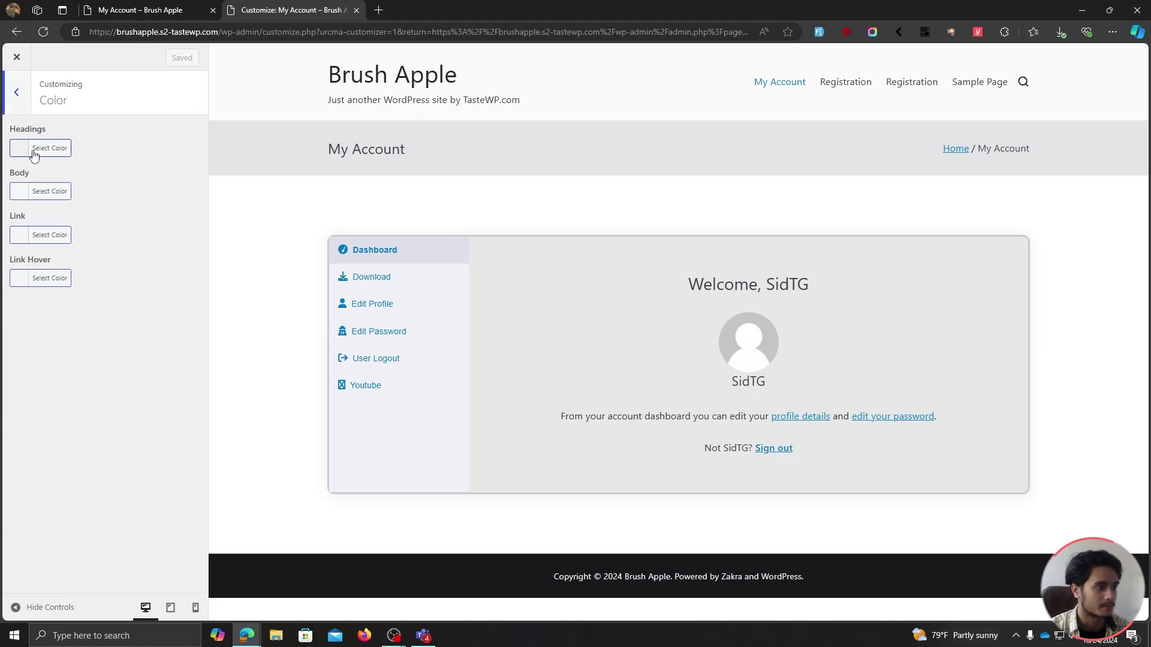
left_click(34, 150)
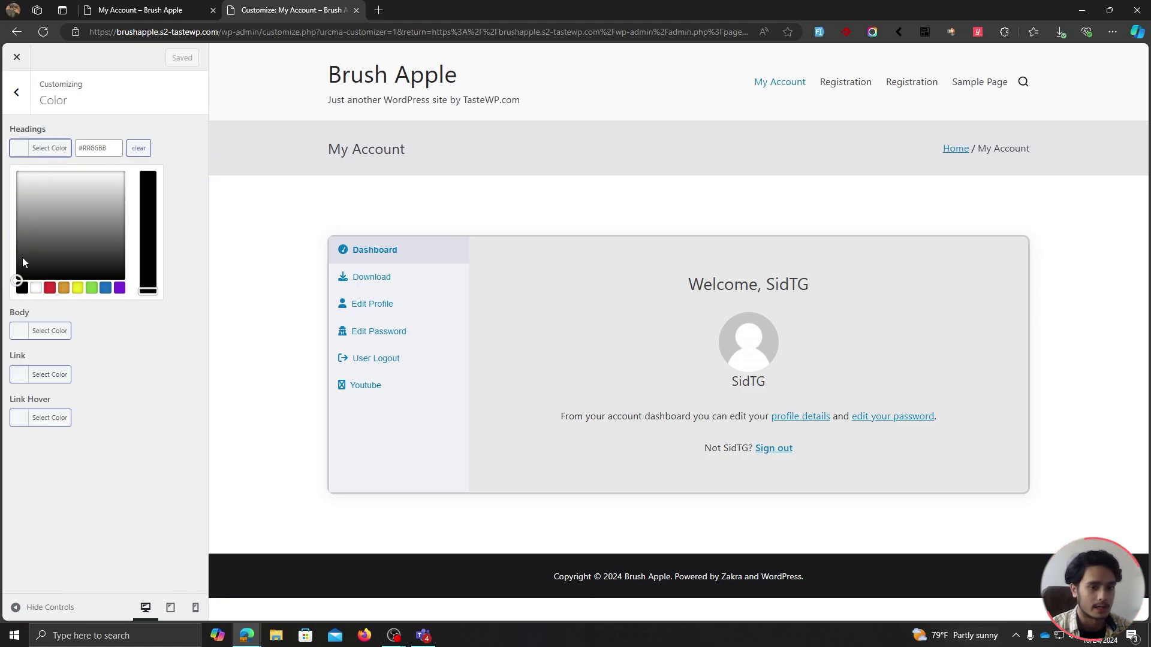
mouse_move(23, 258)
left_mouse_down()
mouse_move(17, 233)
mouse_move(16, 243)
left_mouse_up()
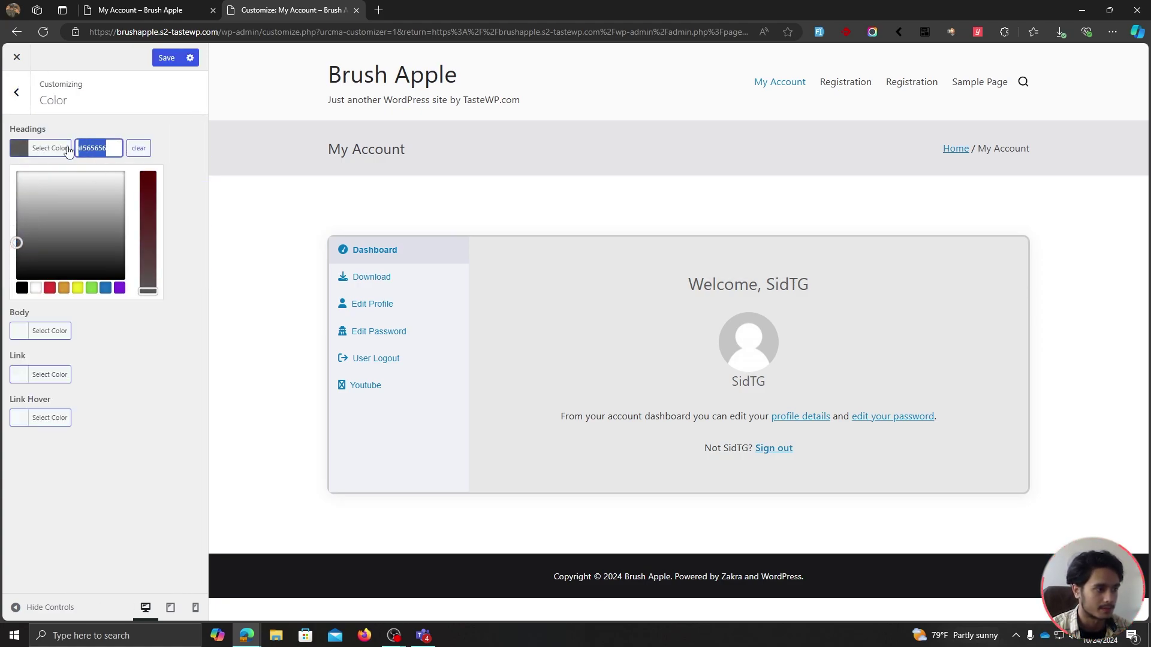
type("#222222")
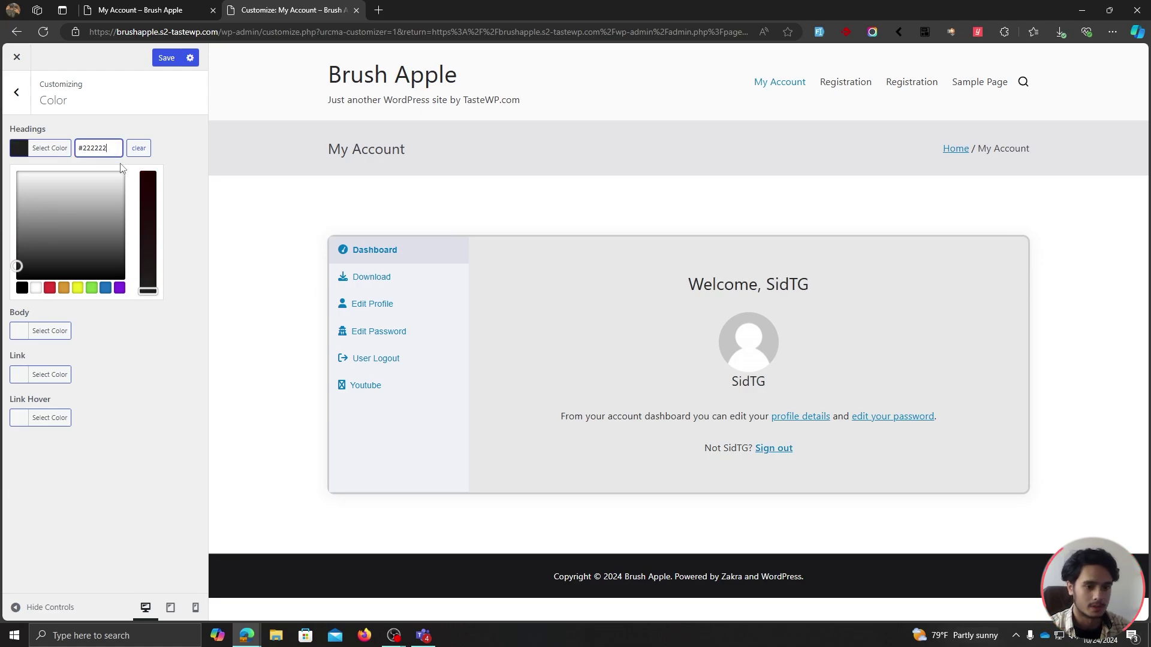
left_click_drag(114, 153, 78, 150)
left_click(190, 229)
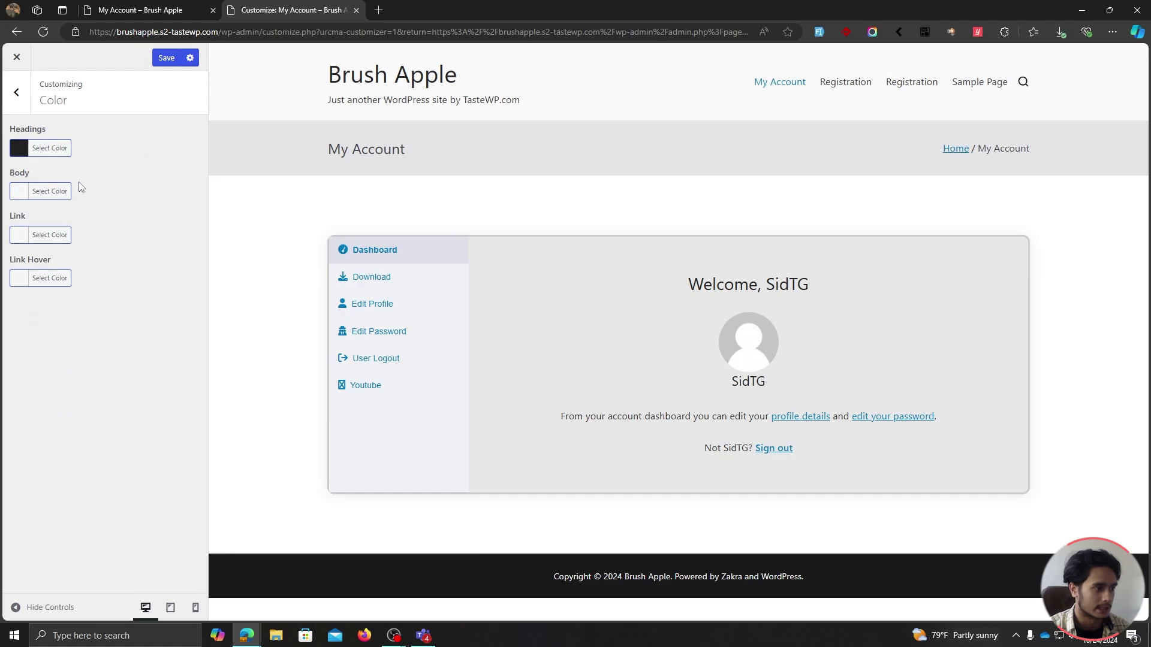
left_click(50, 191)
left_click(118, 207)
left_click(49, 191)
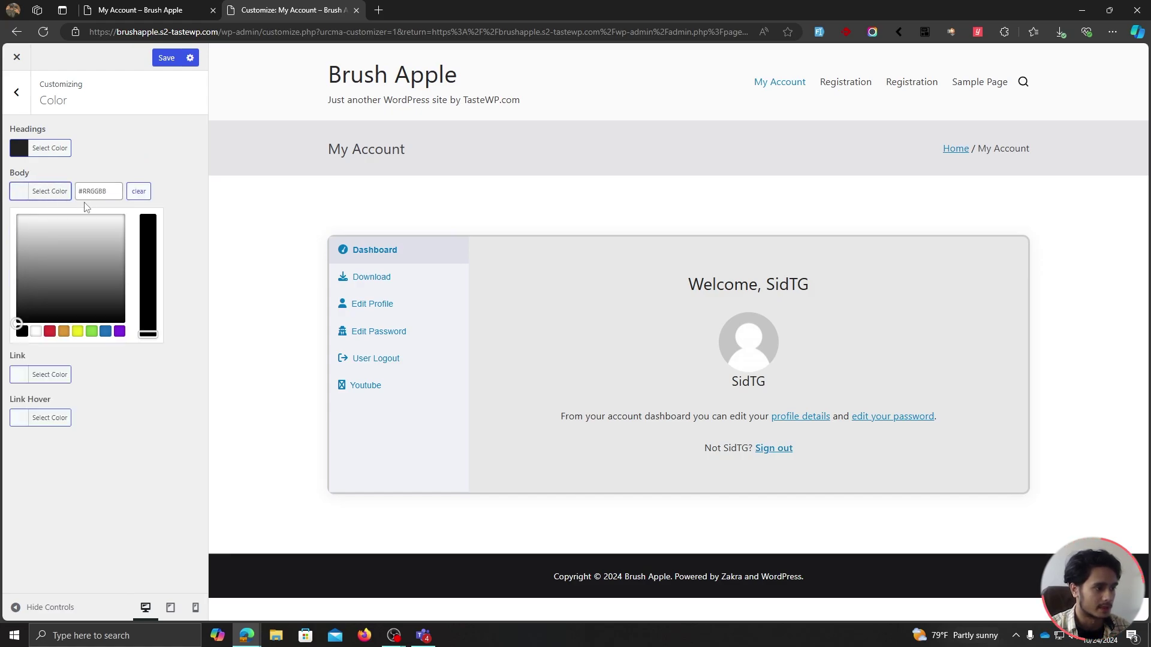
left_click(103, 193)
key("ctrl+v")
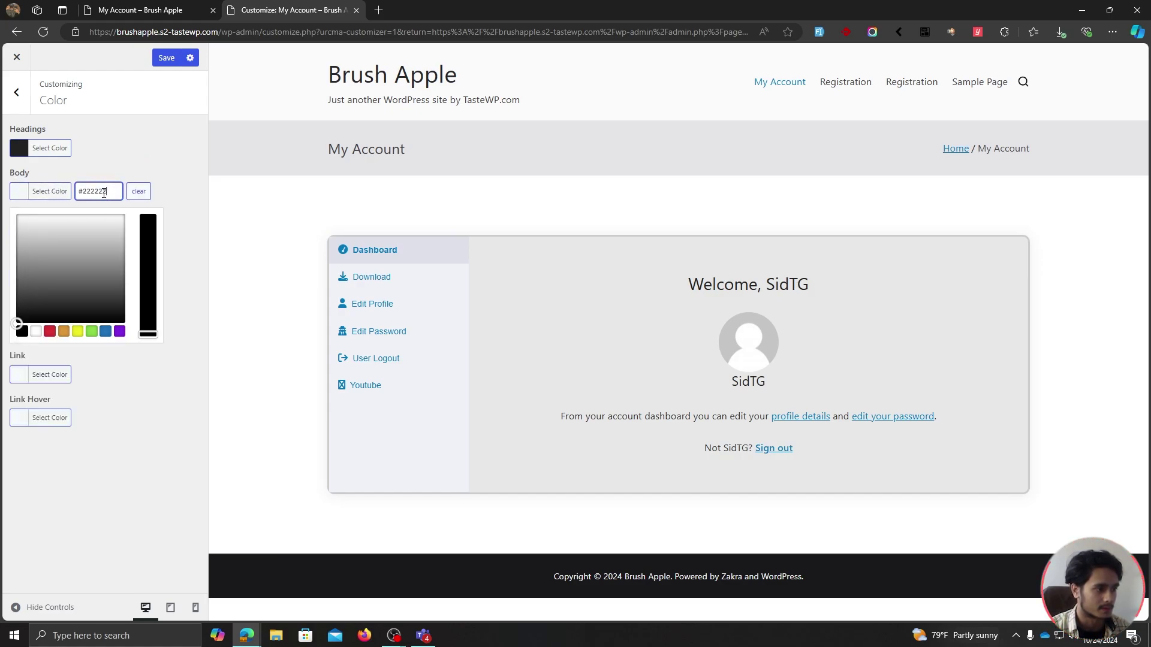
left_click(164, 174)
Make links blue and the link hover colour teal #3aafc1, then save.
left_click(44, 235)
left_click(104, 374)
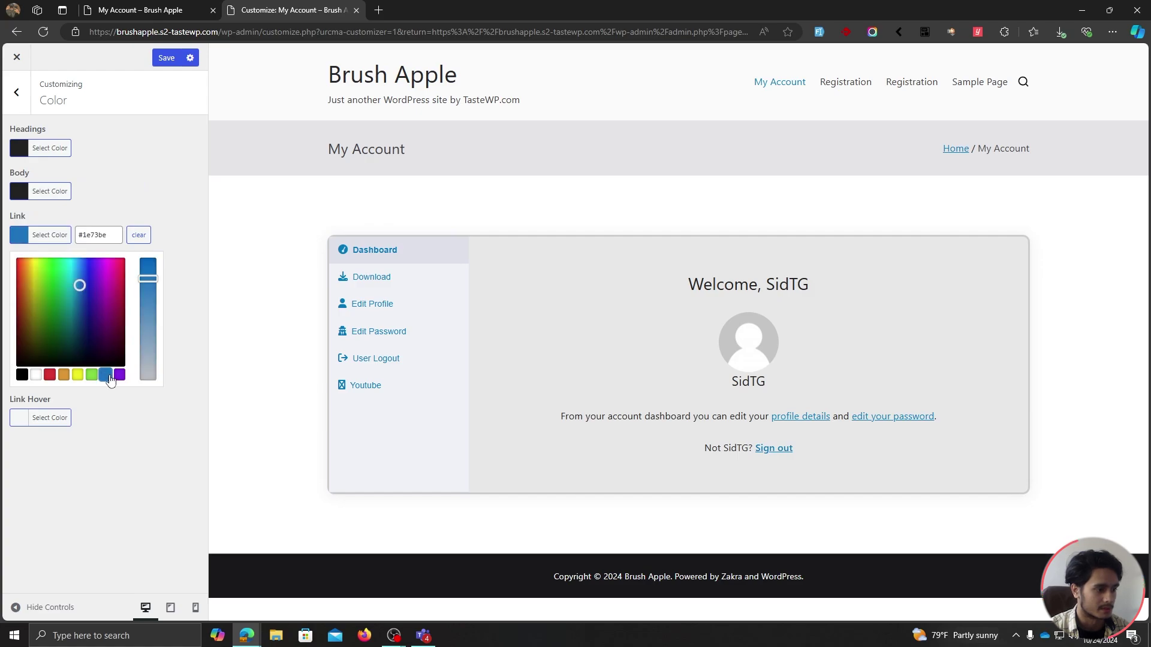
left_click(169, 191)
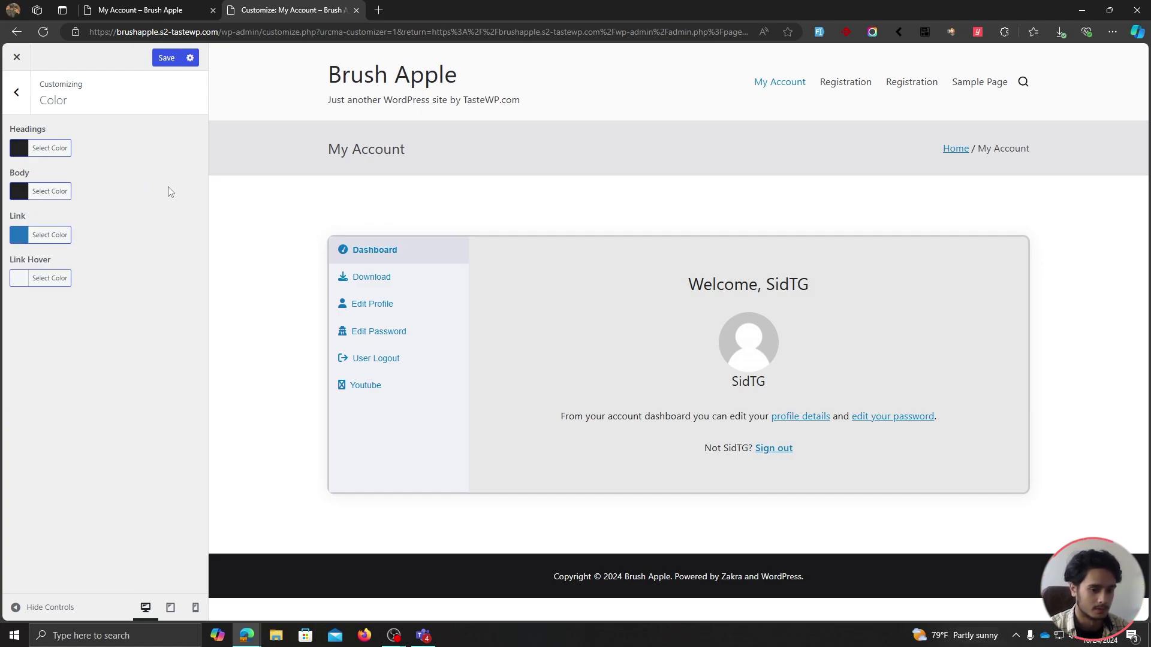
left_click(62, 277)
left_click(105, 418)
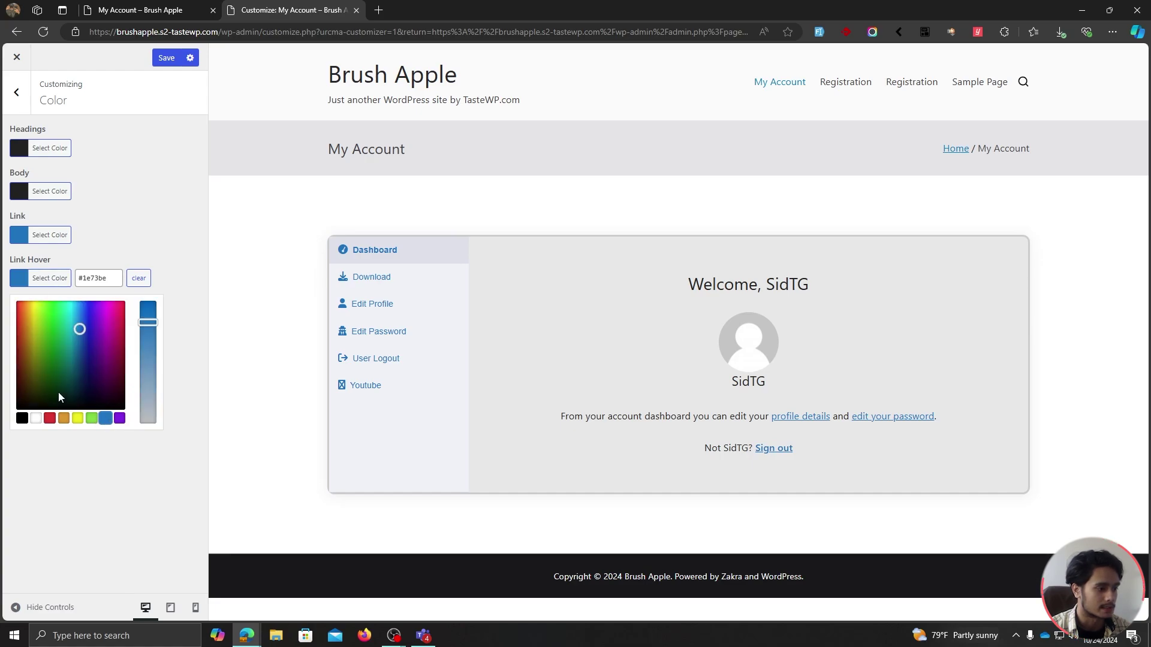
mouse_move(147, 332)
left_mouse_down()
mouse_move(146, 371)
mouse_move(143, 341)
mouse_move(147, 352)
left_mouse_up()
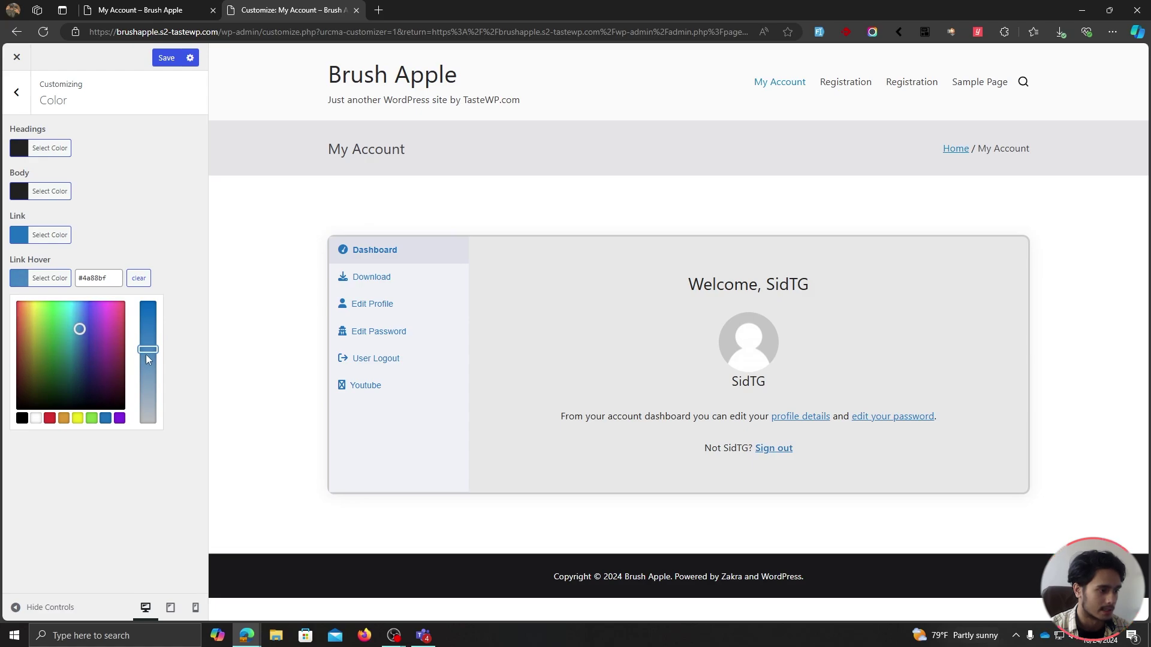
left_click_drag(80, 329, 75, 327)
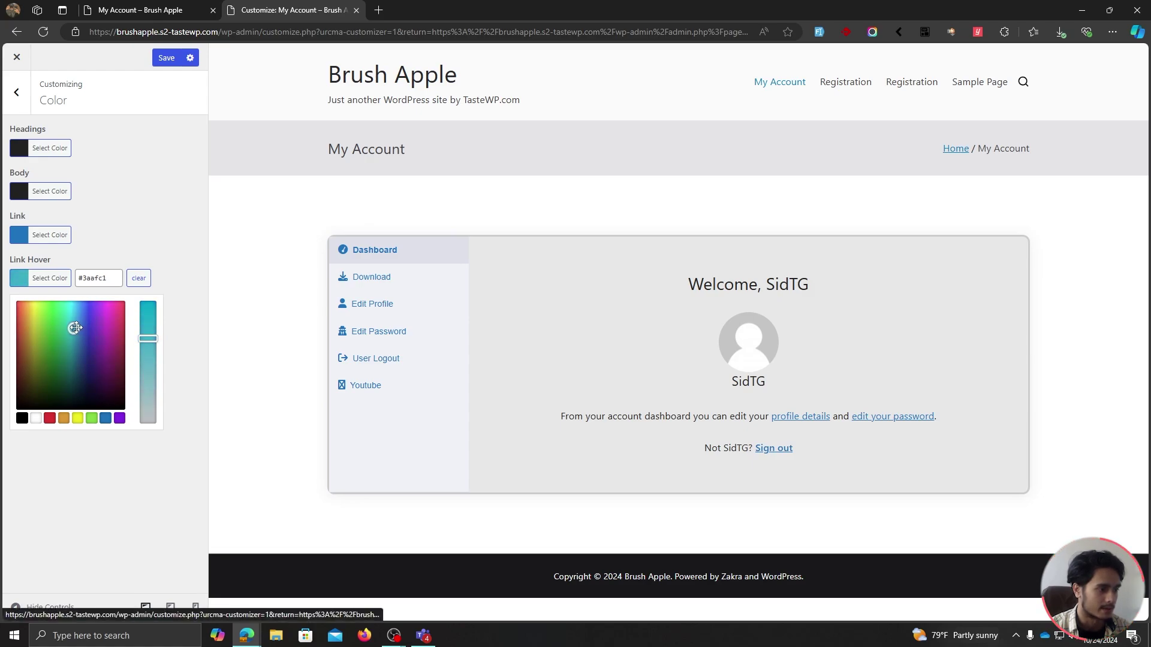
left_click(149, 221)
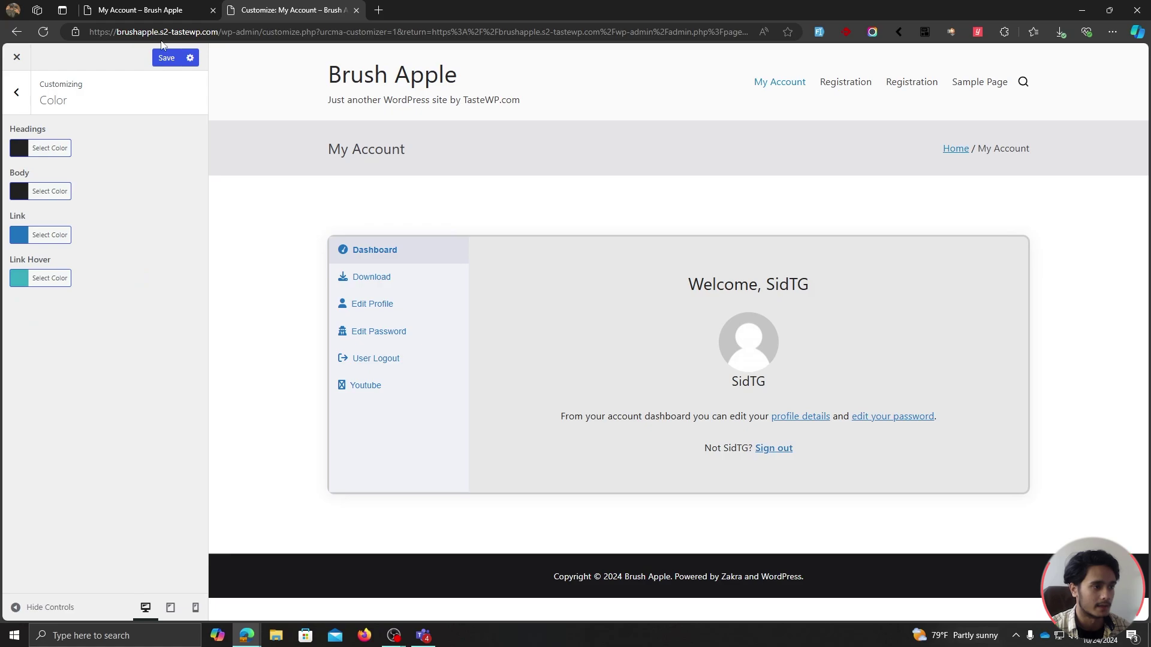
left_click(166, 58)
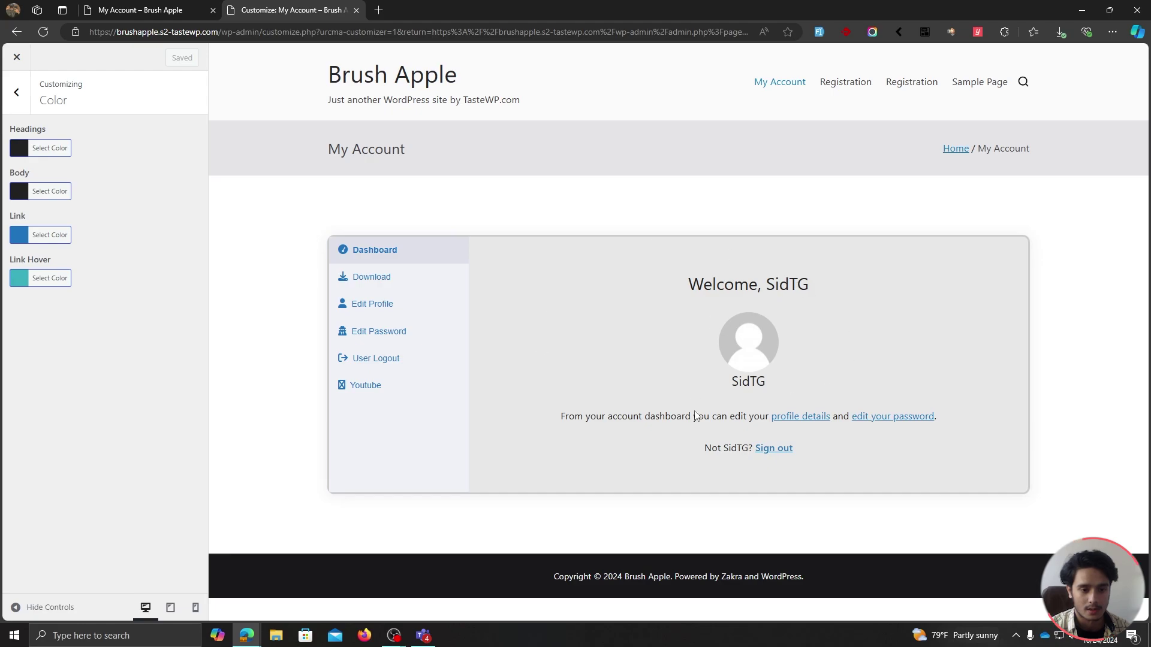
left_click(16, 92)
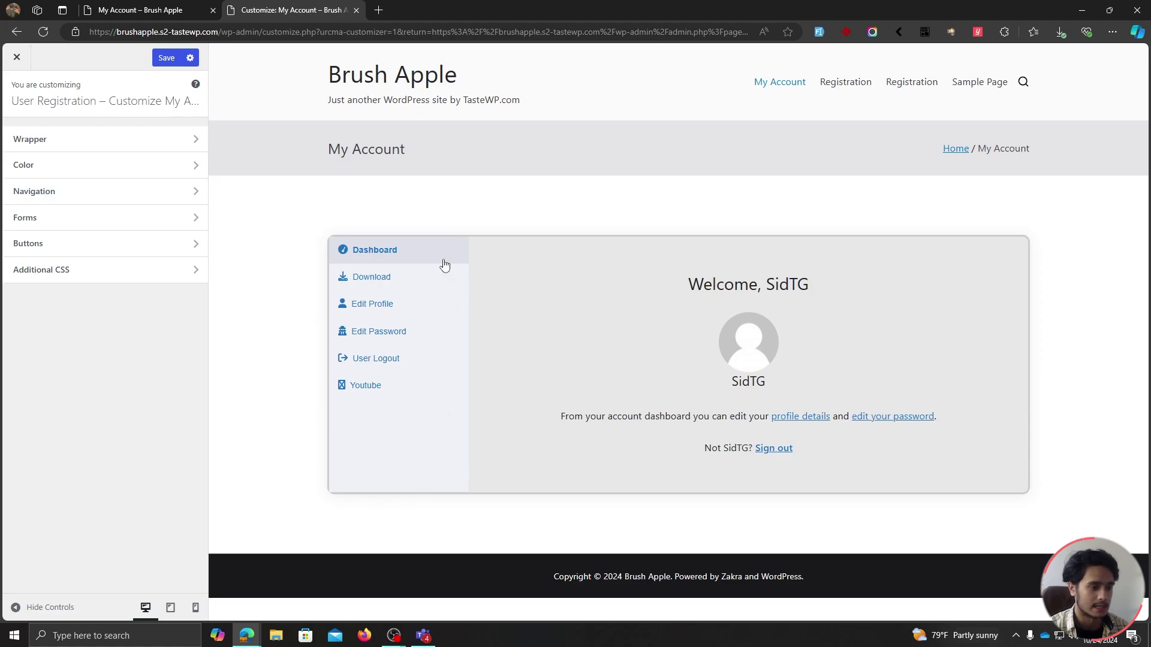
Give the Navigation Wrapper a light grey background colour.
left_click(91, 192)
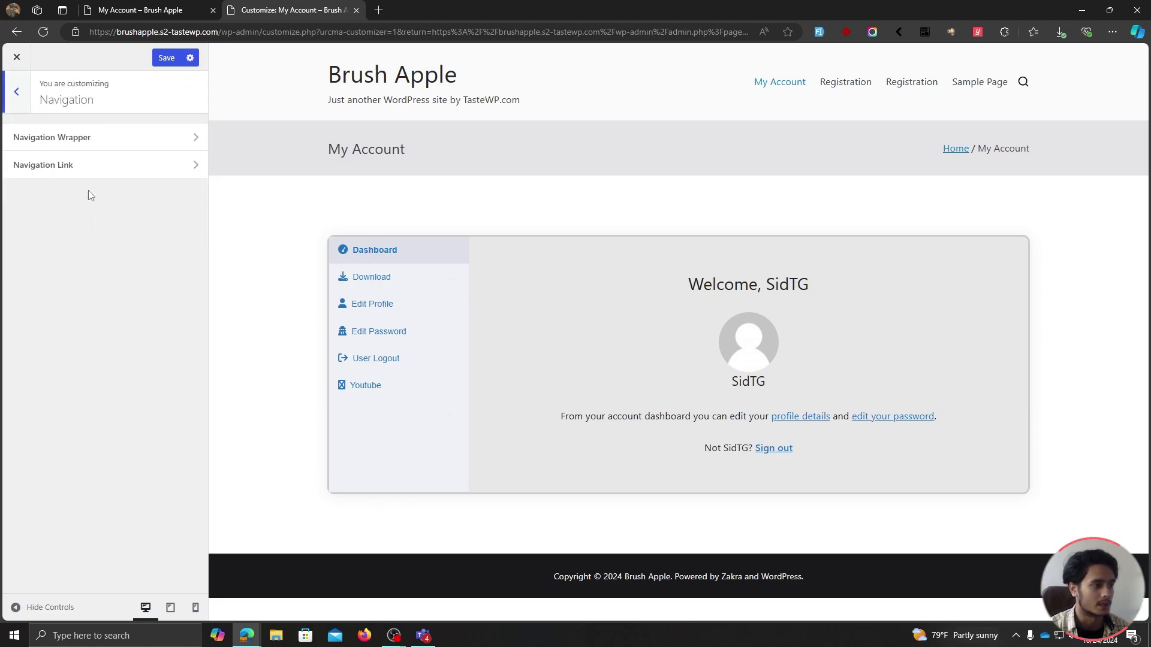
left_click(84, 146)
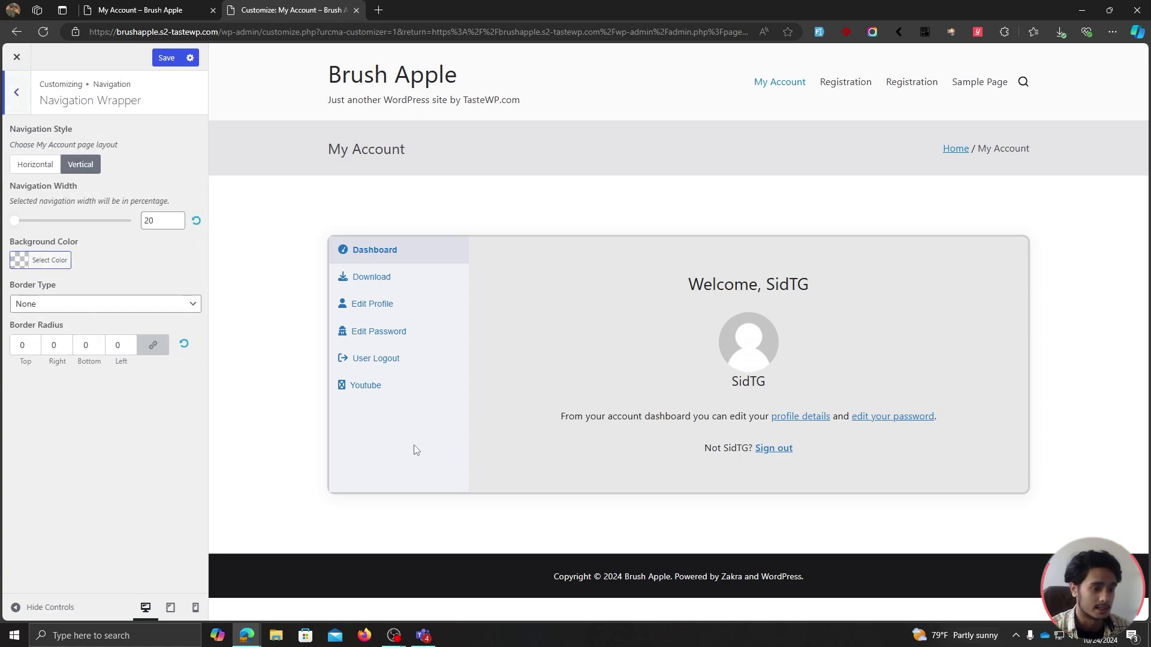
left_click(42, 261)
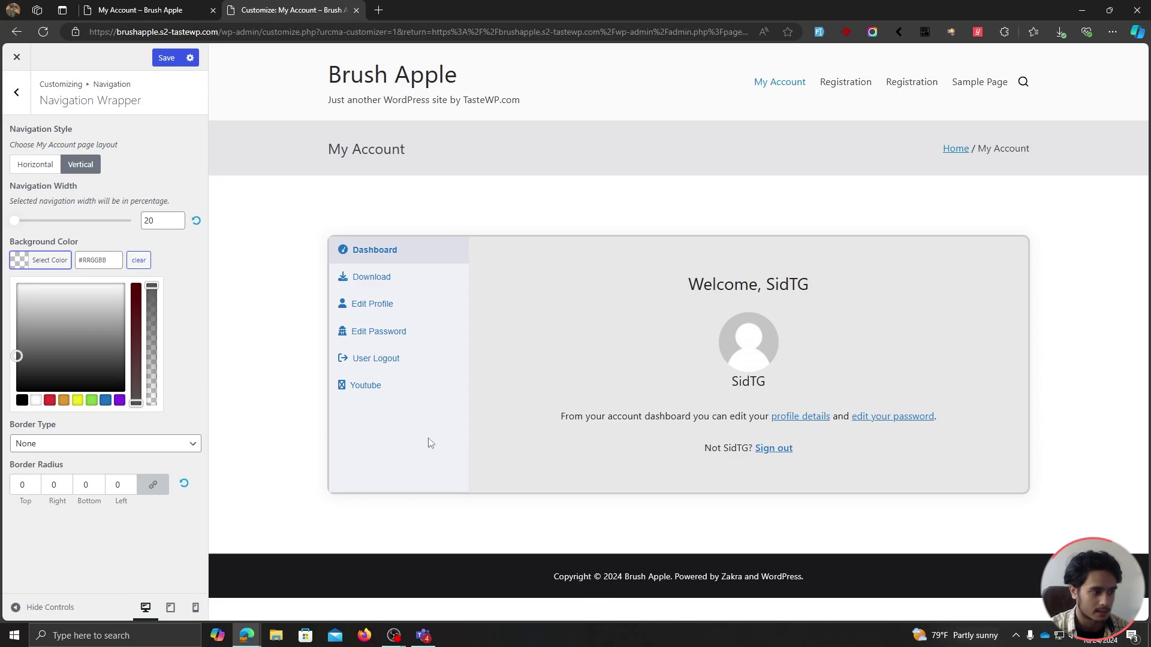
left_click_drag(16, 355, 5, 311)
left_click(177, 276)
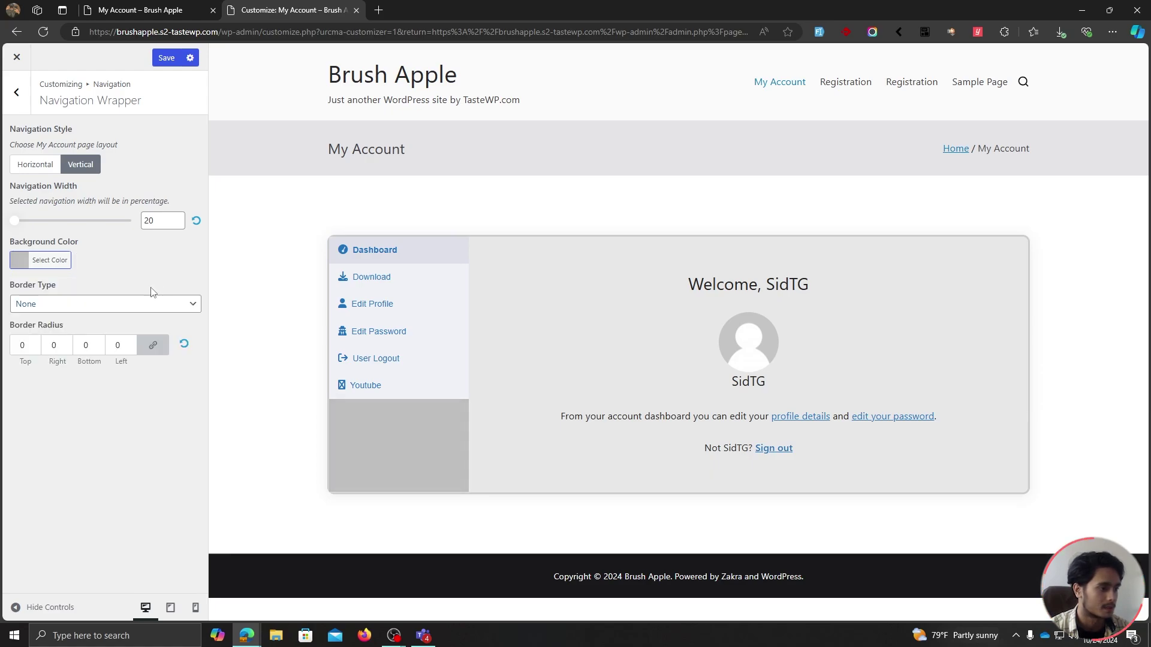
Set the navigation border type to None, save, and keep the Vertical style at 20% width.
left_click(110, 307)
left_click(58, 341)
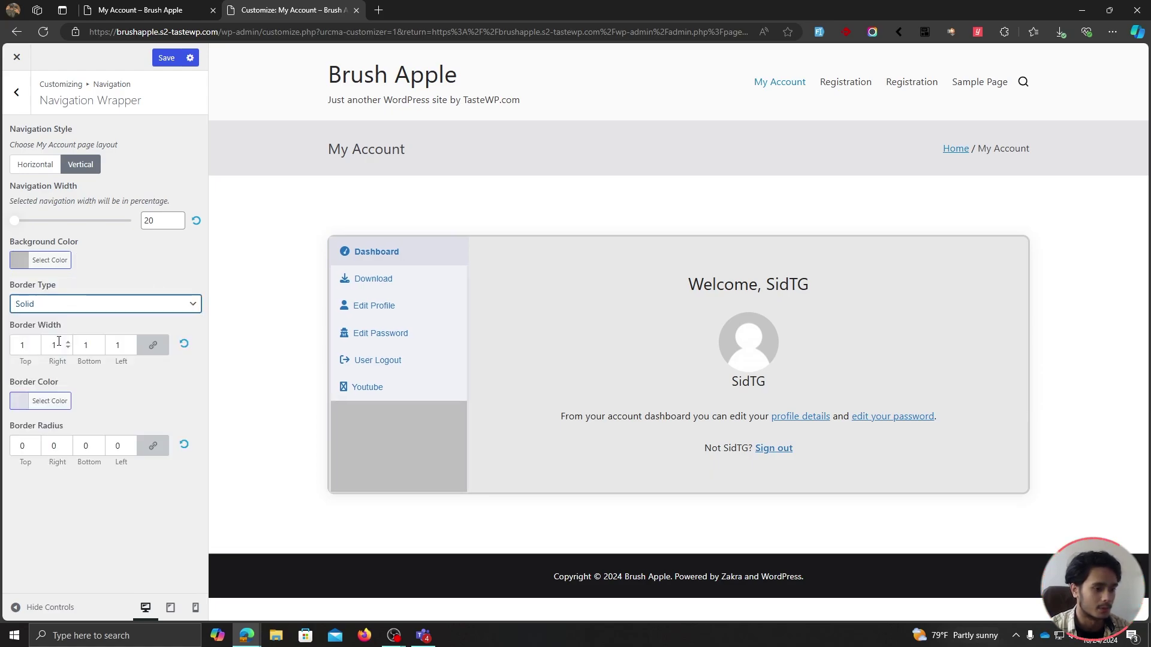
left_click(59, 308)
left_click(46, 324)
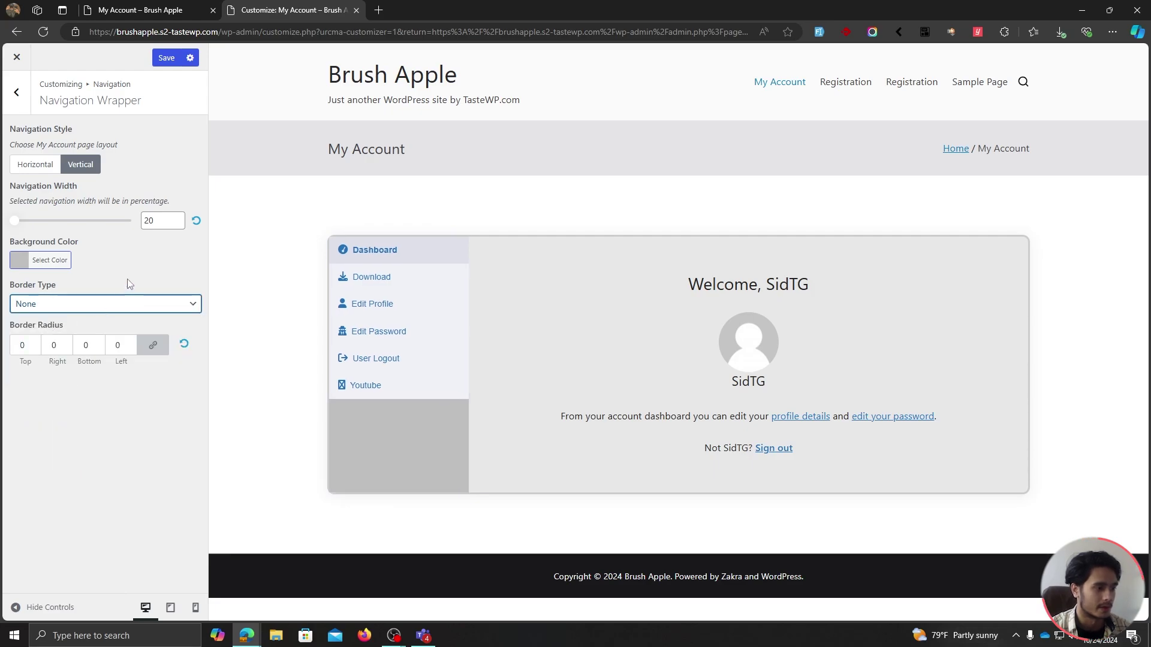
left_click(125, 345)
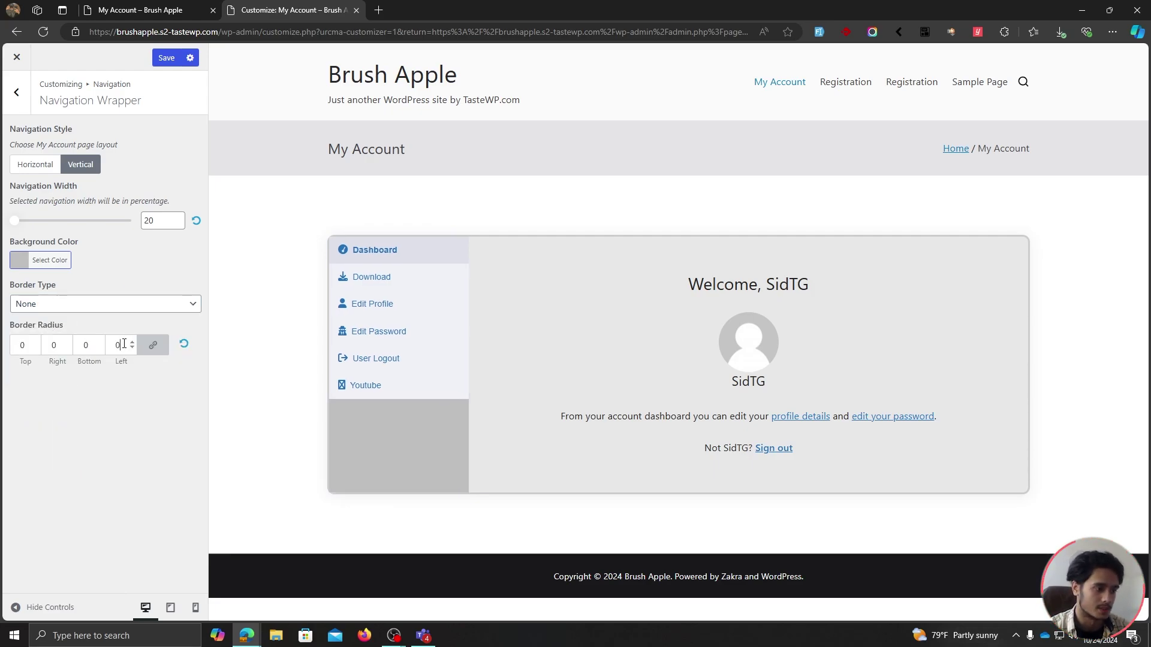
left_click(166, 57)
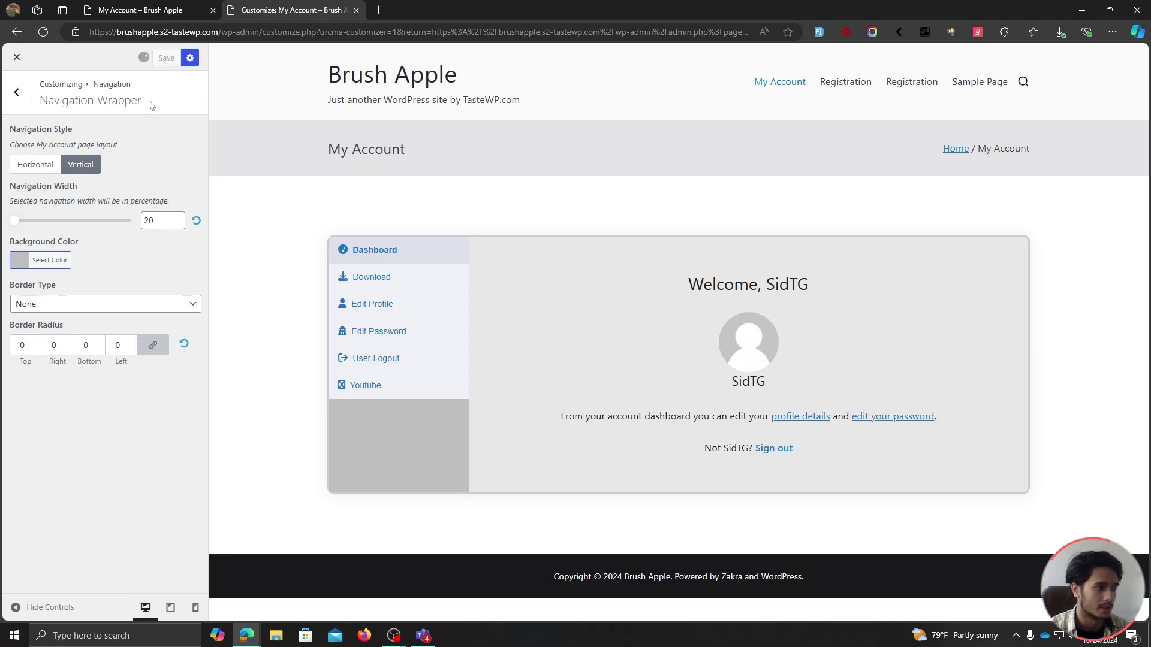
left_click(36, 165)
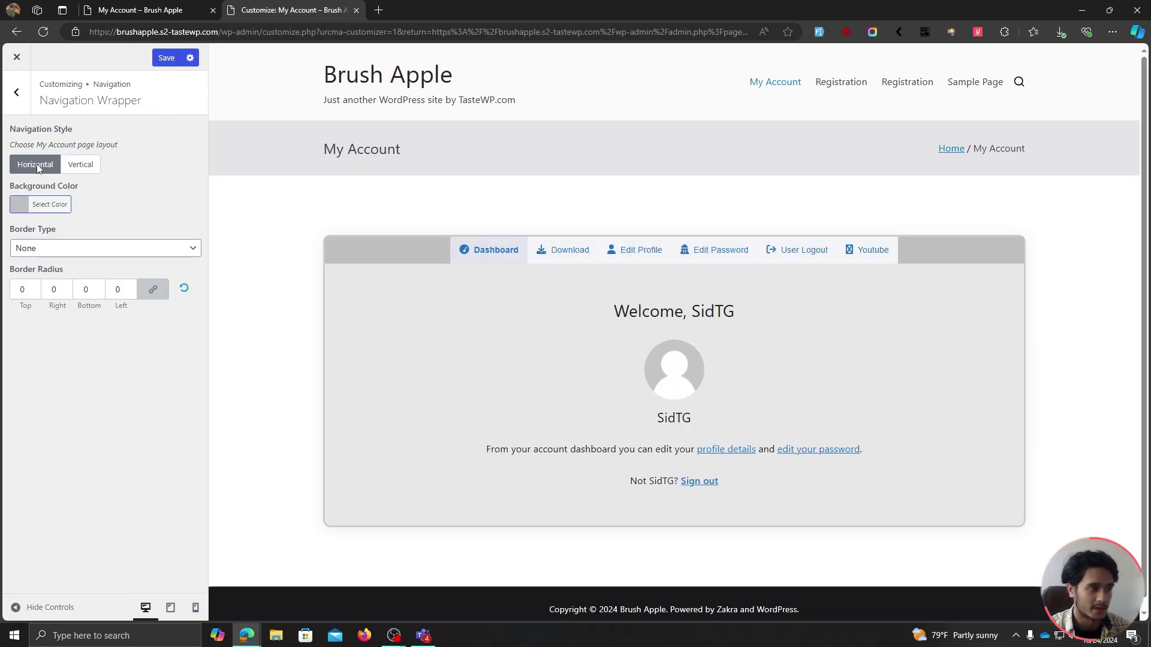
left_click(81, 166)
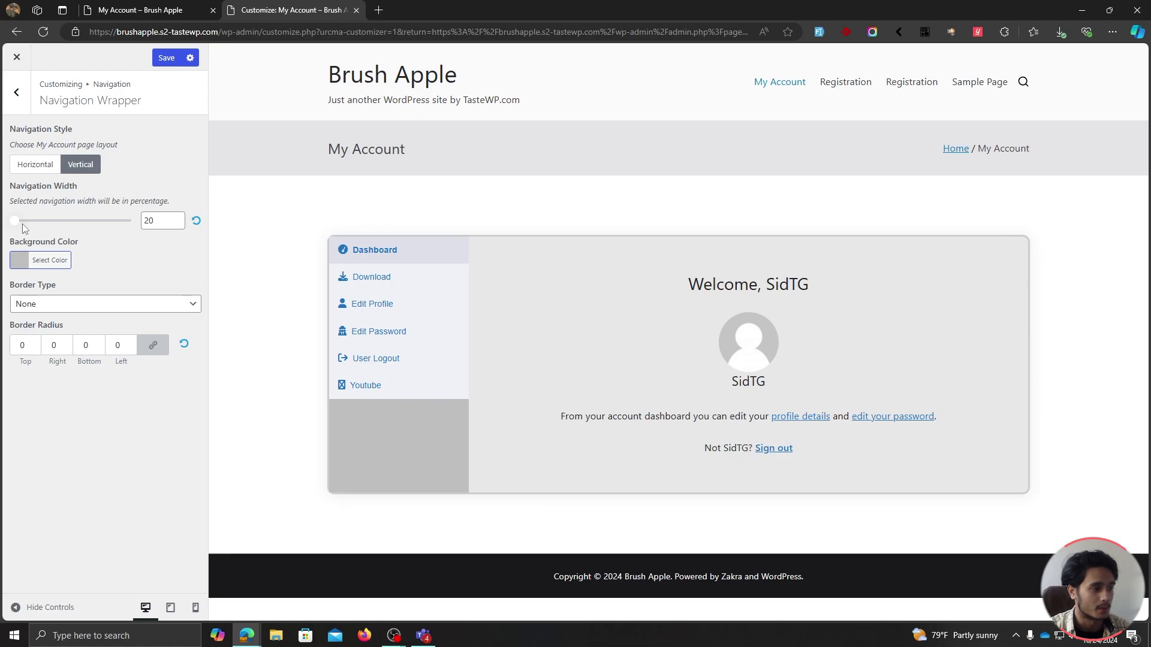
mouse_move(23, 225)
left_mouse_down()
mouse_move(36, 226)
mouse_move(13, 225)
left_mouse_up()
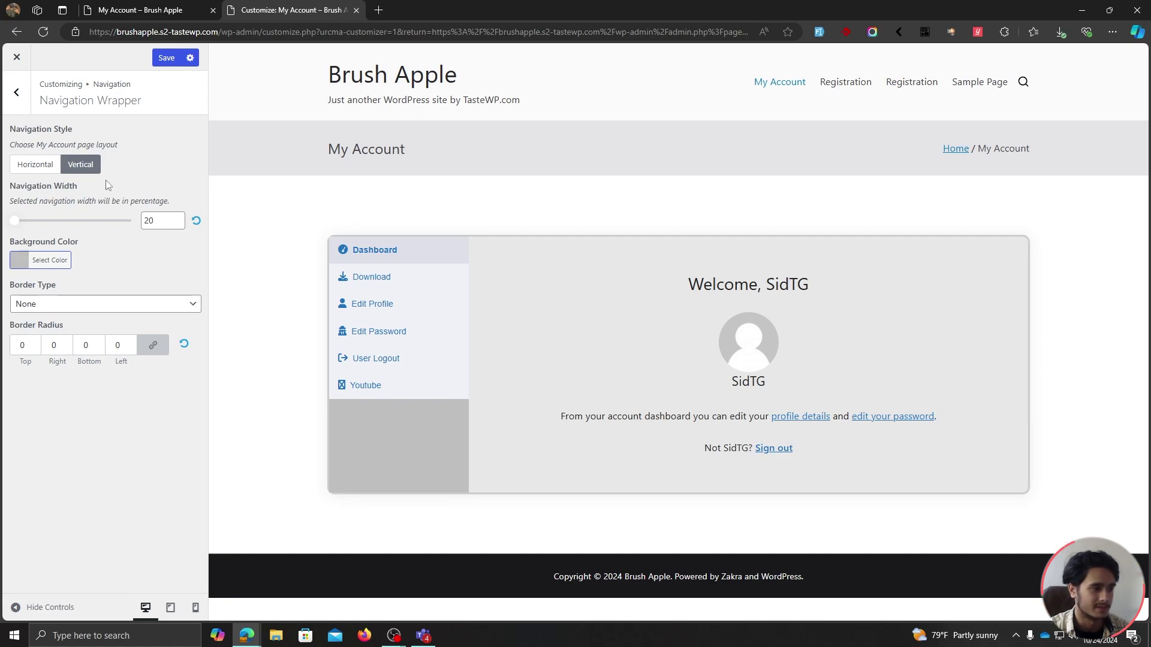
left_click(24, 109)
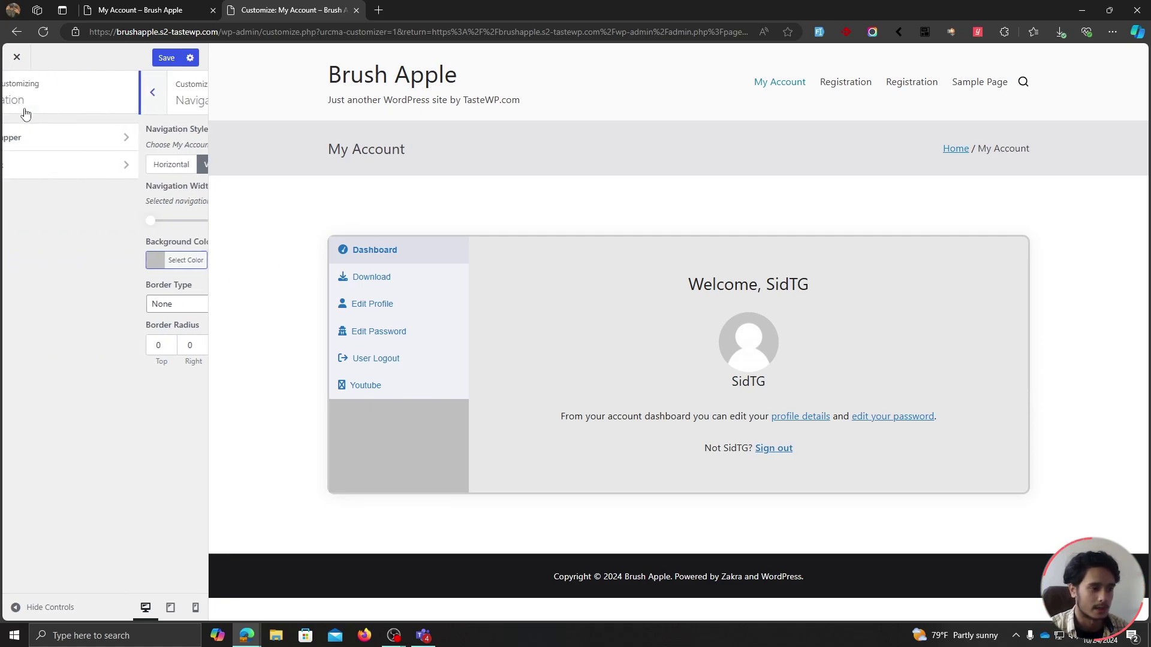
Give the navigation links a dark grey background and a darker grey hover background.
left_click(88, 169)
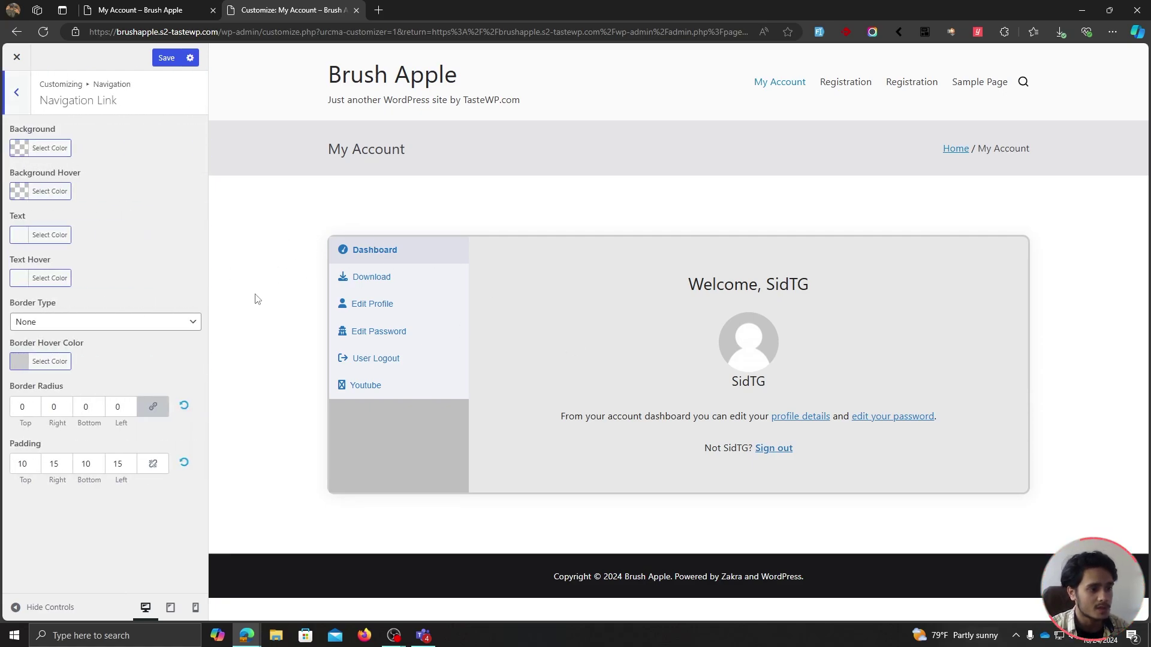
left_click(48, 149)
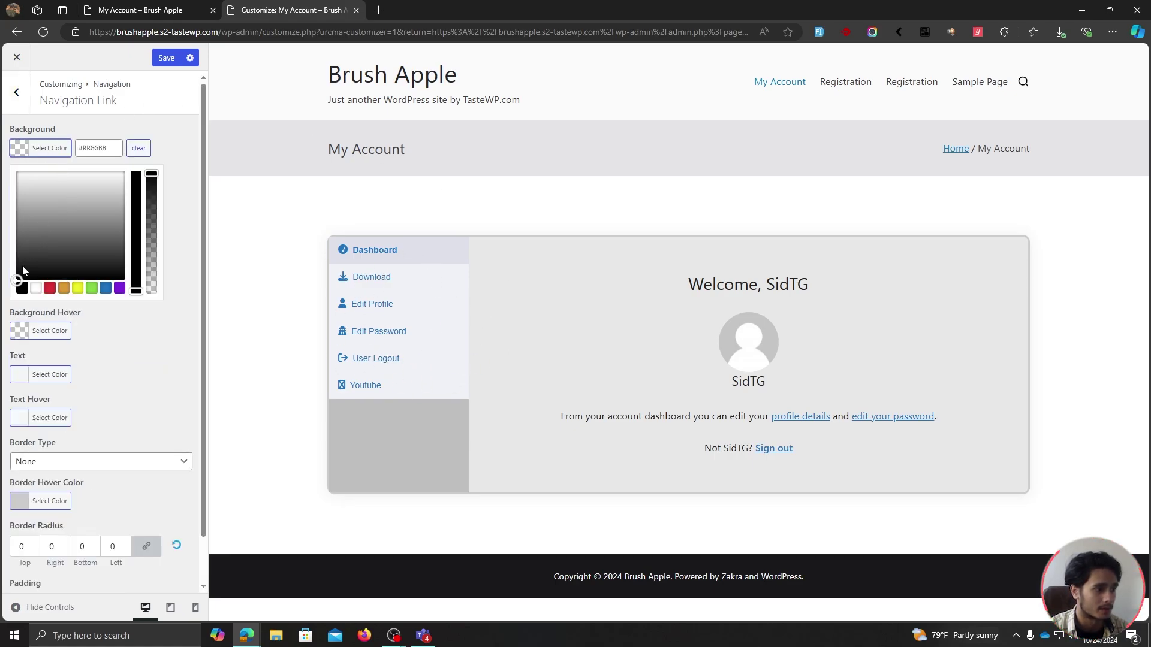
left_click_drag(24, 271, 17, 241)
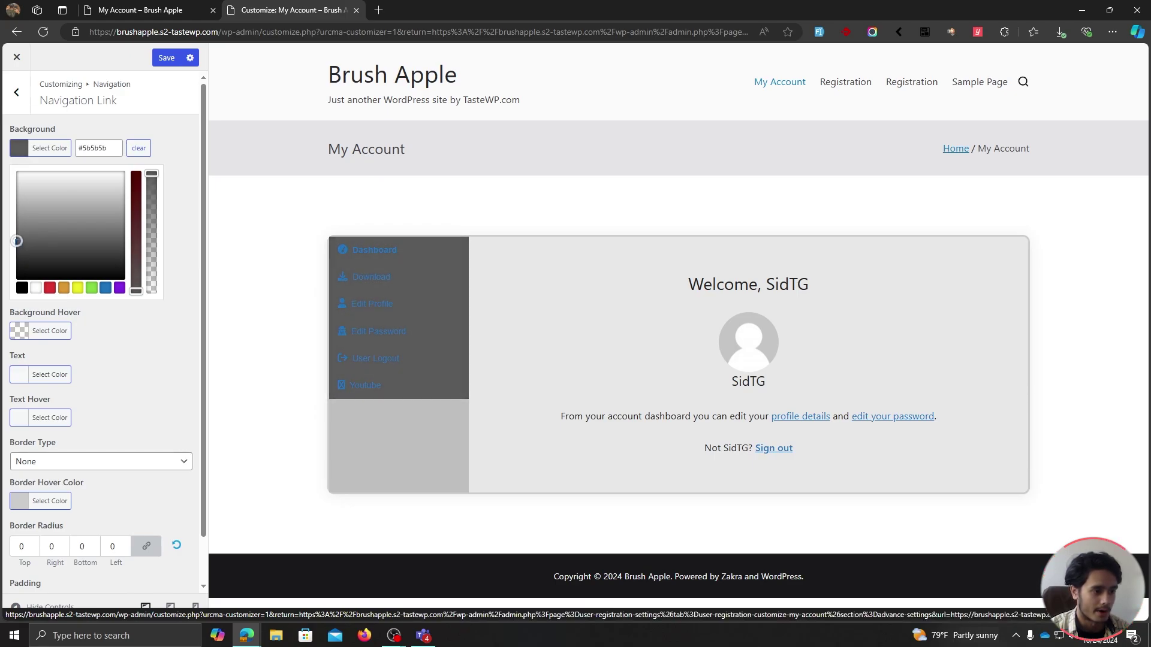
left_click(182, 208)
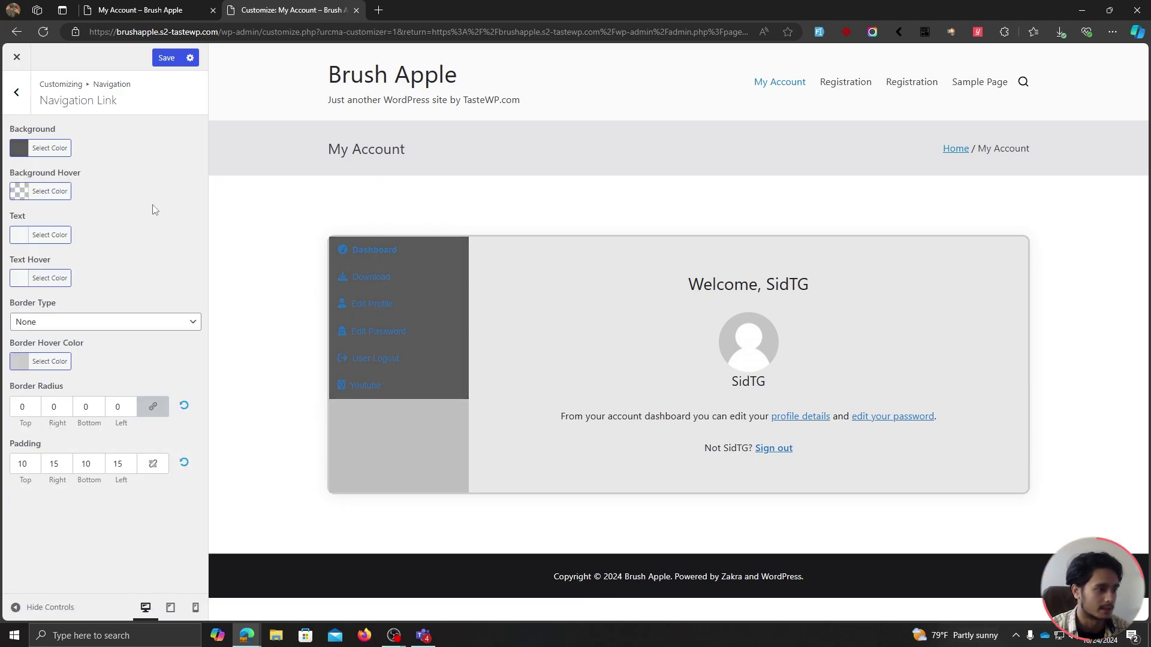
left_click(51, 192)
left_click_drag(21, 306, 9, 255)
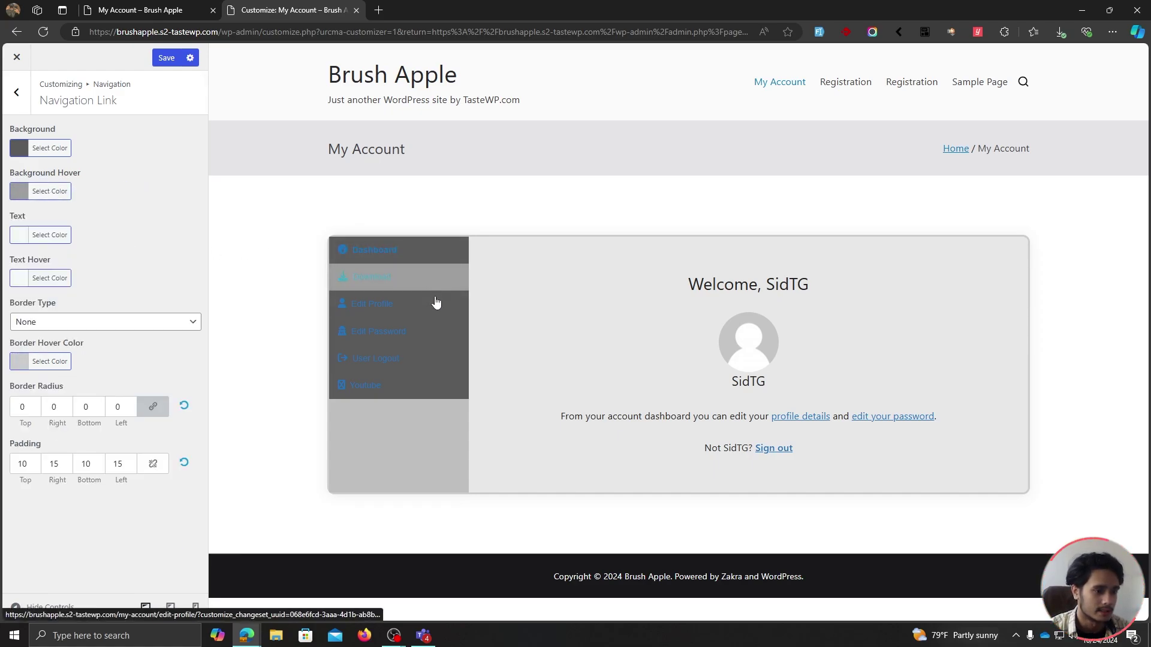
left_click(41, 192)
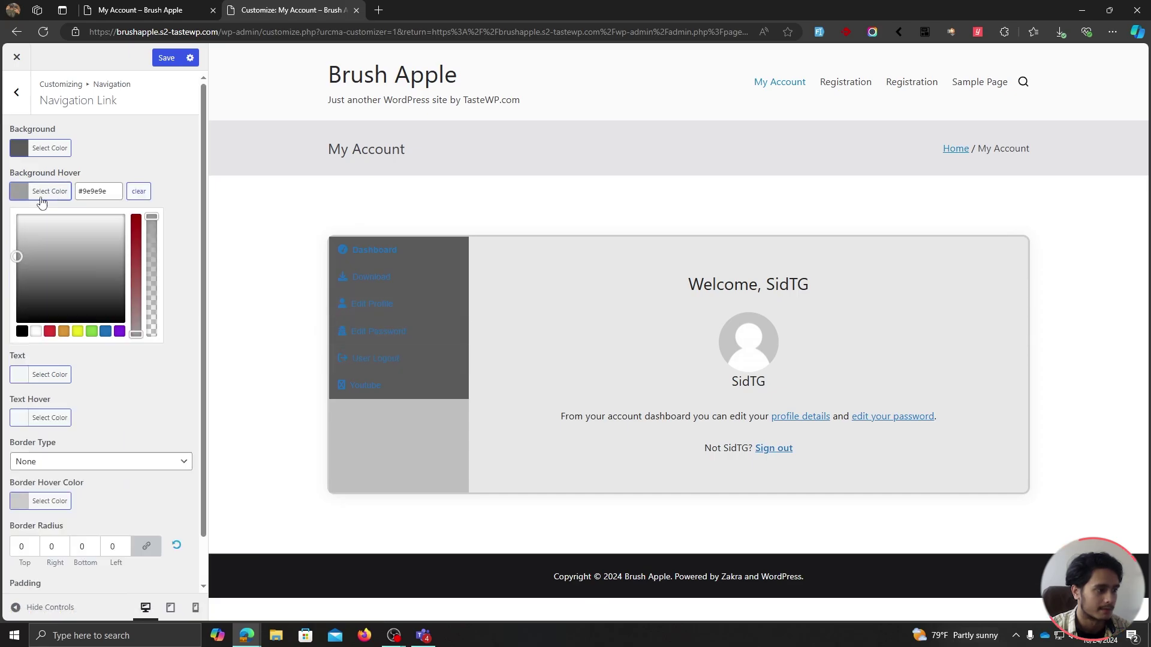
left_click_drag(24, 256, 21, 299)
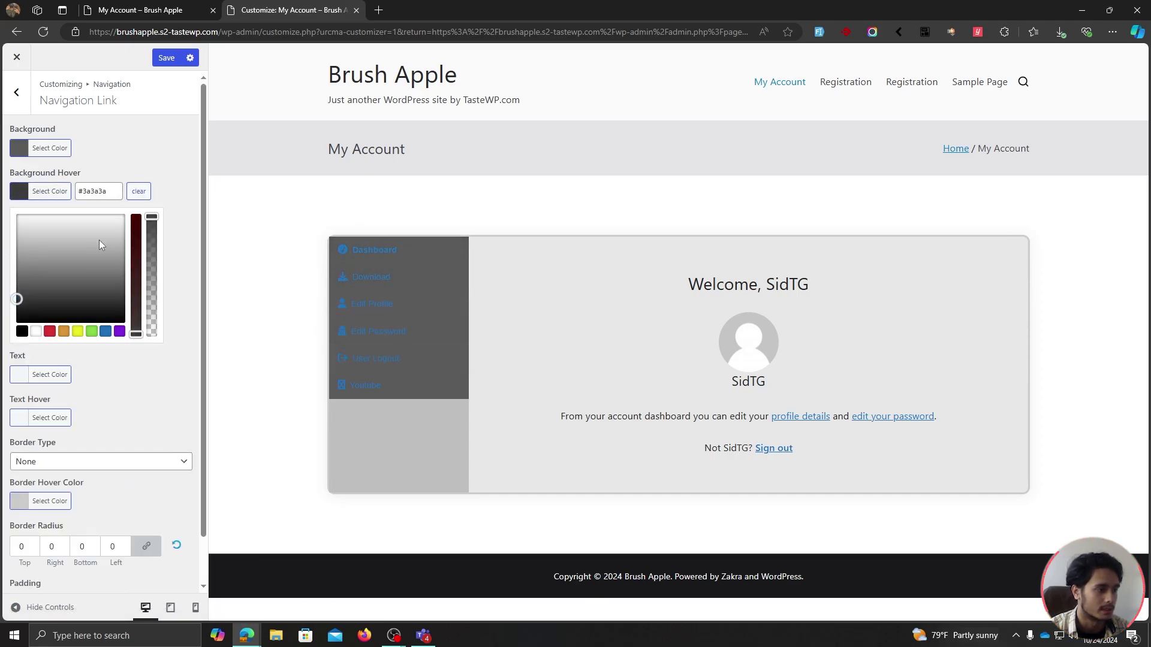
left_click(193, 233)
Make the link text white with light grey hover text, and save.
left_click(46, 234)
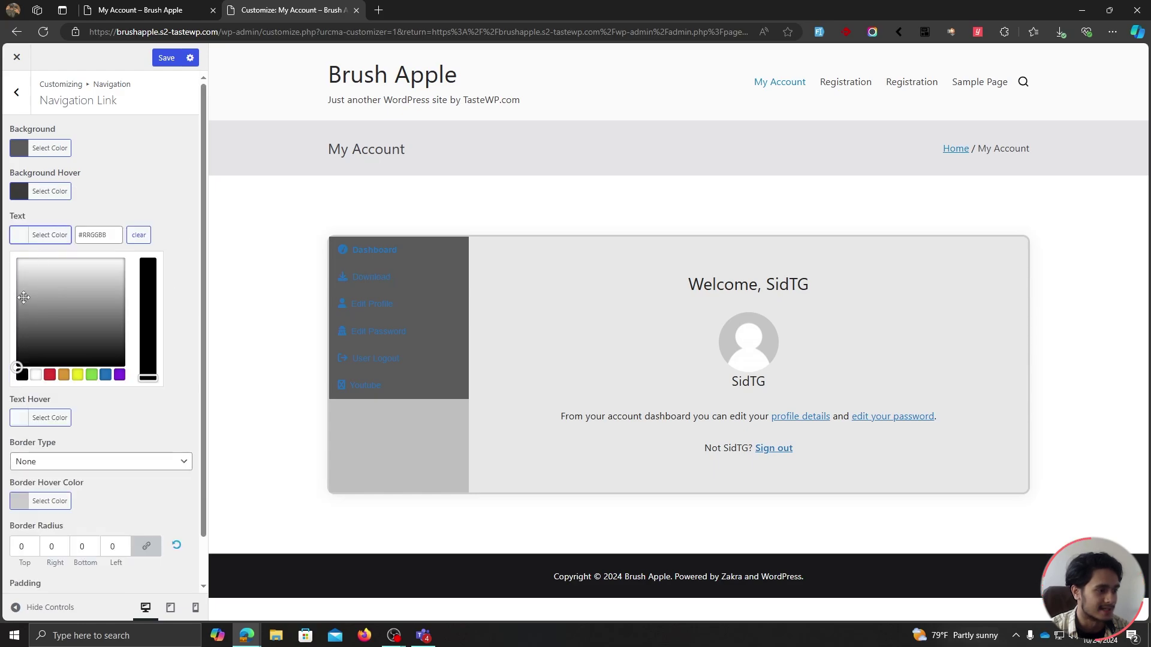
left_click(191, 194)
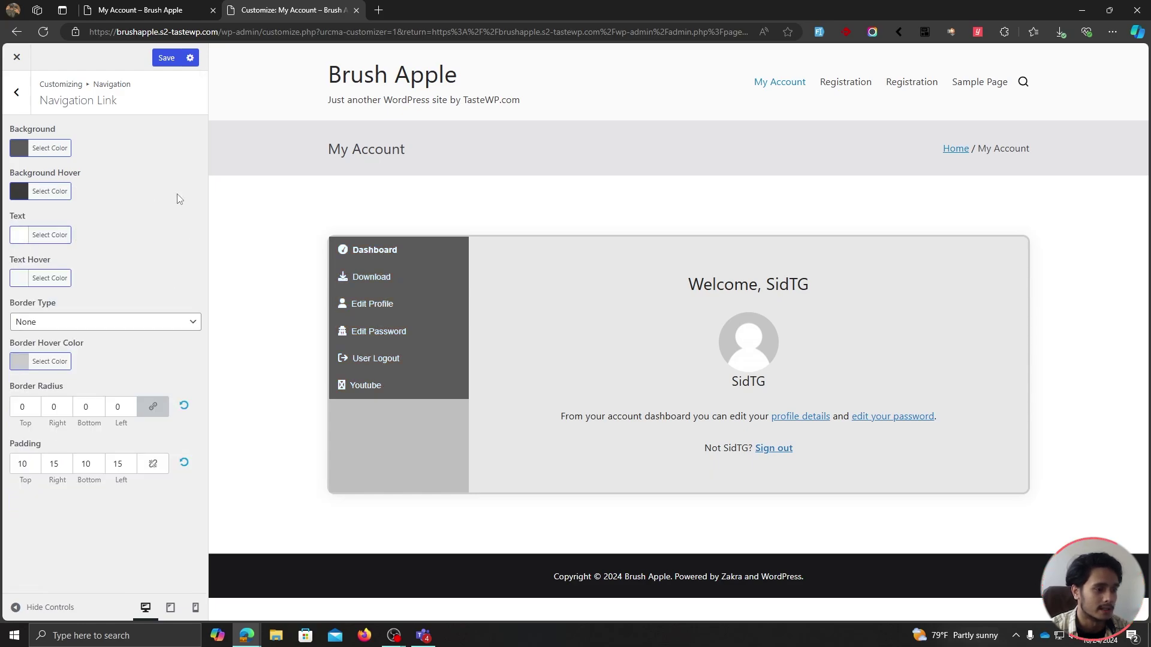
left_click(63, 280)
left_click_drag(18, 324, 16, 319)
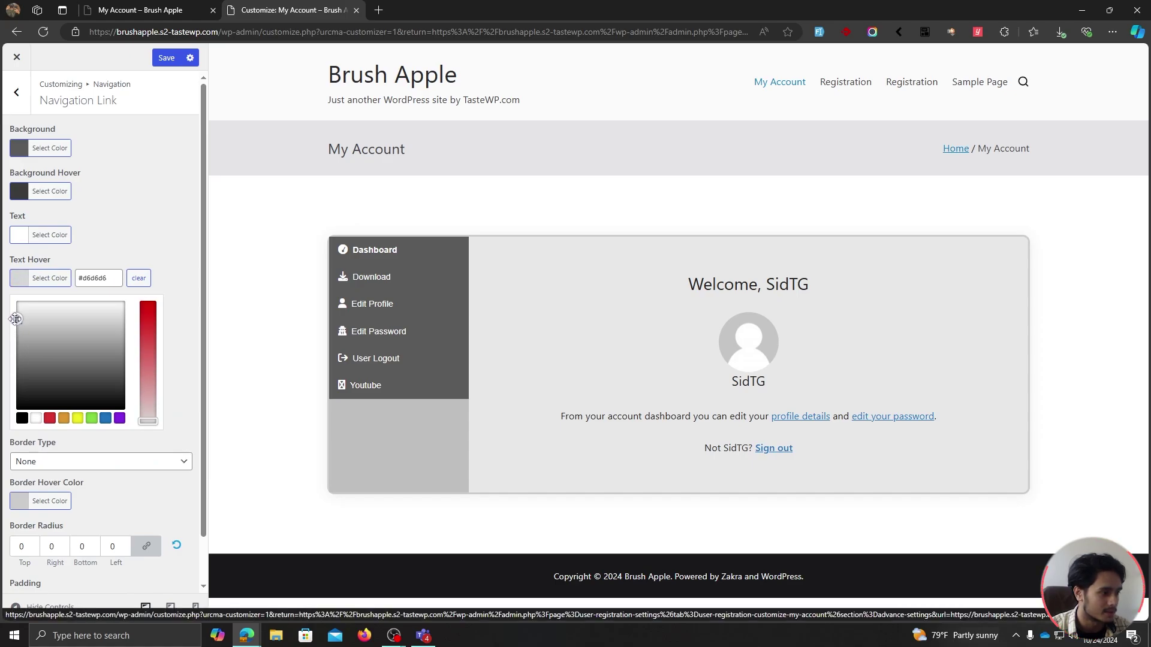
left_click(150, 251)
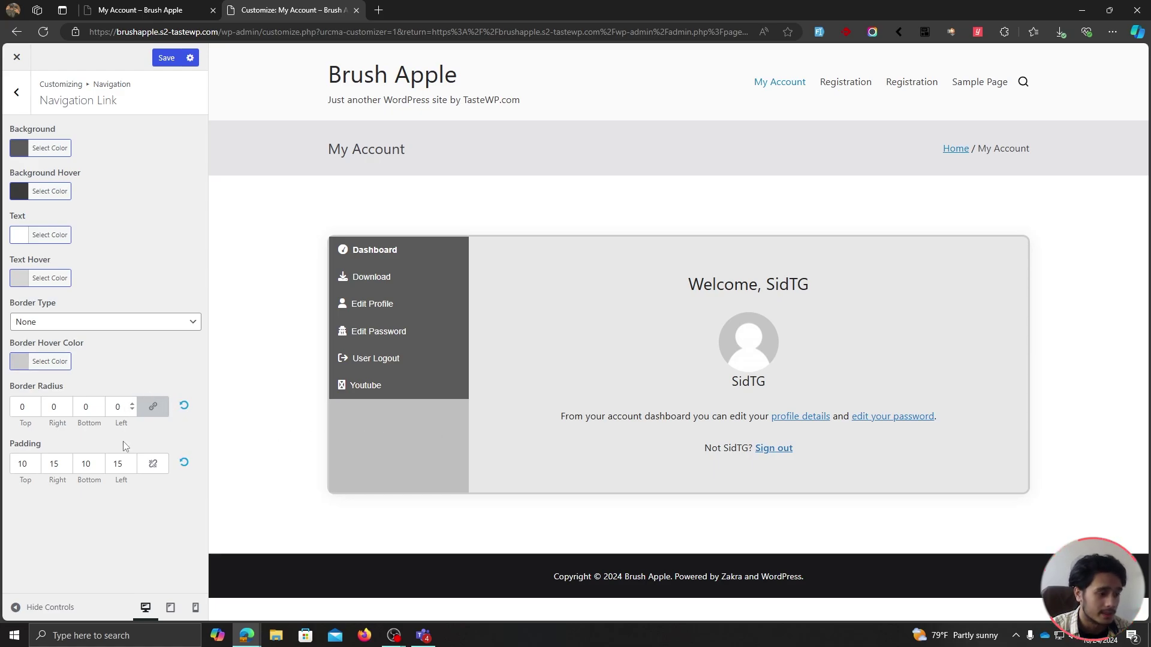
left_click(168, 58)
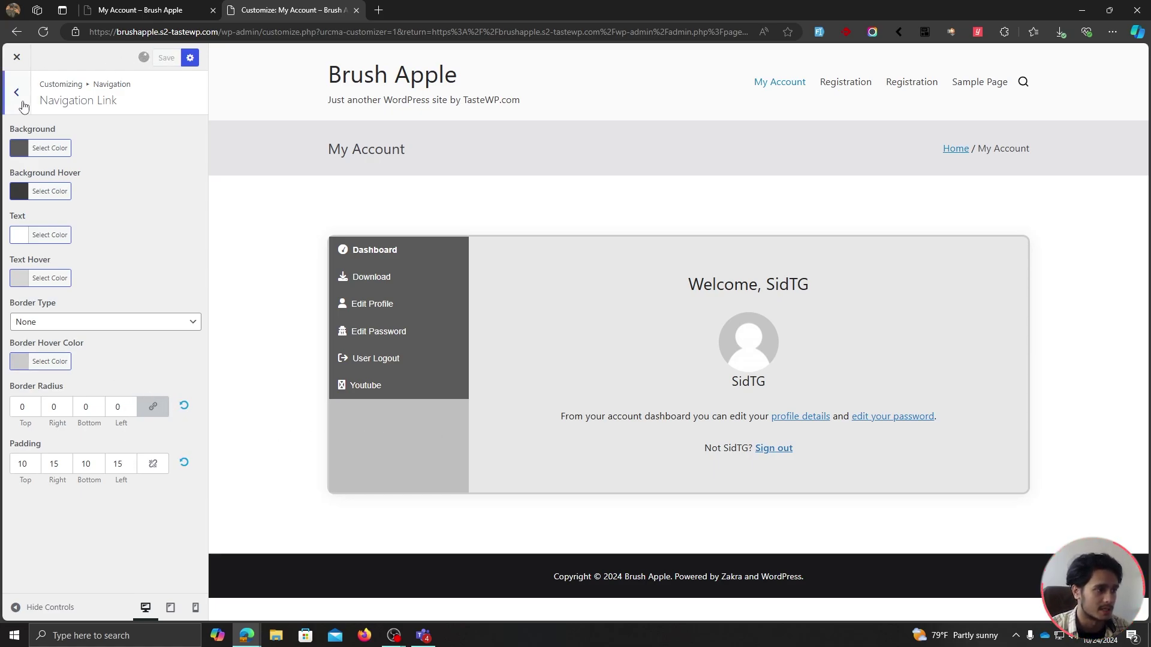
left_click(24, 105)
Set Forms > Field Labels to font size 14 and near-black #0f0f0f, then save.
left_click(23, 103)
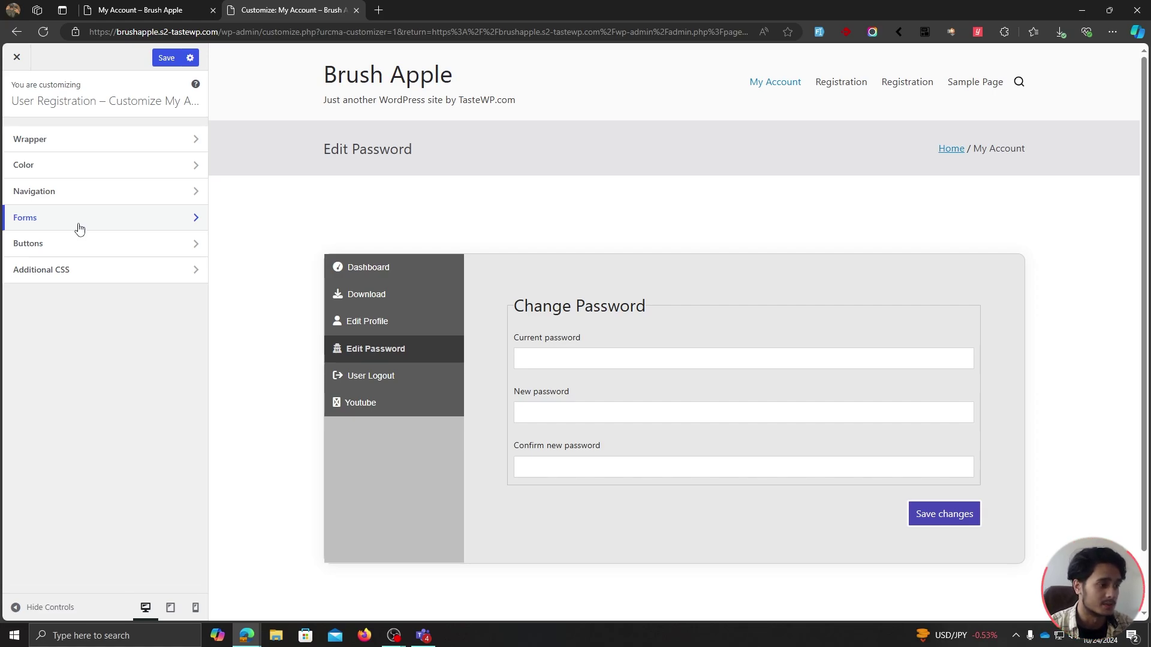
left_click(79, 229)
left_click(60, 141)
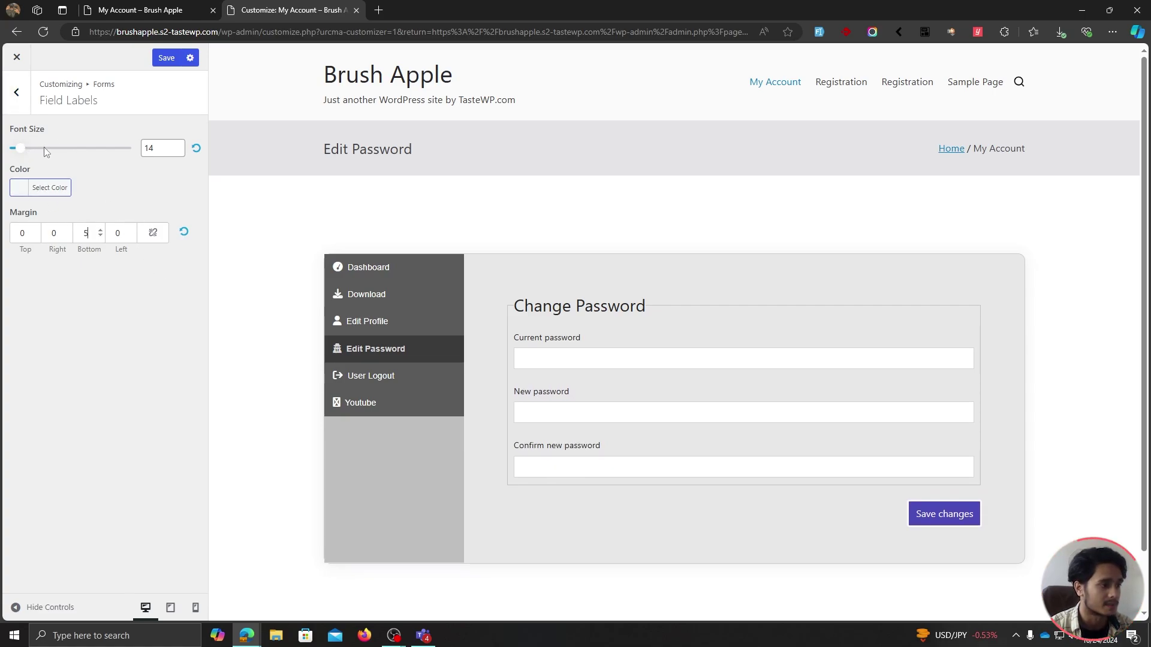
double_click(153, 148)
type("15")
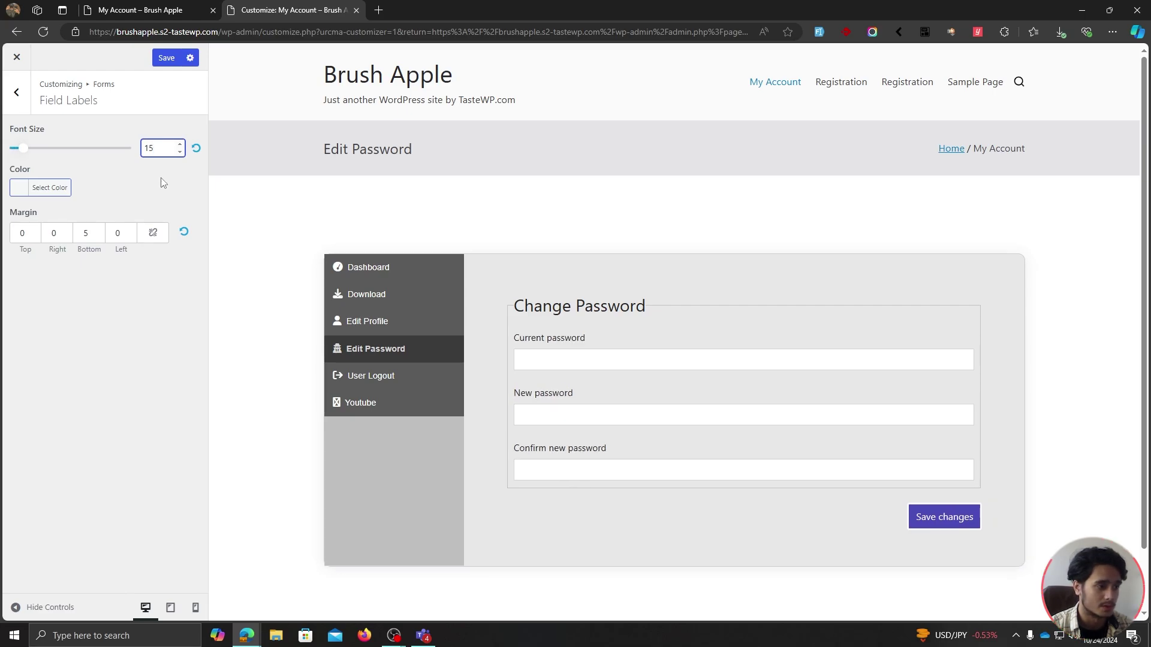
key("BackSpace")
type("4")
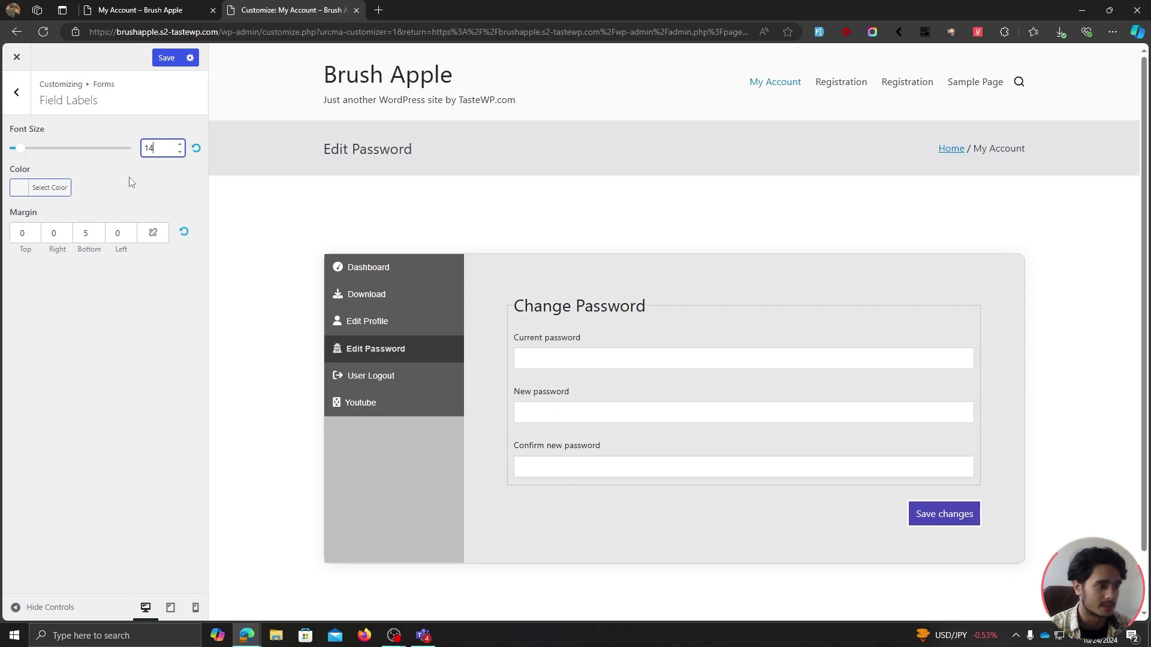
left_click(62, 189)
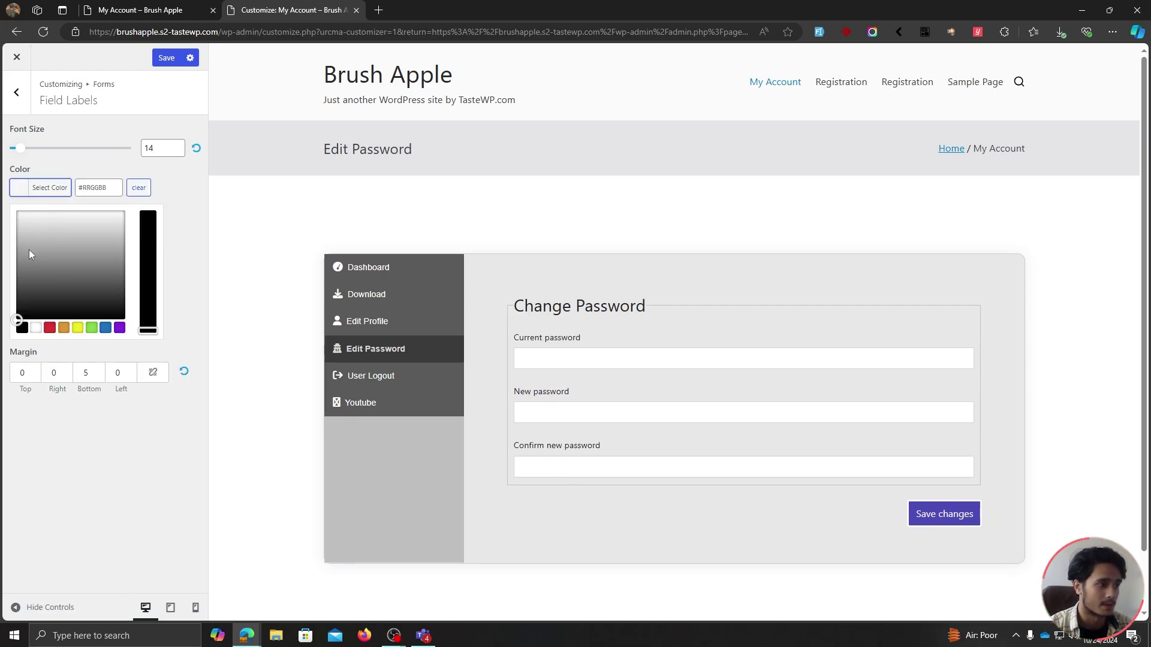
left_click_drag(19, 237, 7, 320)
left_click(6, 324)
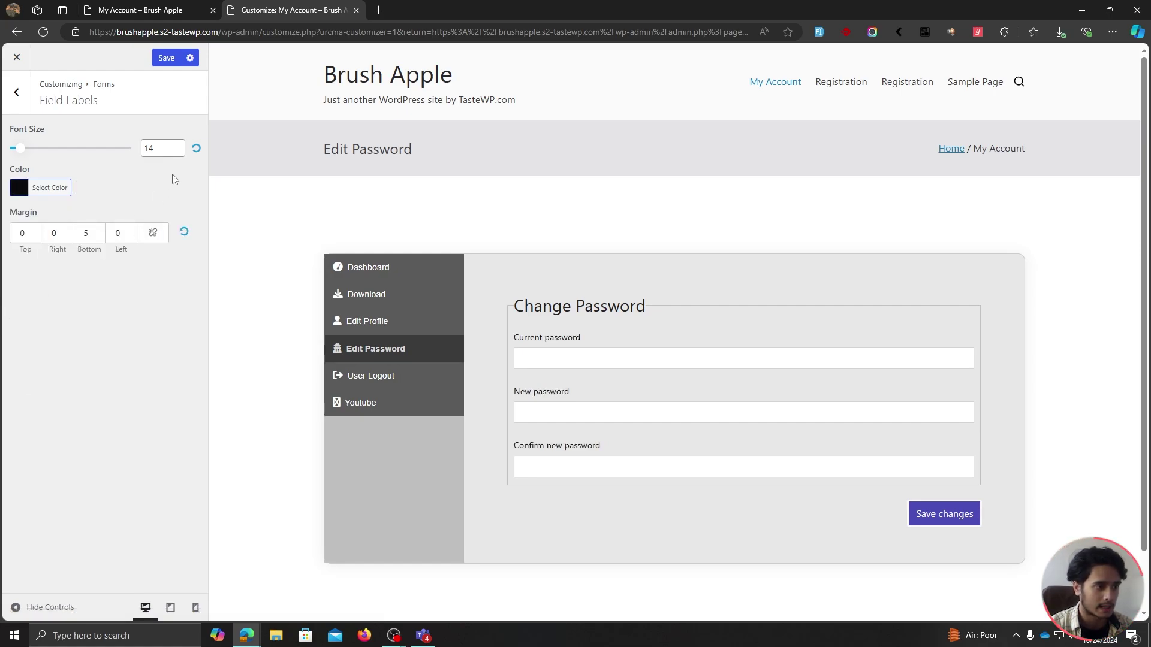
left_click(168, 58)
left_click(24, 108)
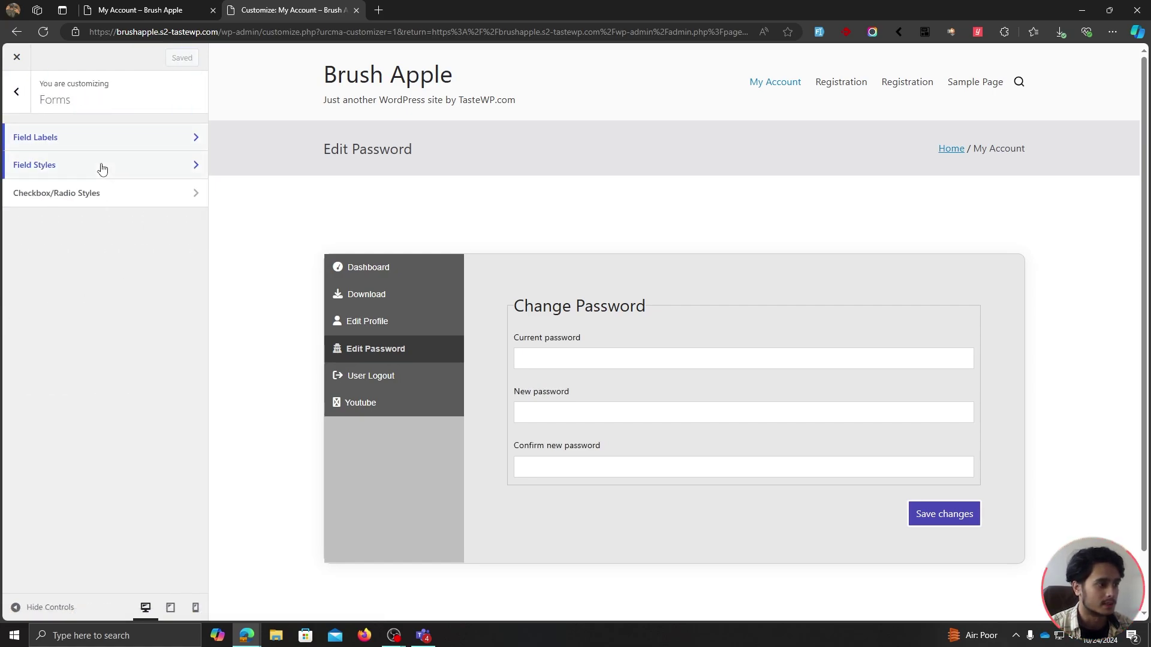
Review Field Styles and Checkbox/Radio Styles without changes, returning to the main section list.
left_click(103, 166)
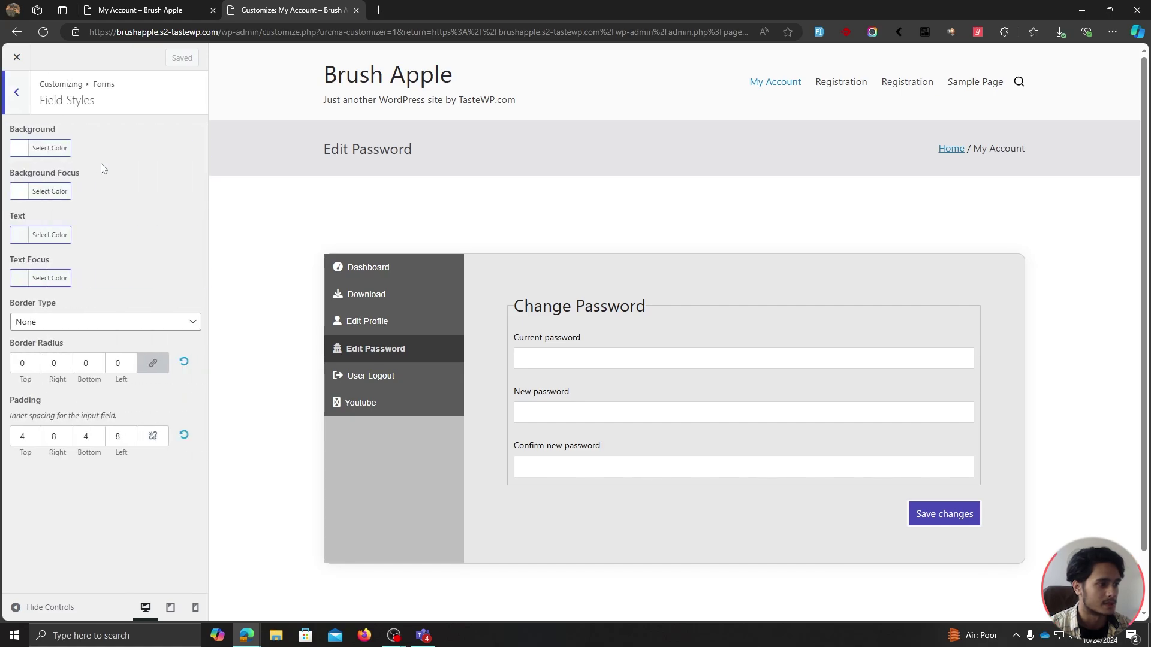
left_click(44, 148)
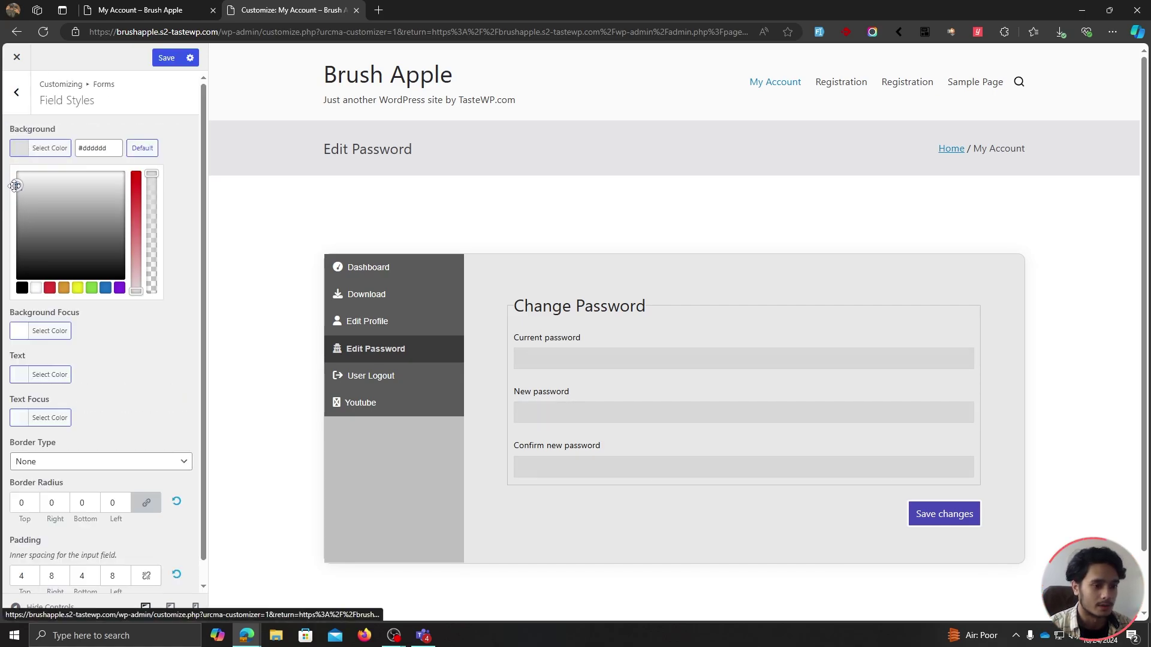
left_click(123, 136)
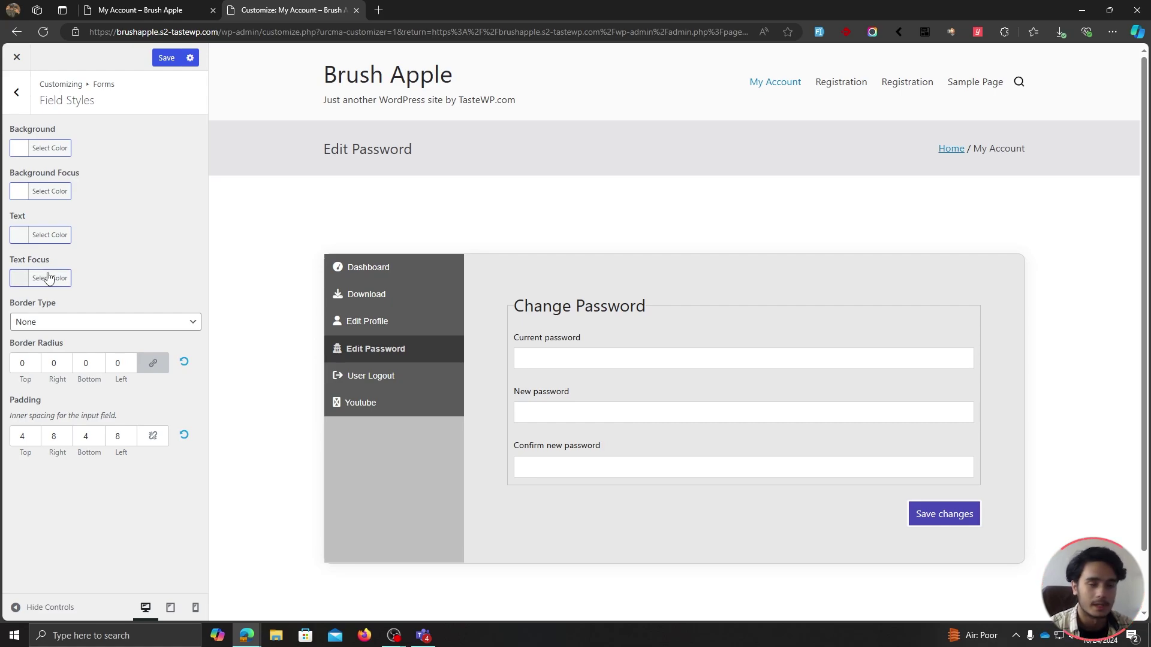
left_click(17, 91)
left_click(91, 199)
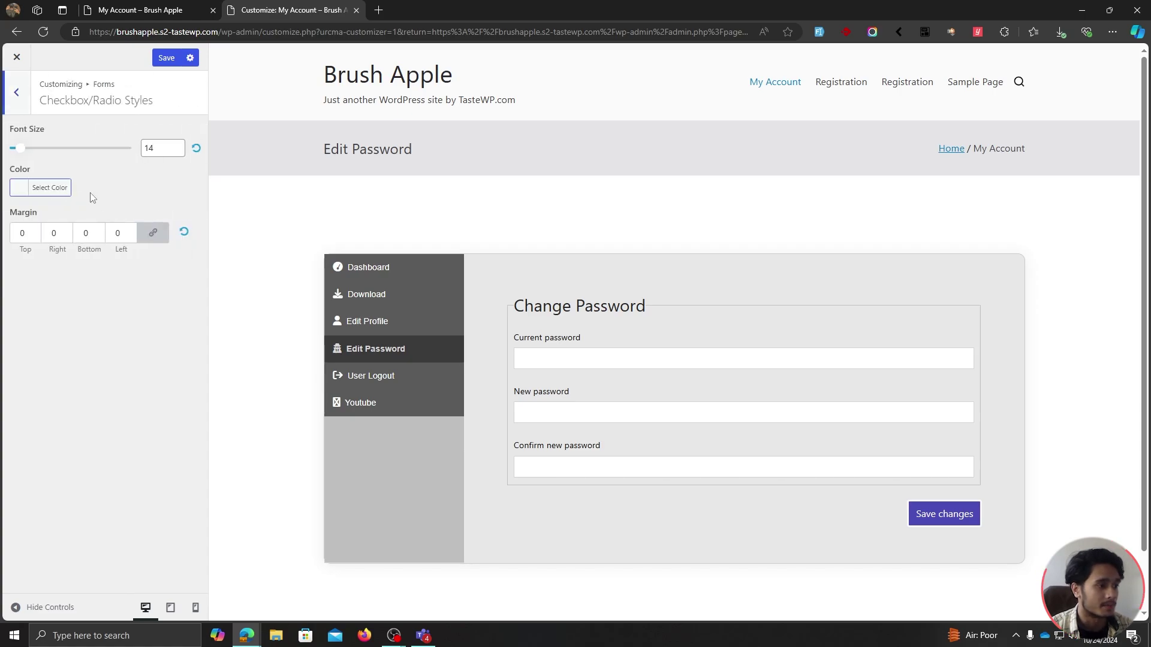
left_click(26, 97)
left_click(27, 97)
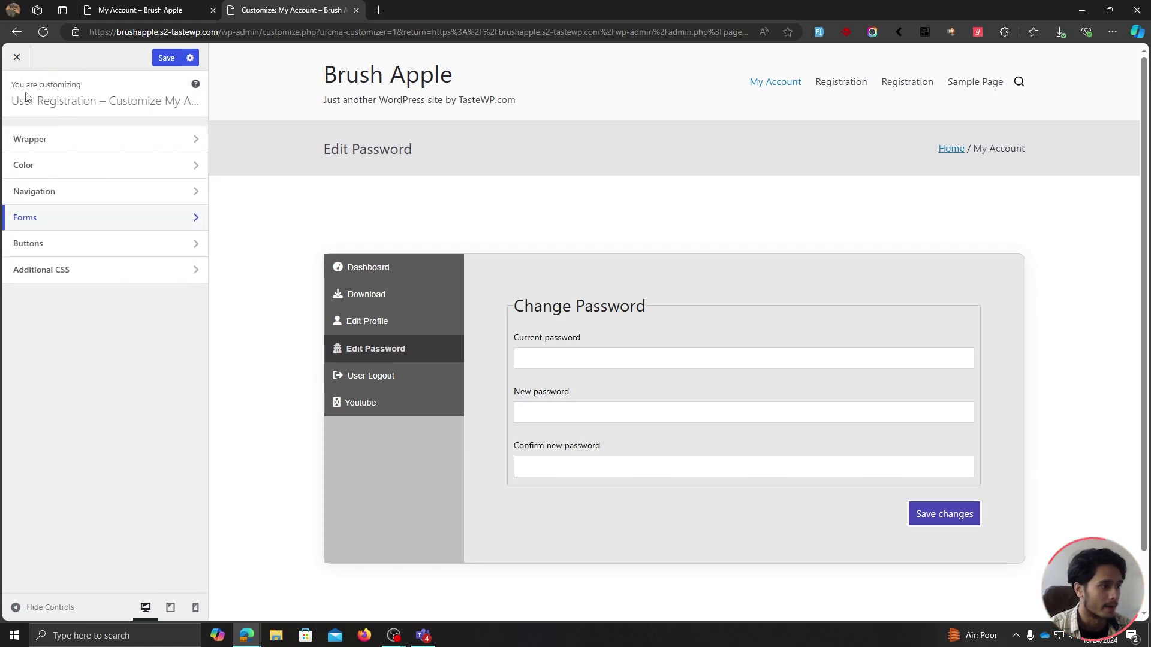
Give the My Account buttons a #222222 background colour.
left_click(141, 250)
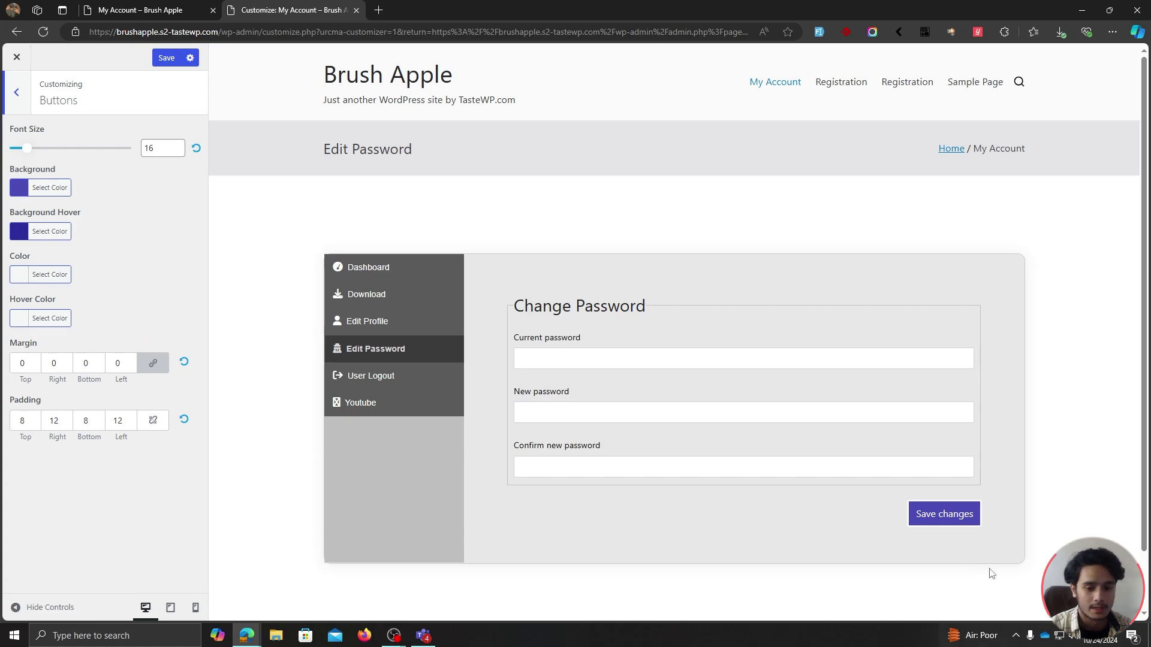
left_click(40, 191)
left_click(22, 328)
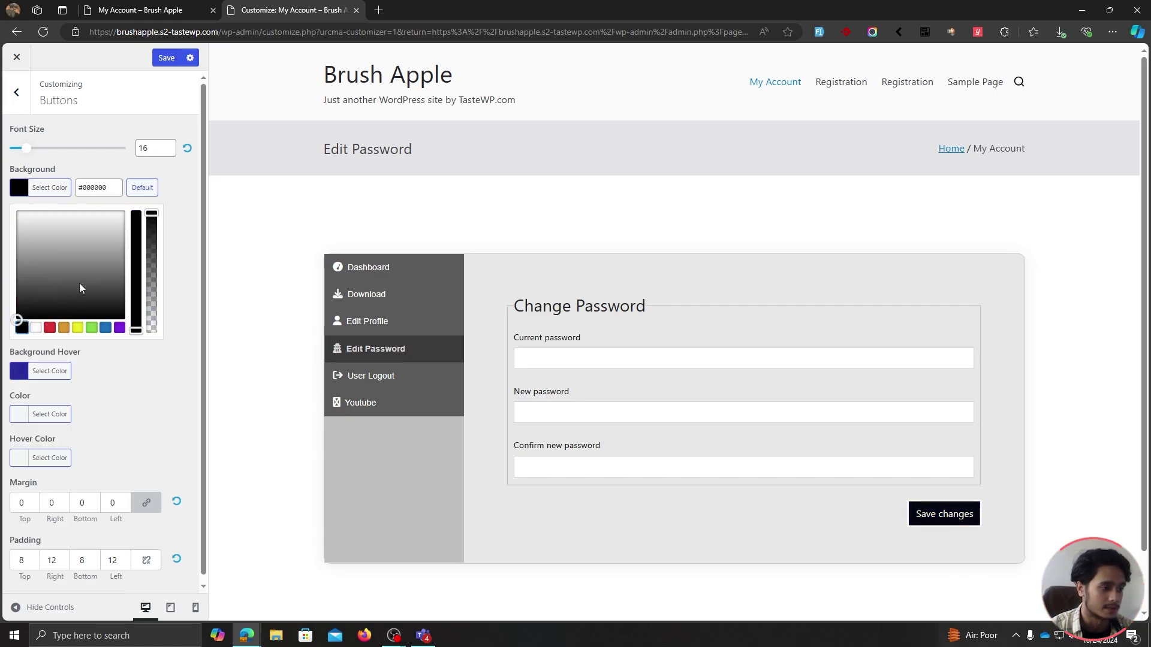
double_click(99, 188)
type("222222")
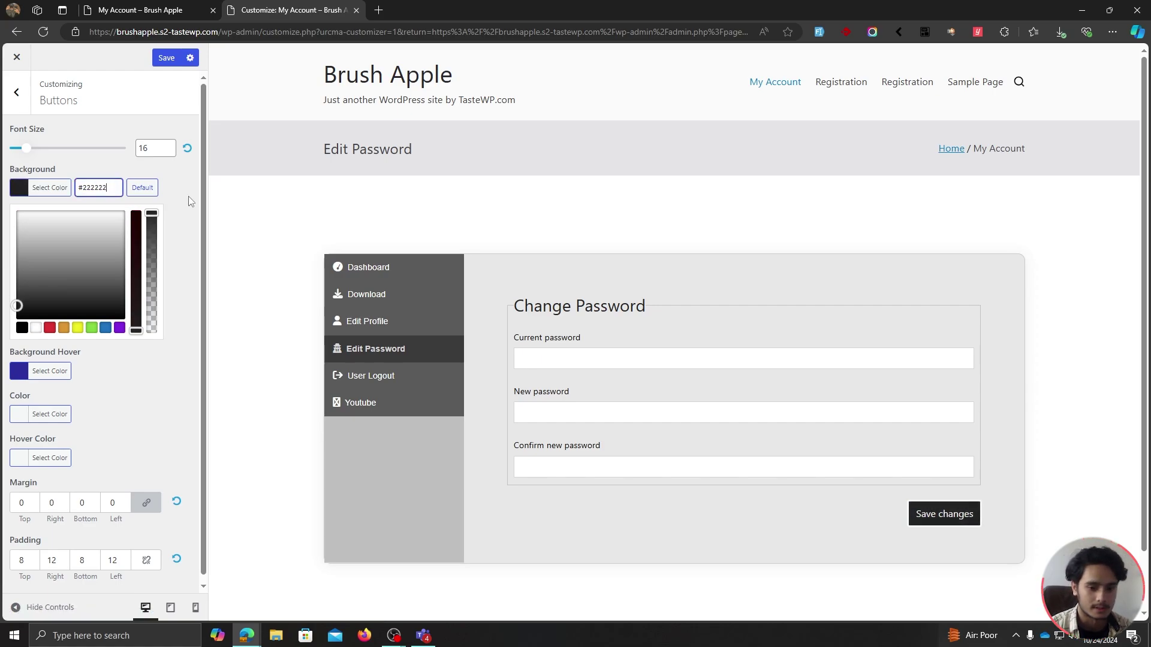
key("Return")
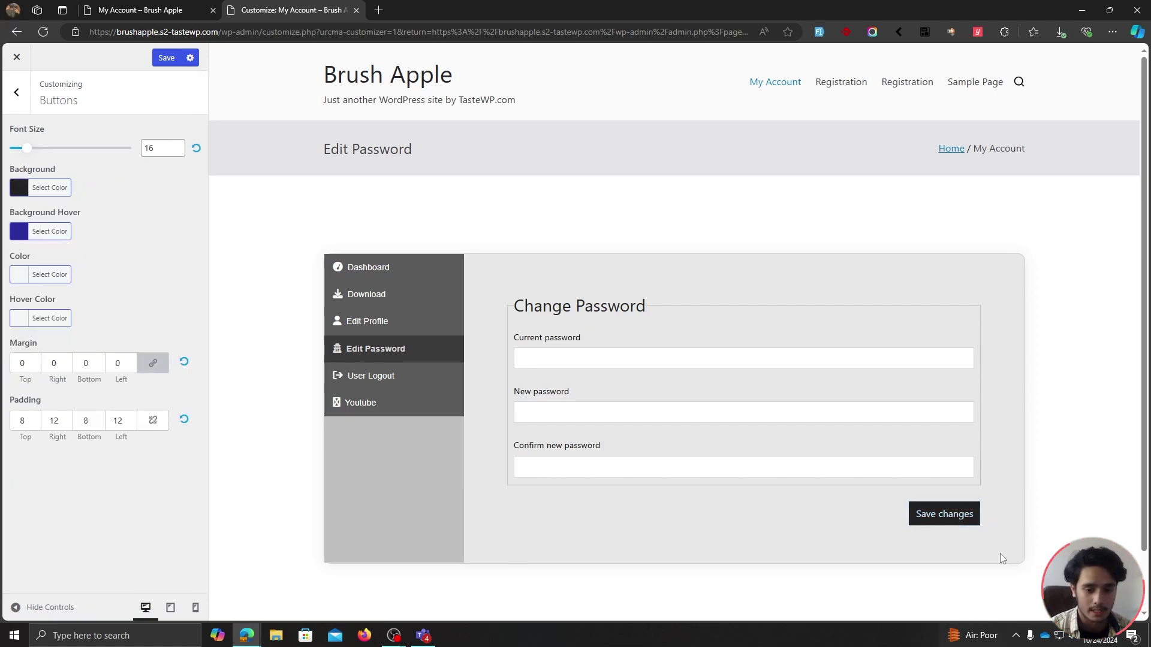
Set the button hover background to grey and the button text colour to white (#ffffff).
left_click(59, 232)
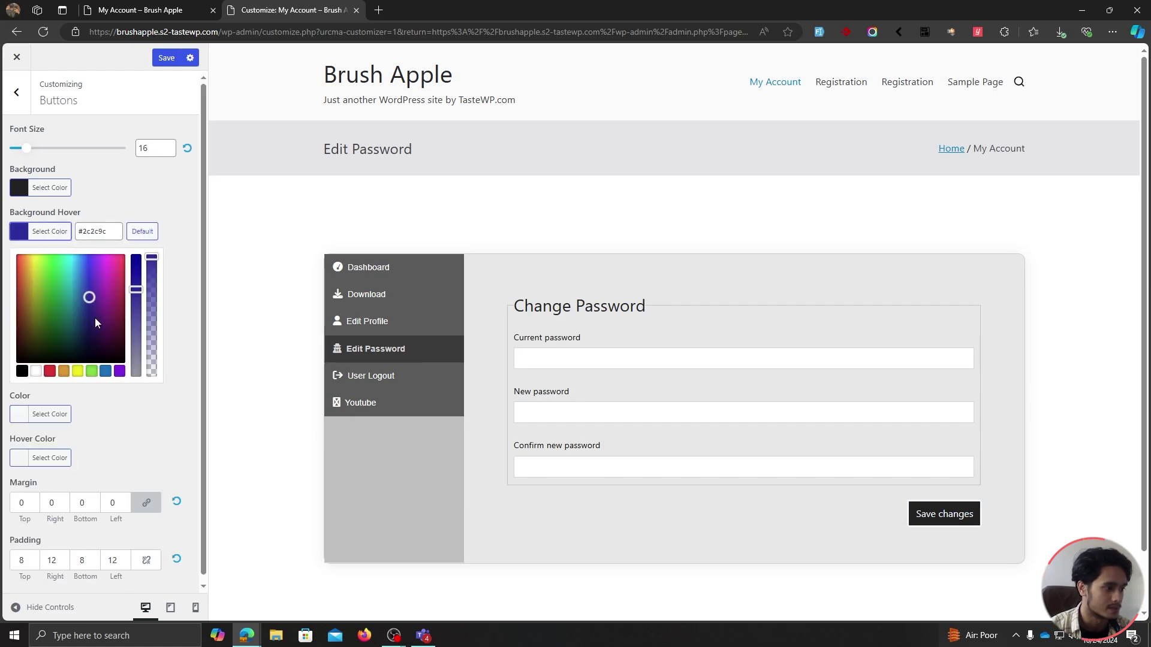
left_click(21, 371)
left_click_drag(26, 326, 18, 311)
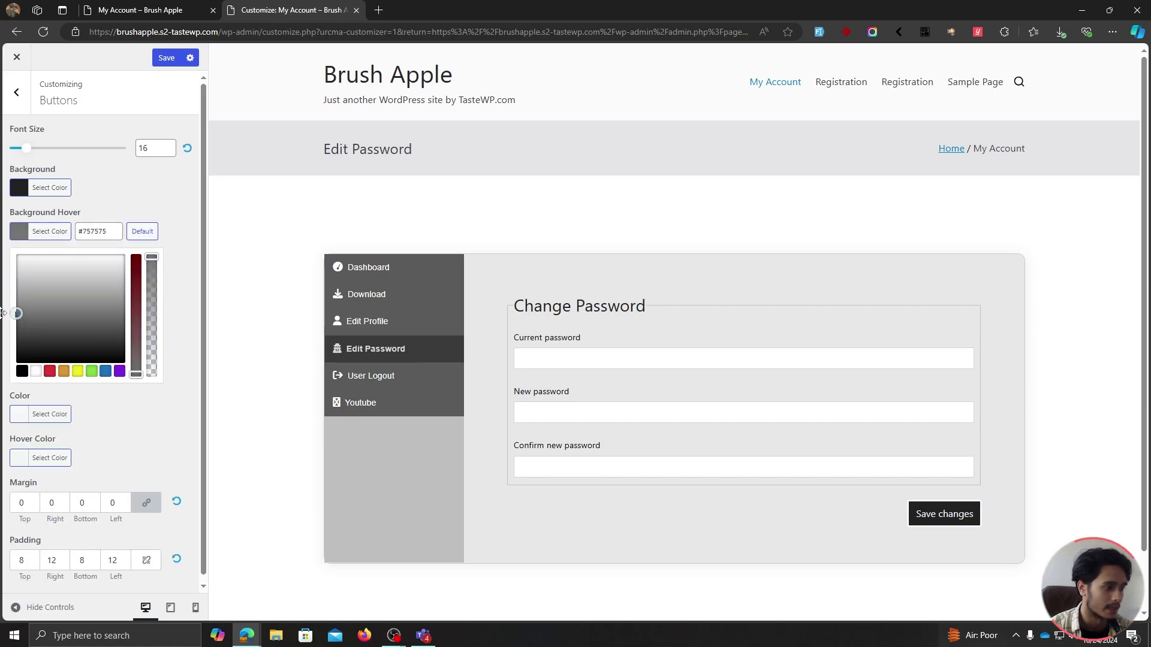
left_click(156, 174)
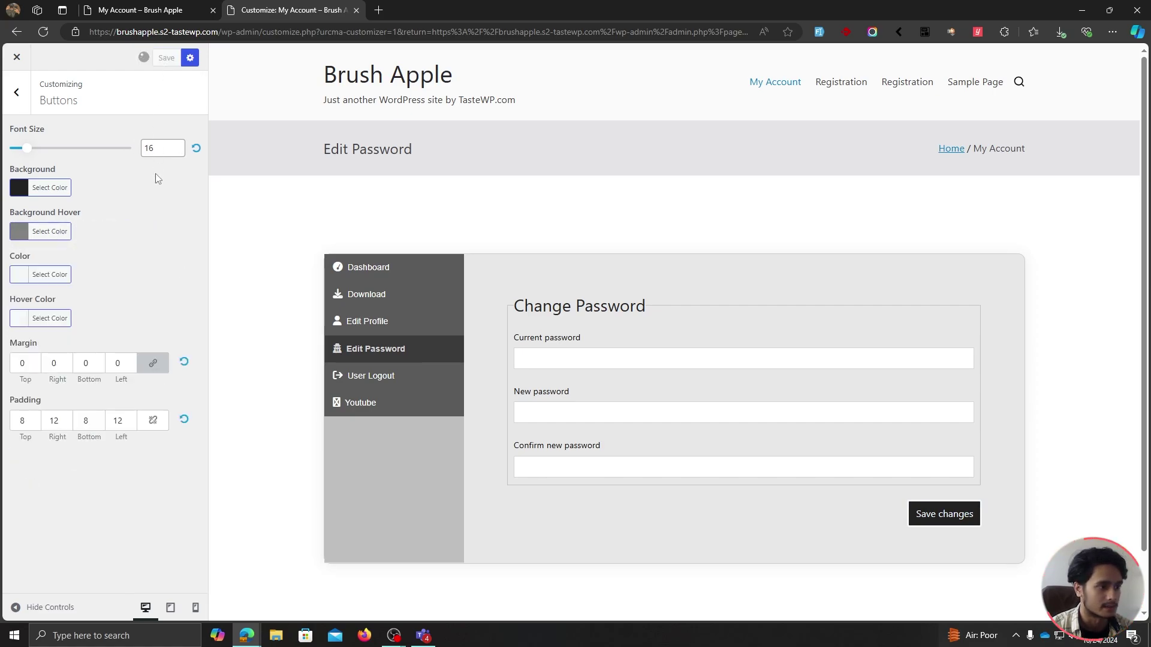
left_click(60, 274)
left_click(44, 328)
left_click_drag(44, 327, 13, 290)
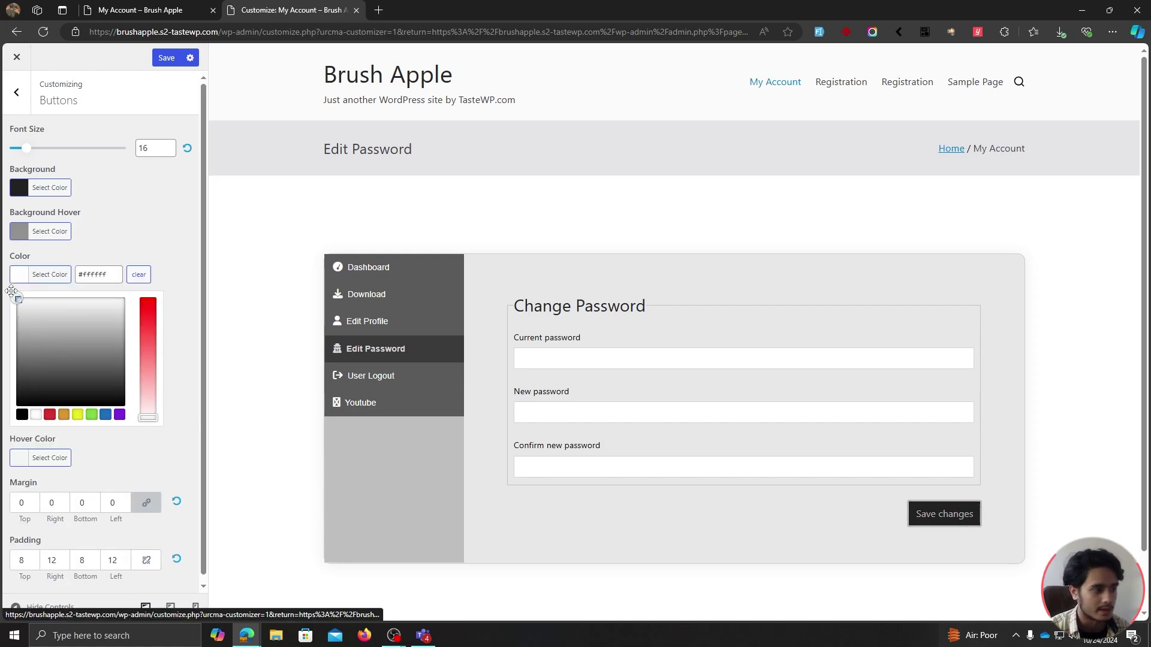
left_click(7, 291)
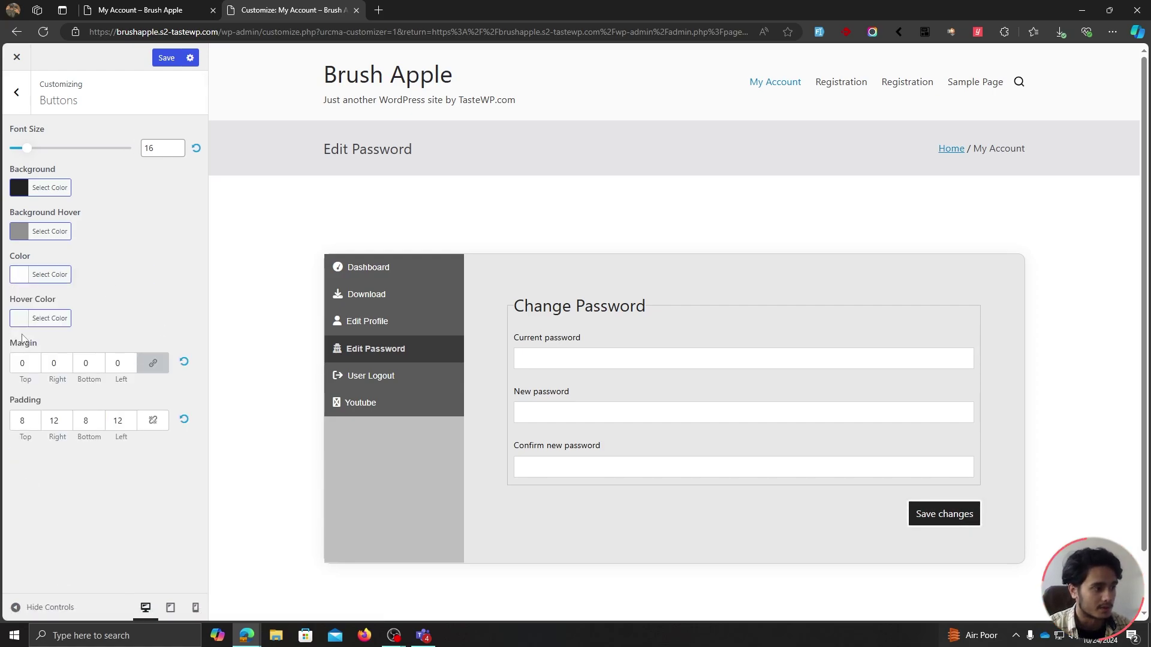
Lower the button font size from 16 to 14 and save the customizer changes.
left_click(87, 363)
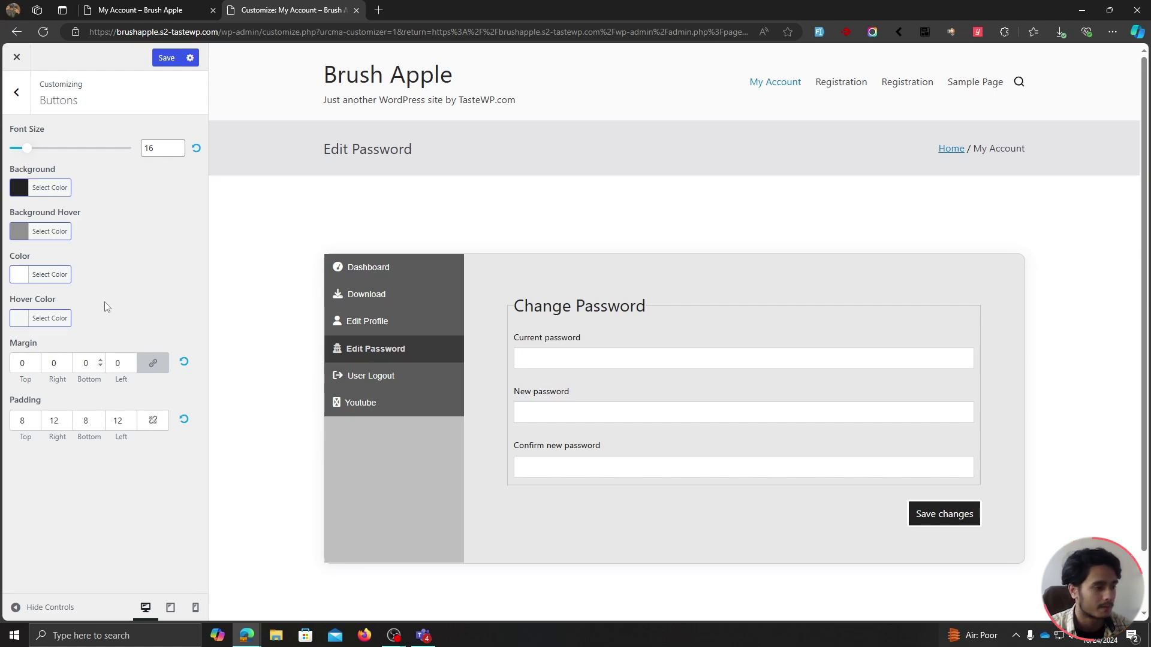
left_click(157, 148)
key("Down")
key("Down")
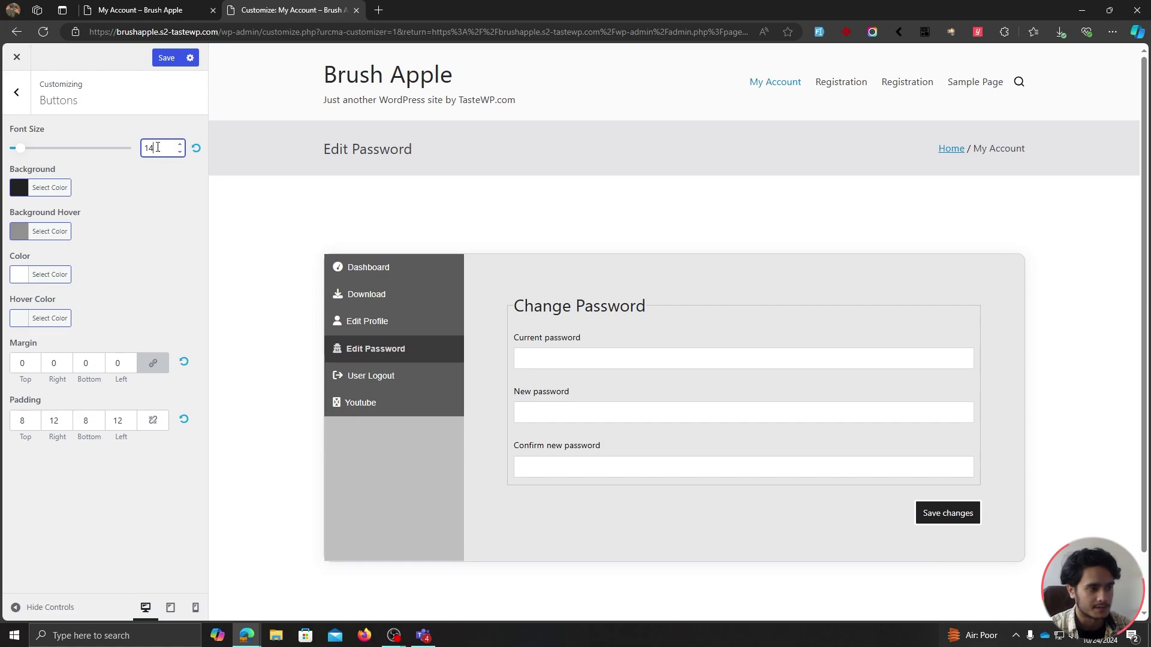
left_click(167, 58)
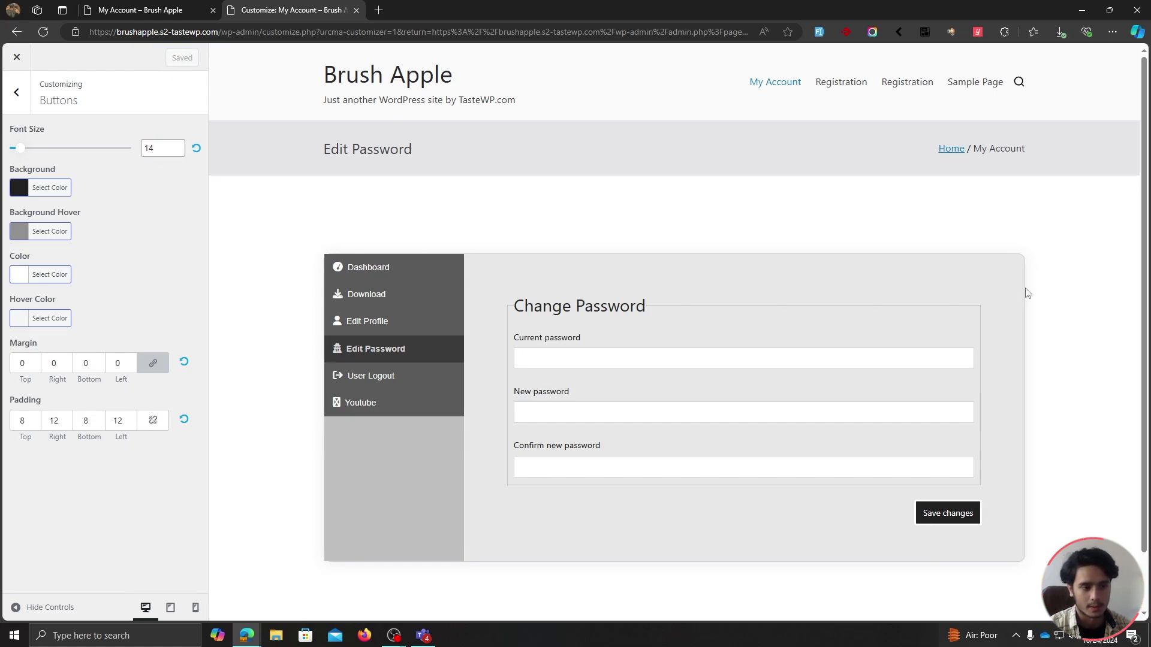
Go back to the customizer's section list and start editing the Additional CSS.
left_click(16, 92)
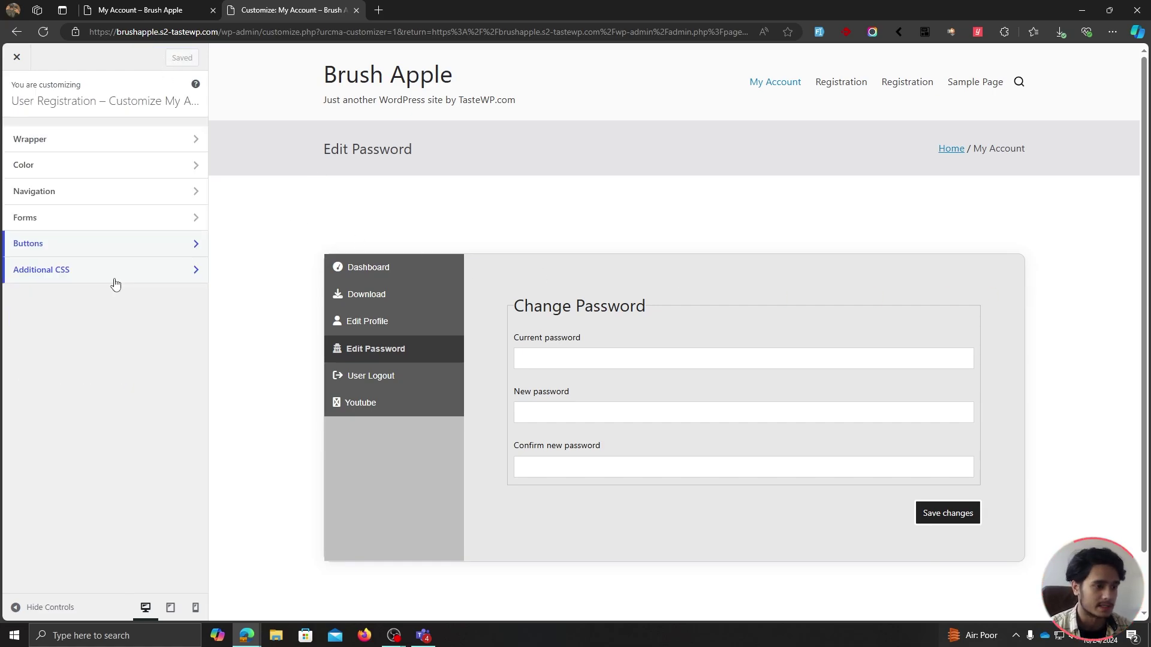
left_click(115, 285)
key("Escape")
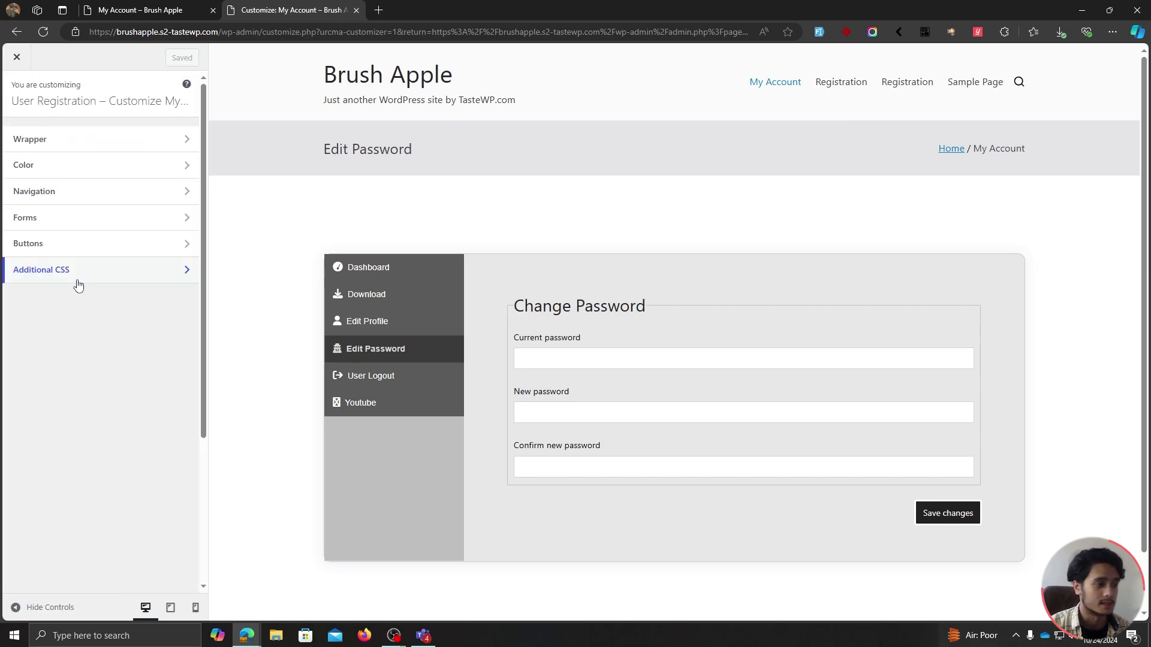
left_click(77, 283)
left_click(65, 339)
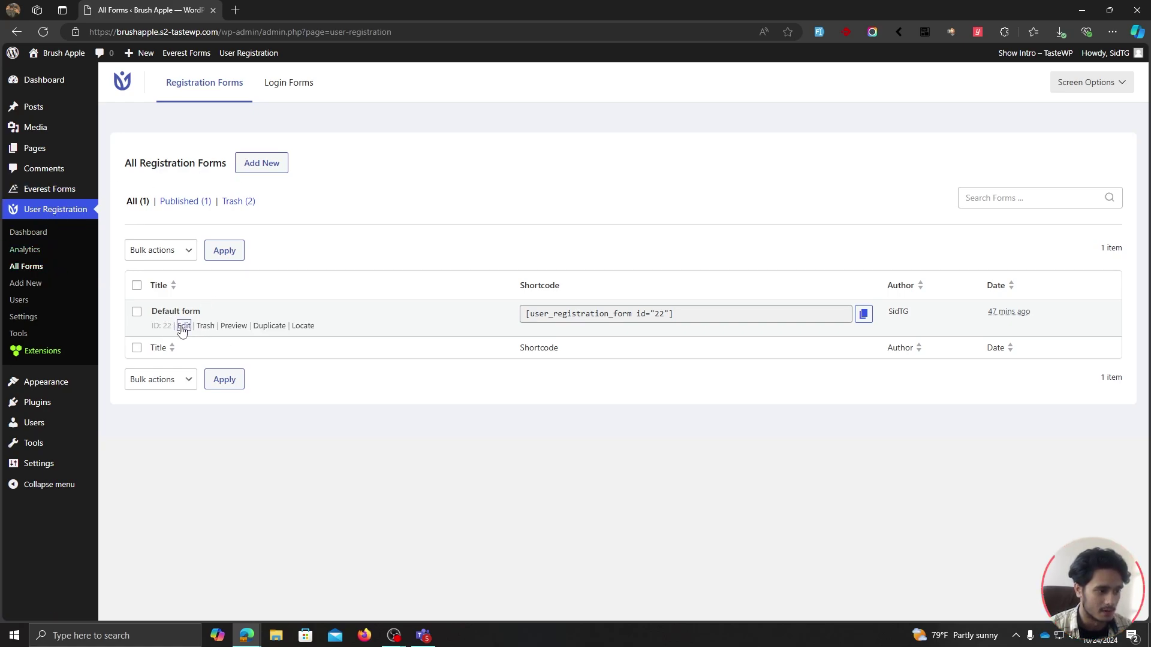
Search the Default form's fields for 'prof', then enable the Advanced Fields add-on and return to All Forms.
left_click(182, 327)
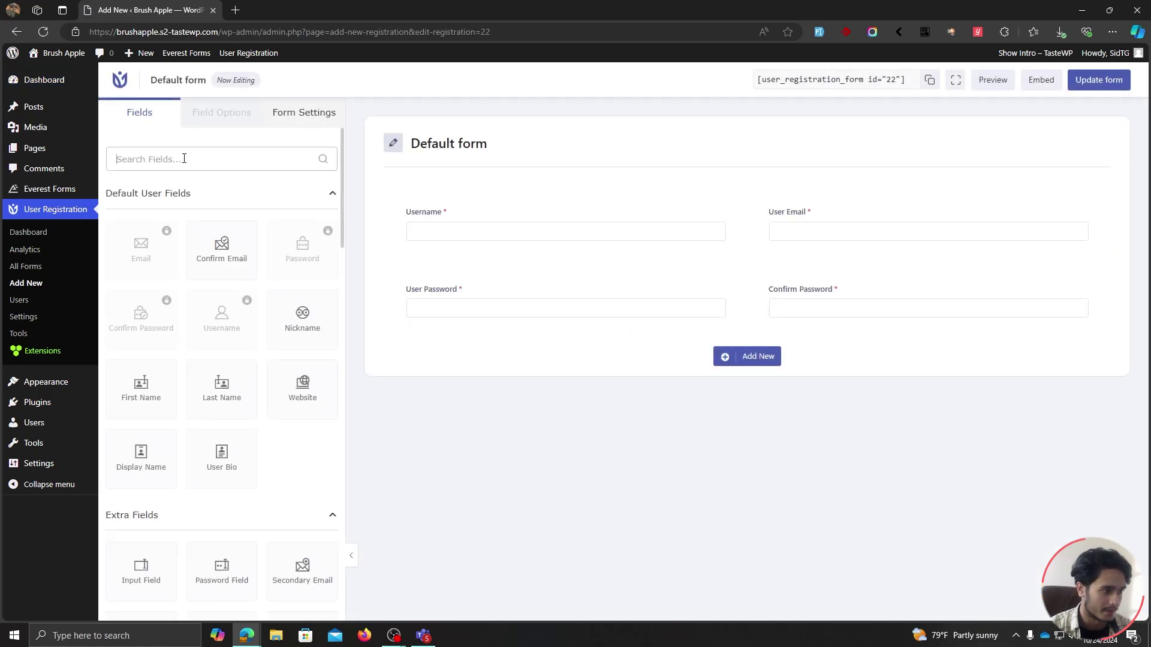
type("prof")
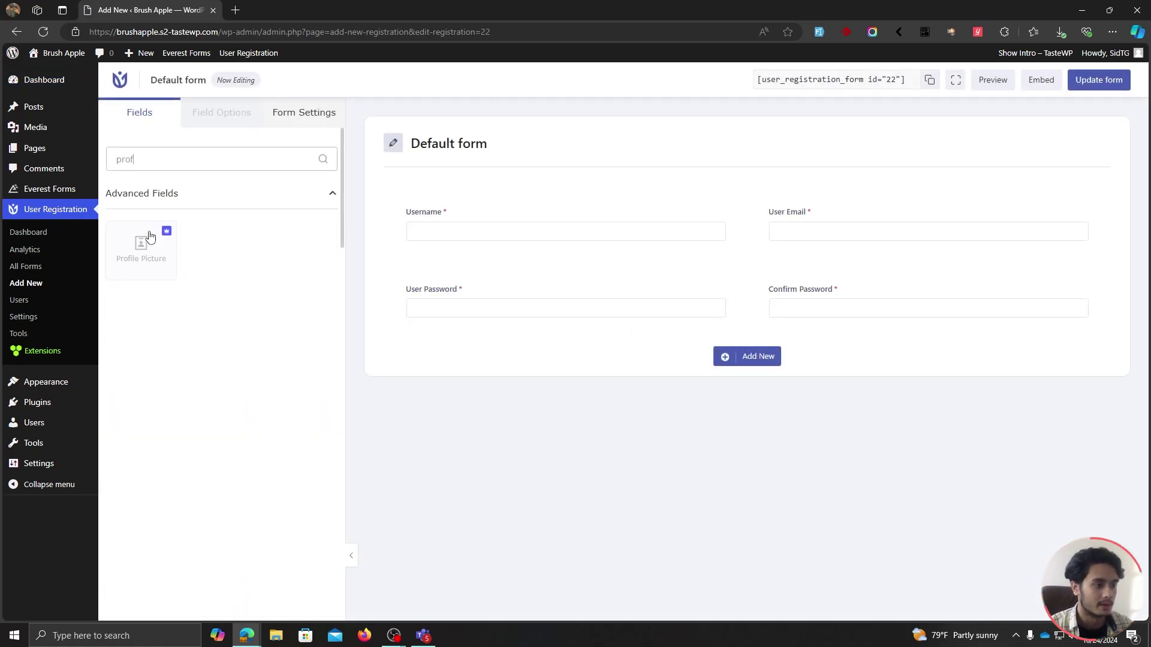
left_click(59, 350)
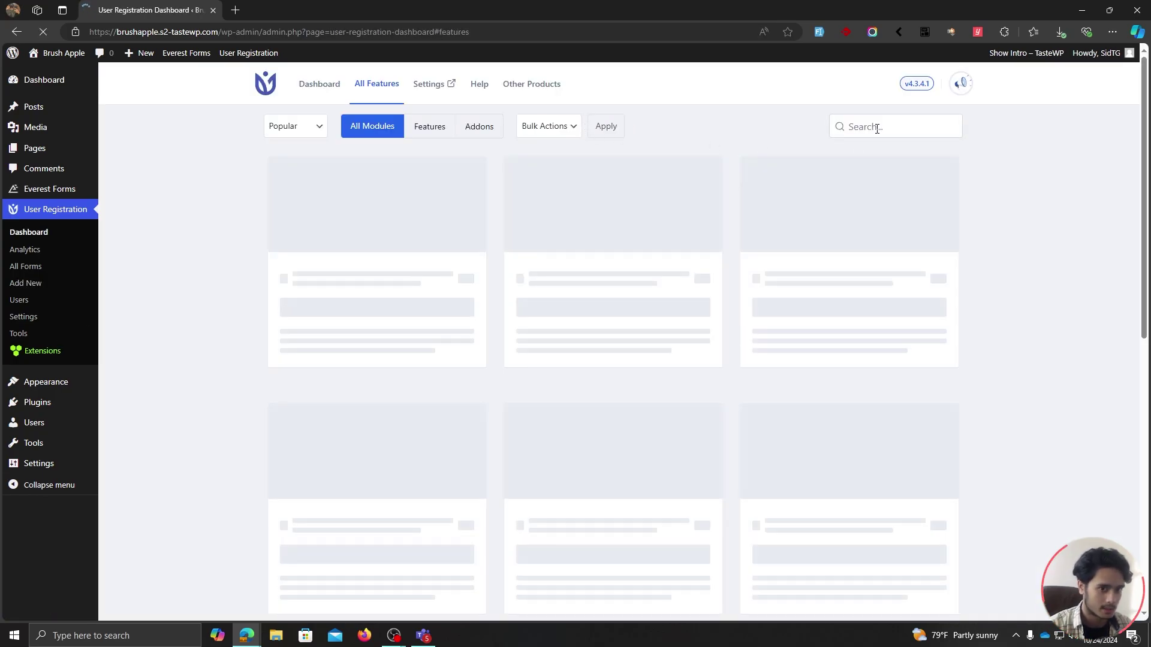
scroll(1043, 275, "down", 8)
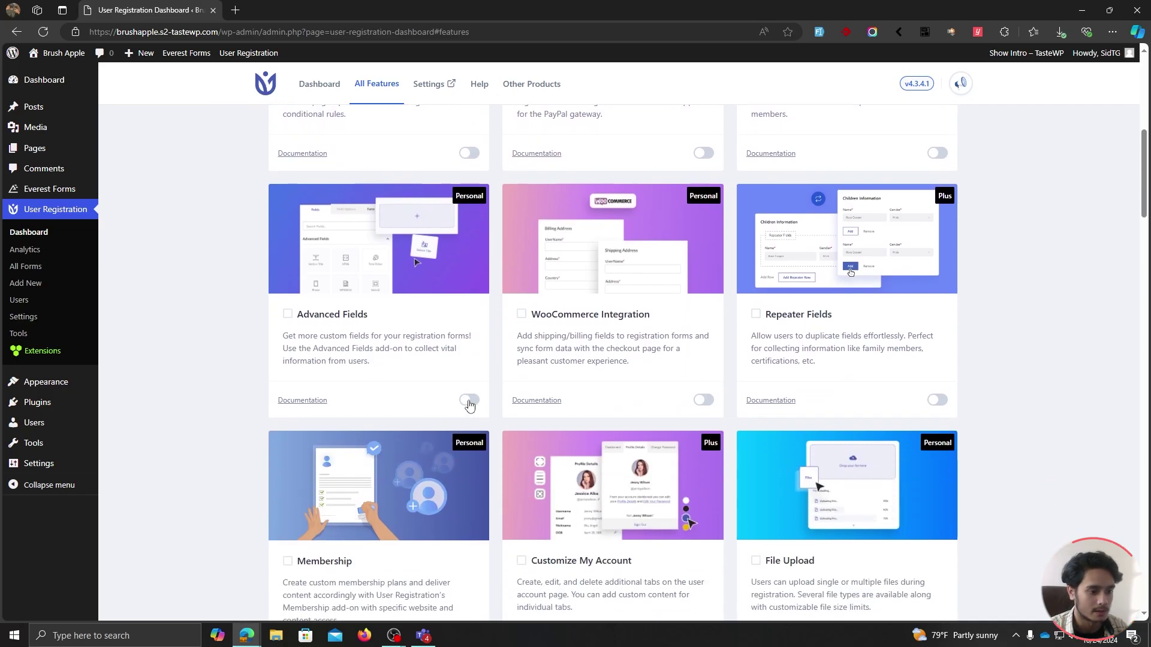
left_click(470, 400)
scroll(868, 292, "up", 2)
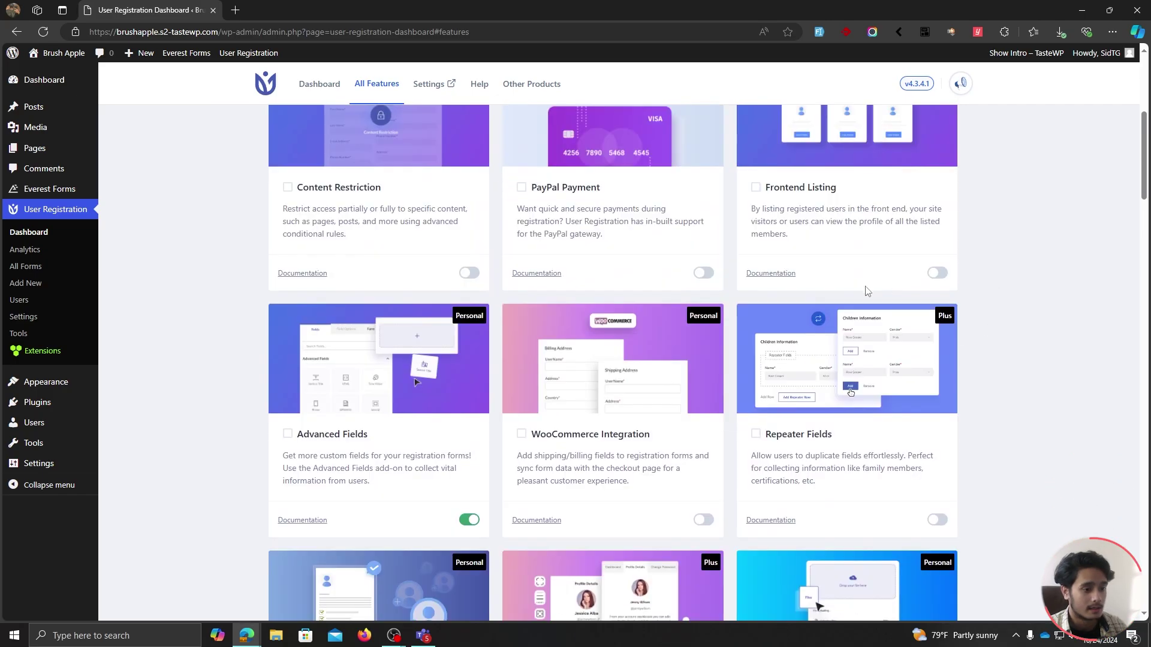
left_click(46, 267)
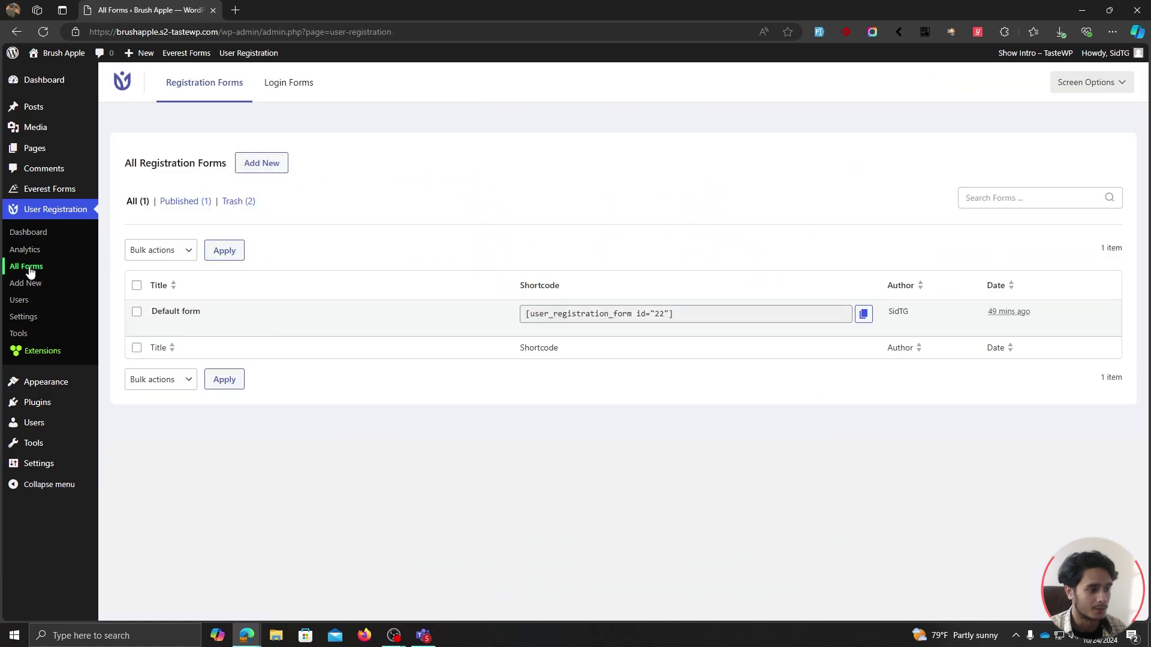
Place a Profile Picture field below User Password in the Default form and update it.
left_click(184, 326)
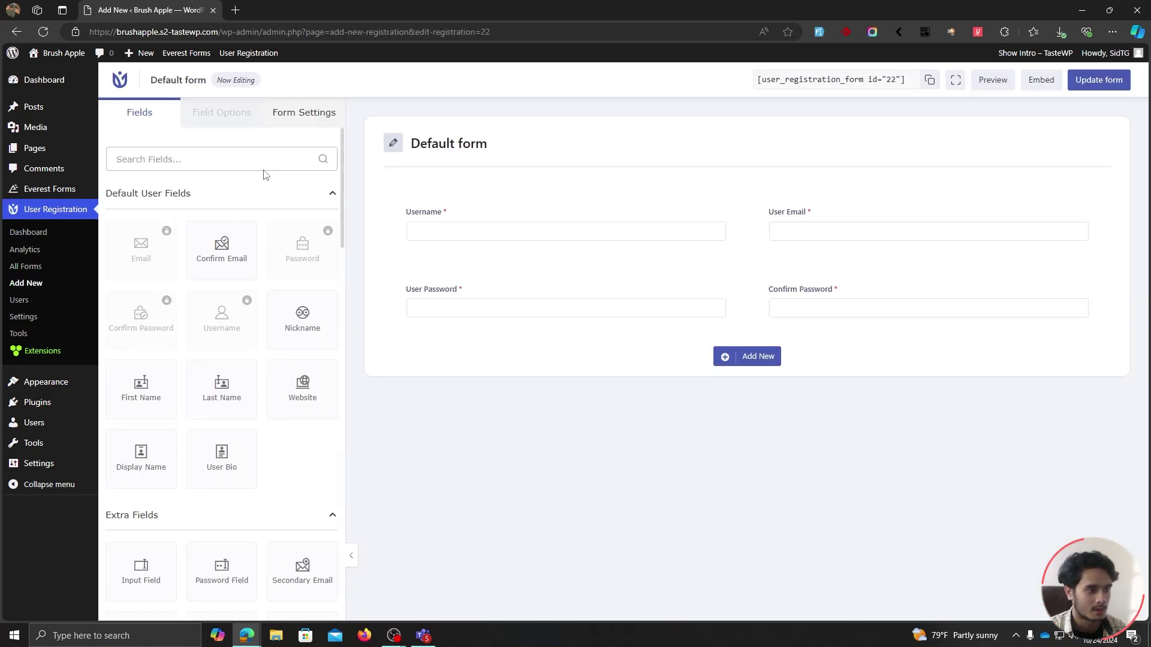
left_click(210, 167)
type("profi")
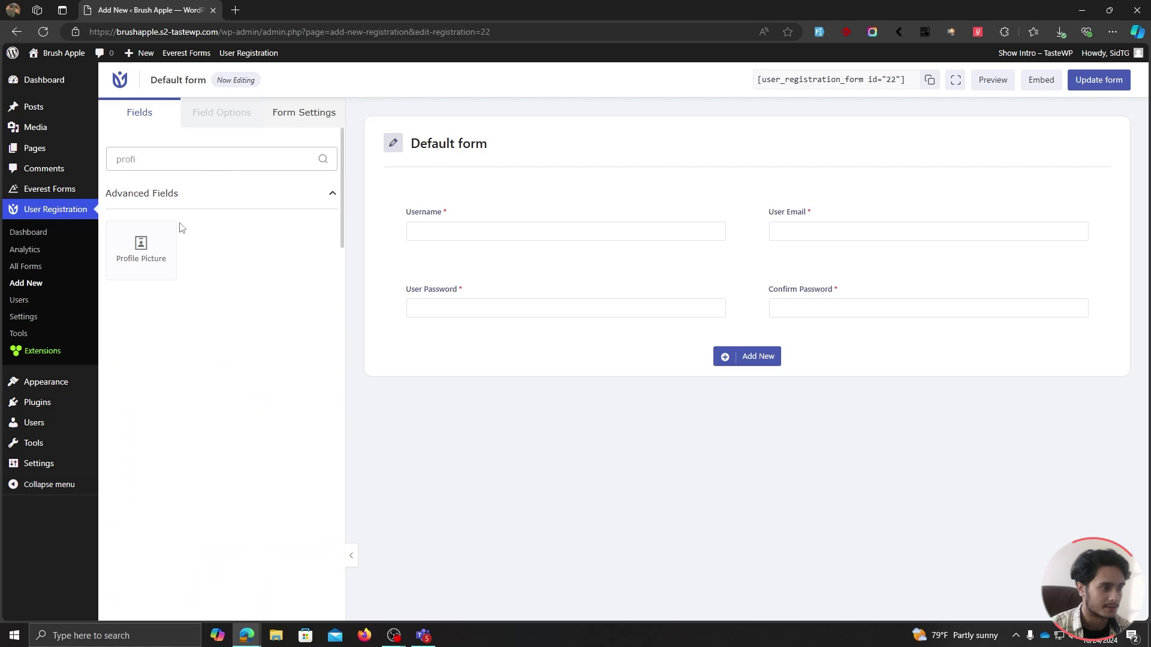
left_click_drag(173, 241, 491, 336)
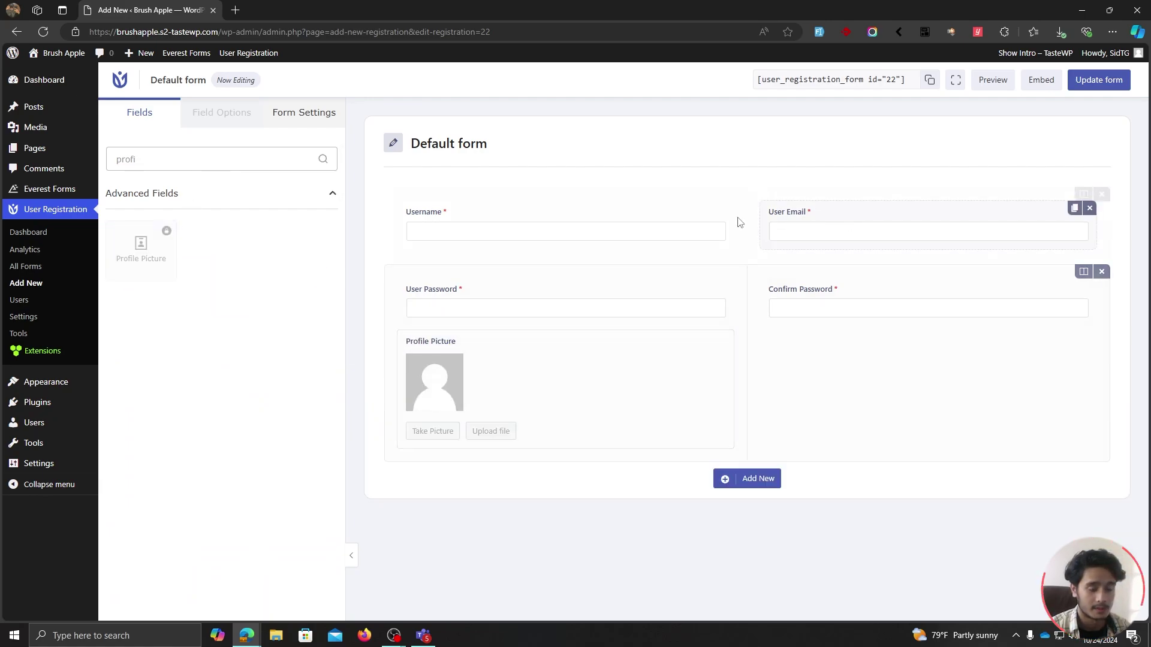
left_click(1100, 89)
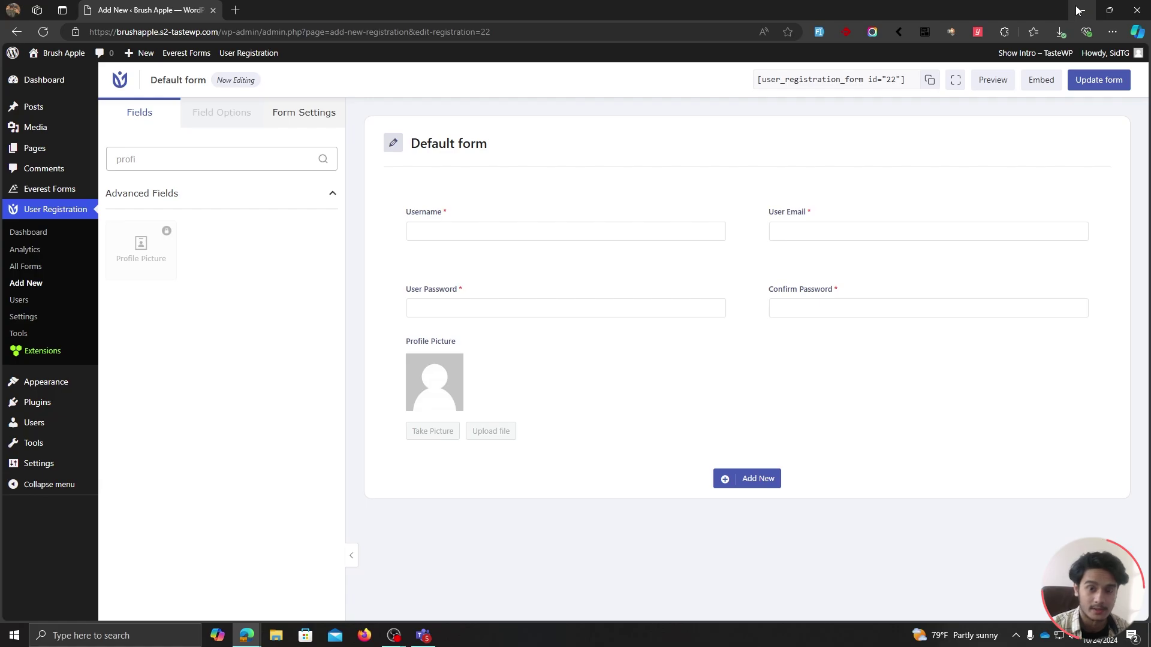
On the private window's Registration page, enter username 'Test', the email, password and confirmation, then browse for a picture.
key("alt+Tab")
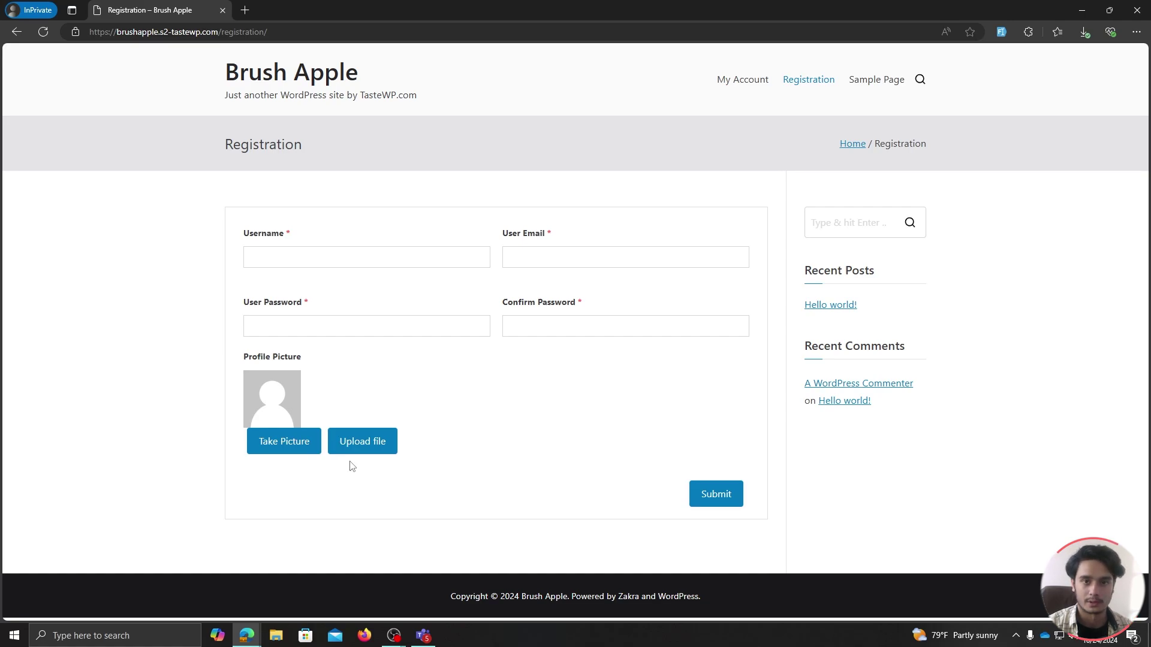
left_click(358, 250)
type("Test")
left_click(589, 262)
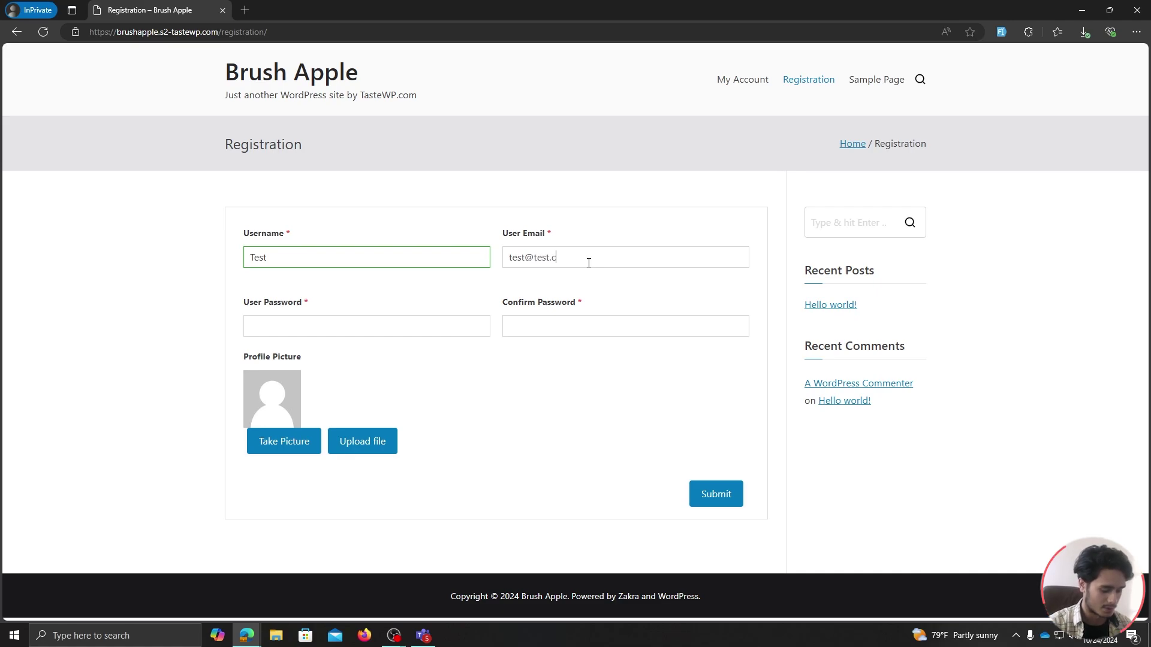
left_click(380, 322)
type("test")
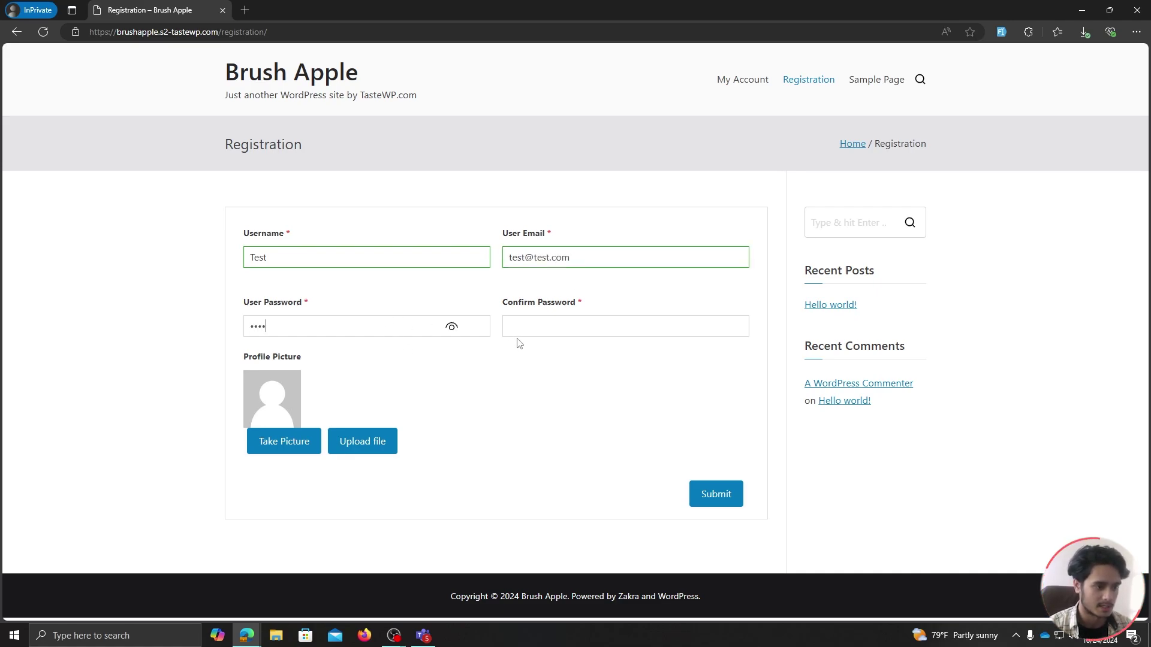
left_click(540, 326)
type("t")
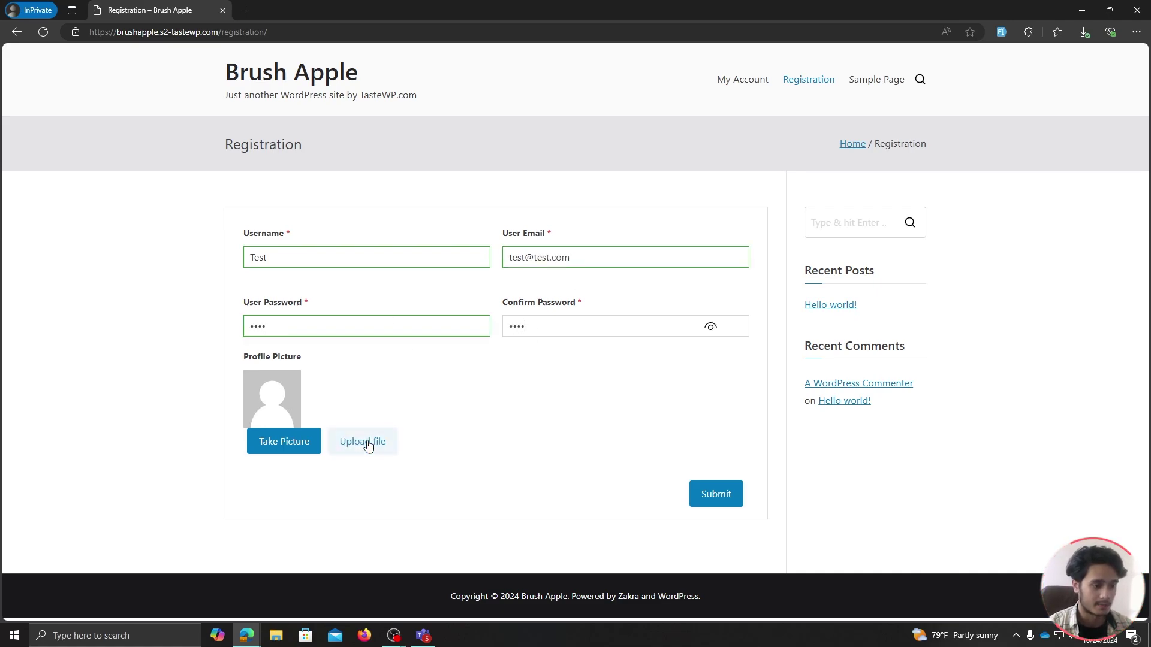
left_click(363, 442)
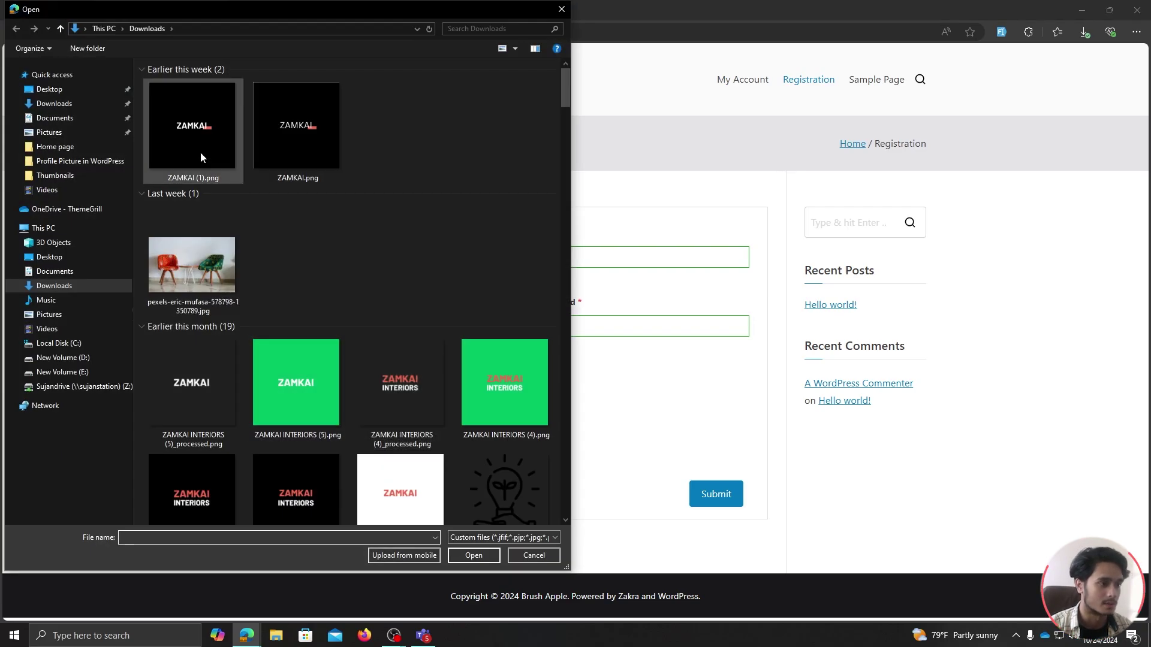
Upload ZAMKAI.png cropped to nearly the whole image and submit the registration.
left_click(285, 143)
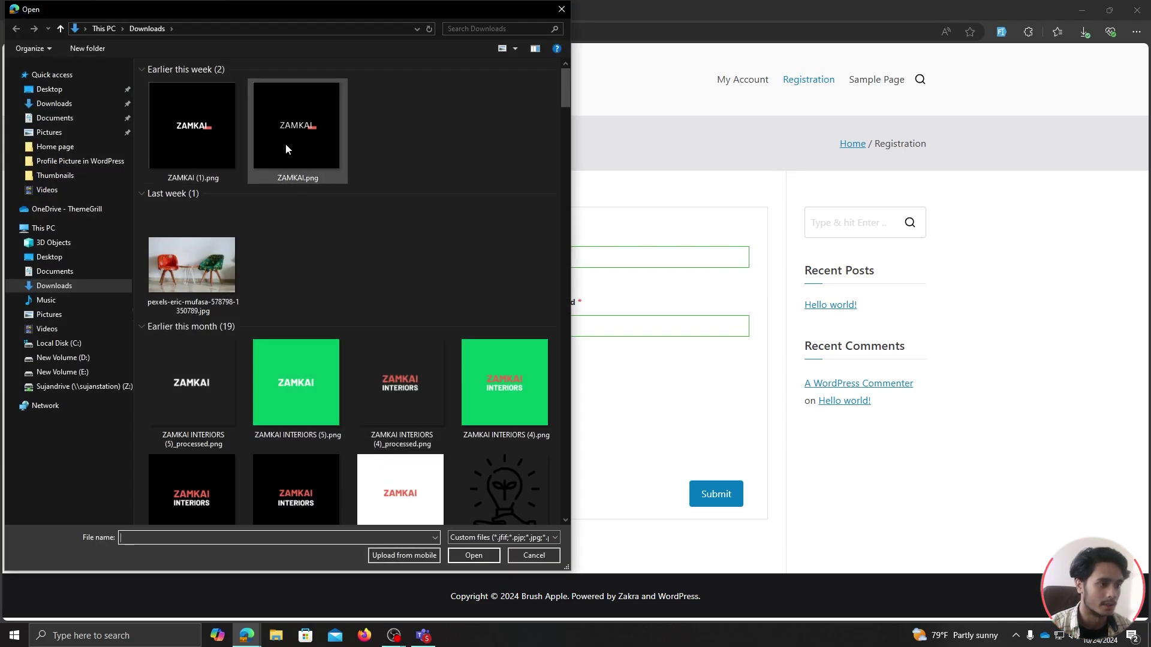
left_click(474, 555)
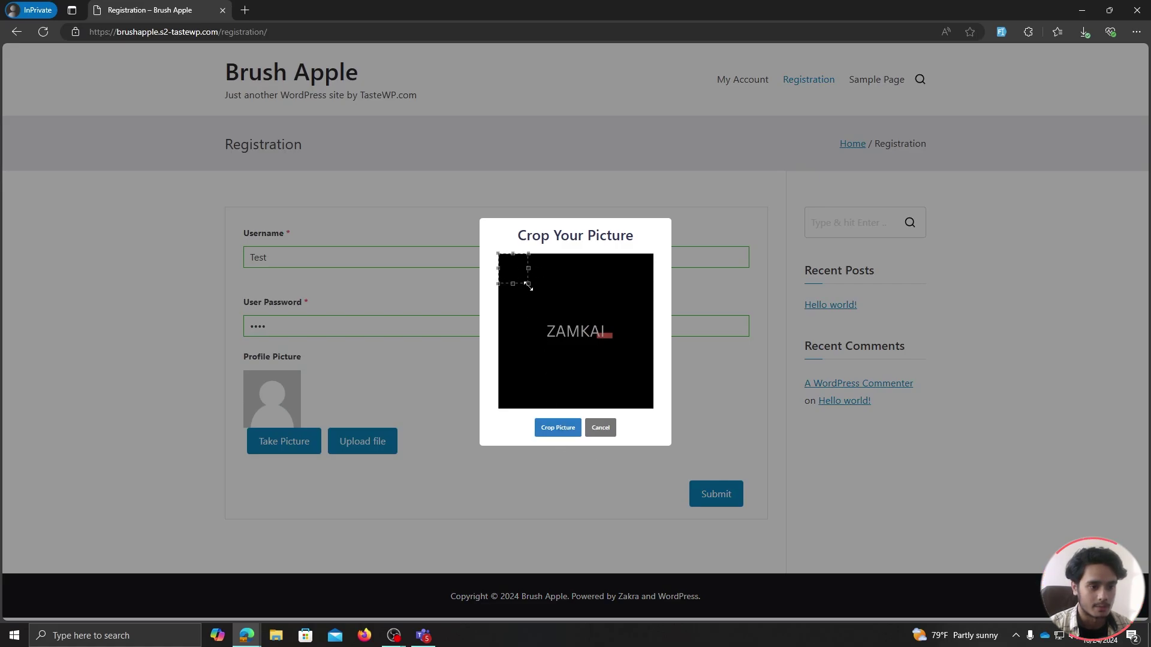
left_click_drag(530, 285, 621, 405)
left_click(558, 427)
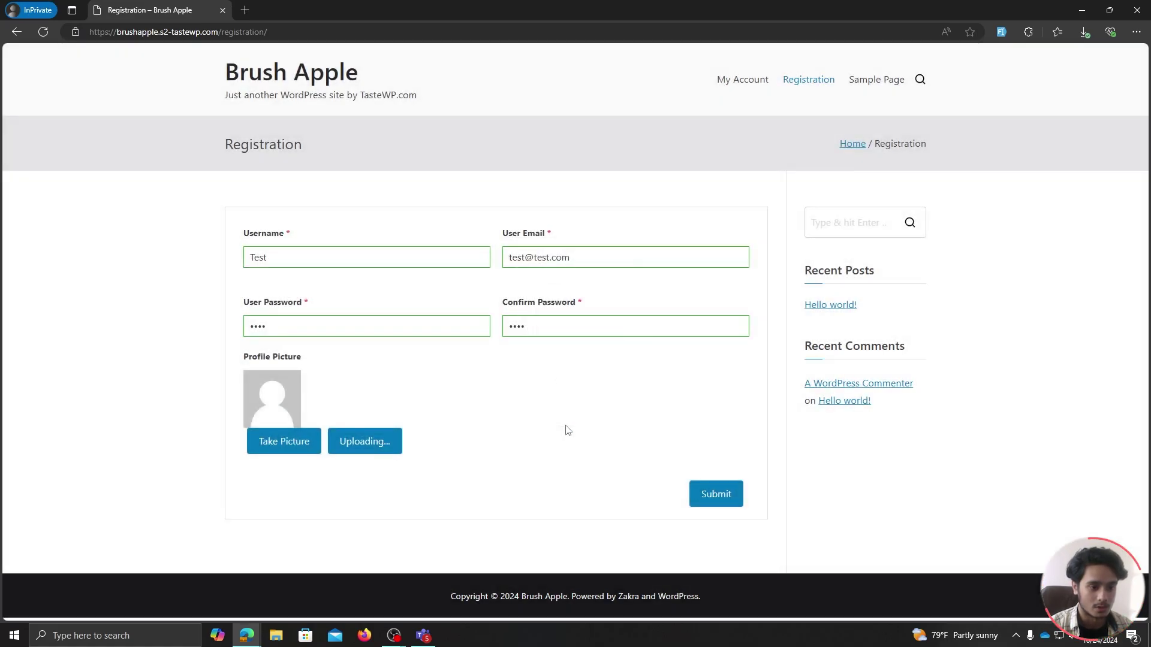
left_click(711, 496)
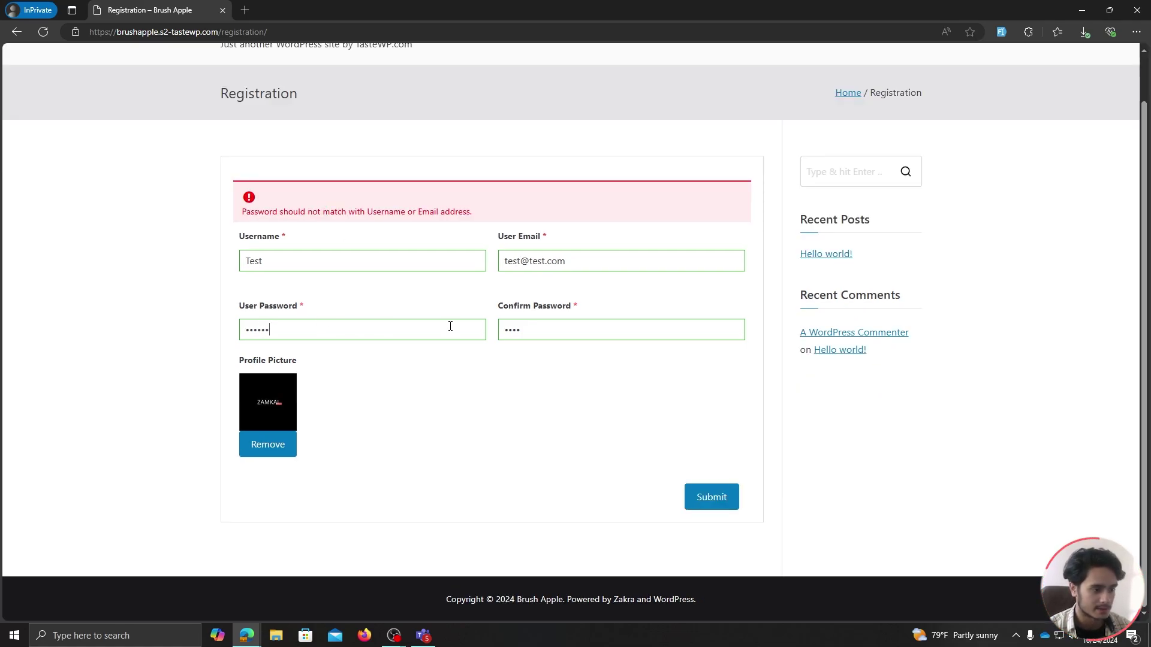
Lengthen the confirmed password and resubmit until the user is successfully registered.
left_click(558, 330)
type("123")
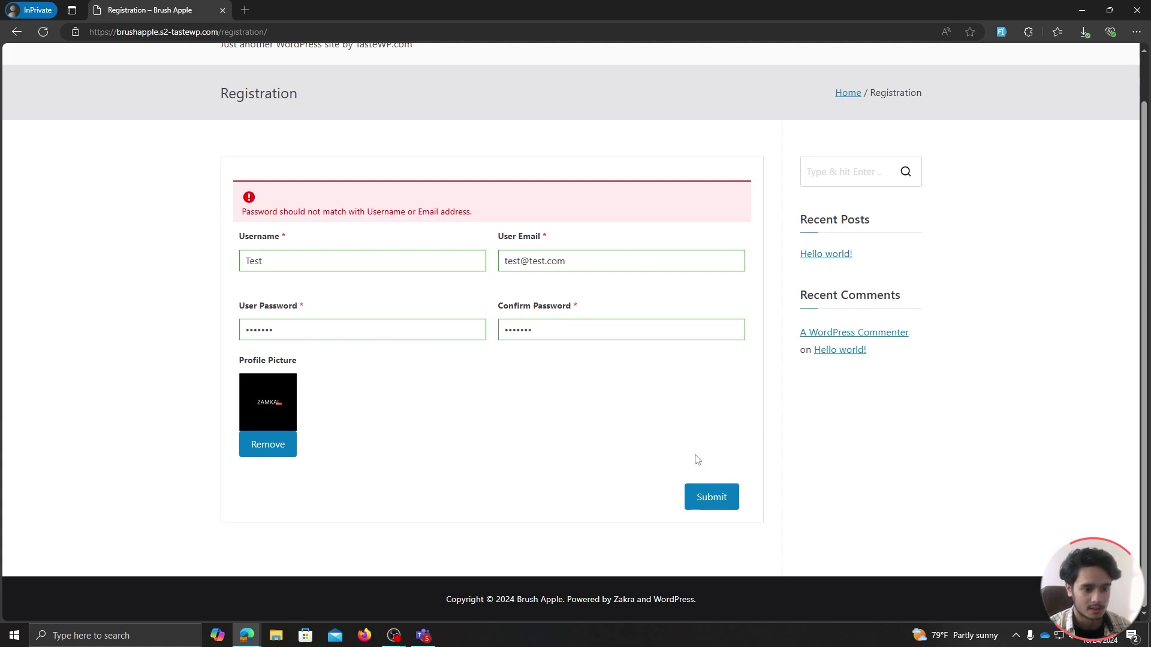
left_click(712, 497)
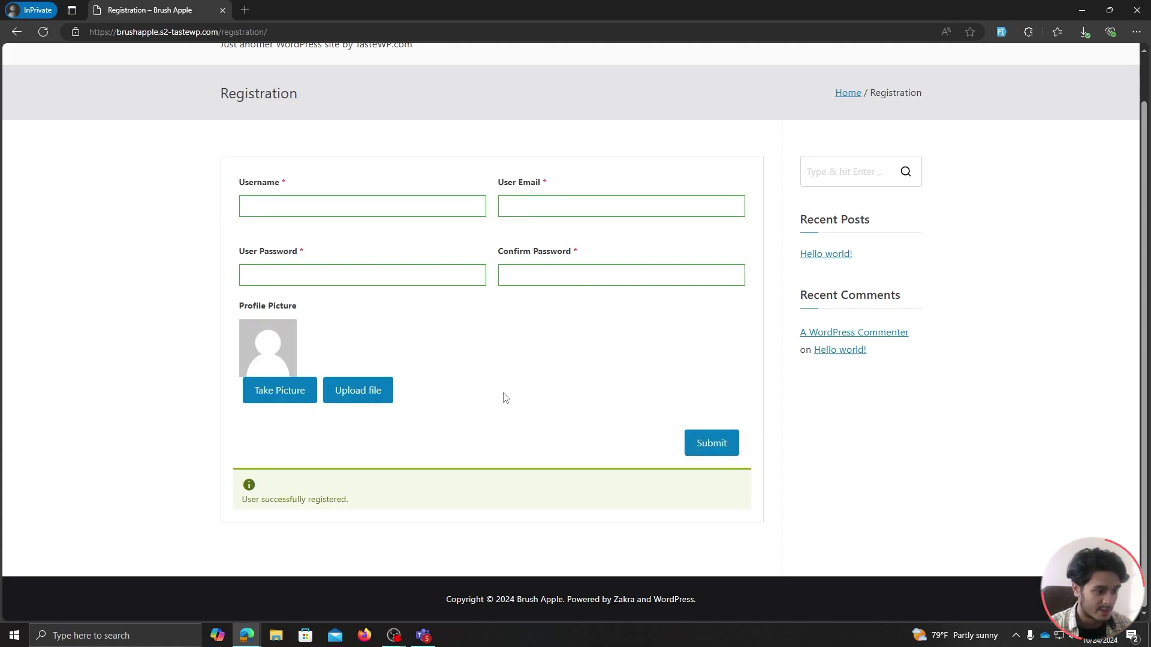
scroll(512, 405, "up", 1)
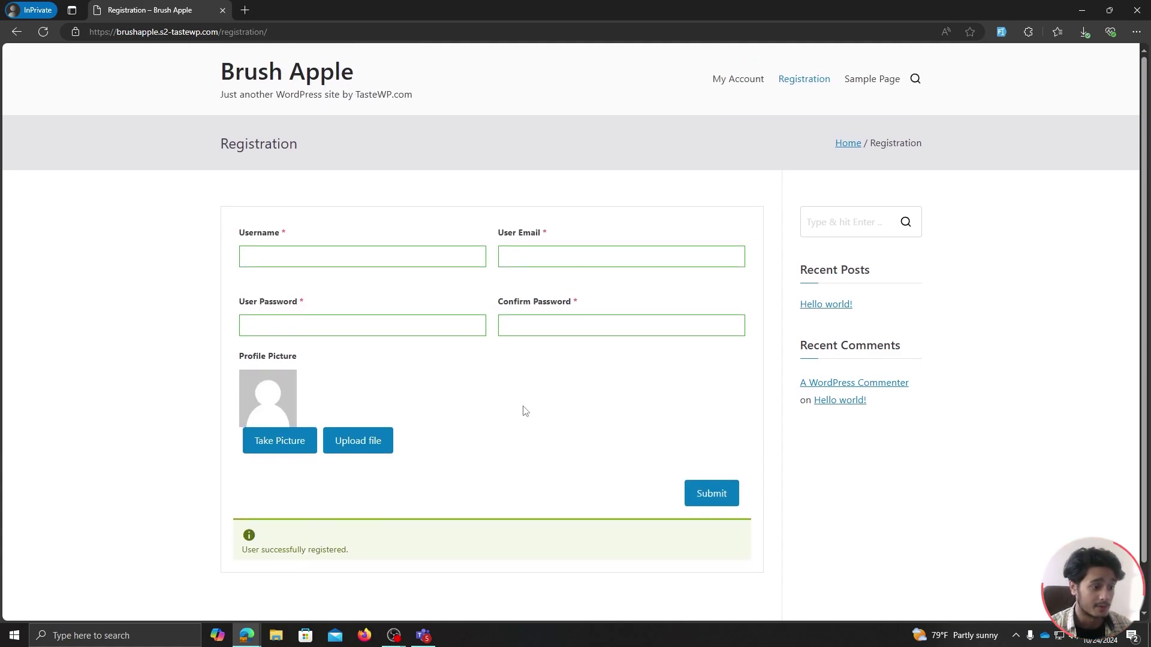
Log in on My Account with the test user's email and password, with Remember Me ticked.
left_click(739, 83)
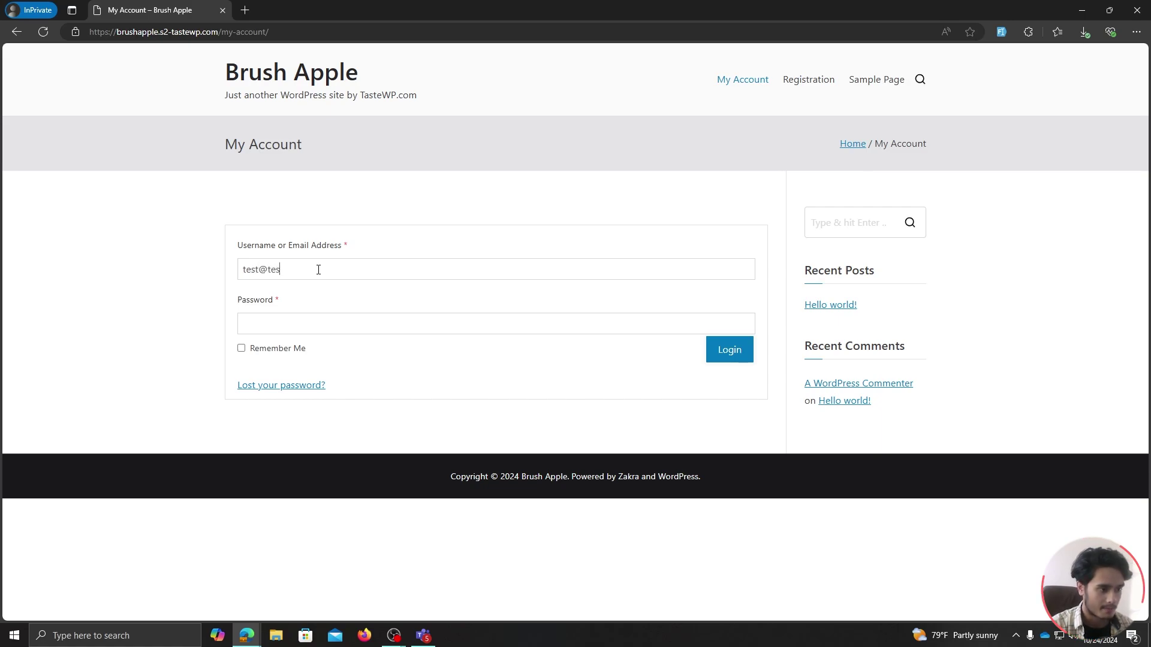
left_click(318, 269)
type("test@test.com")
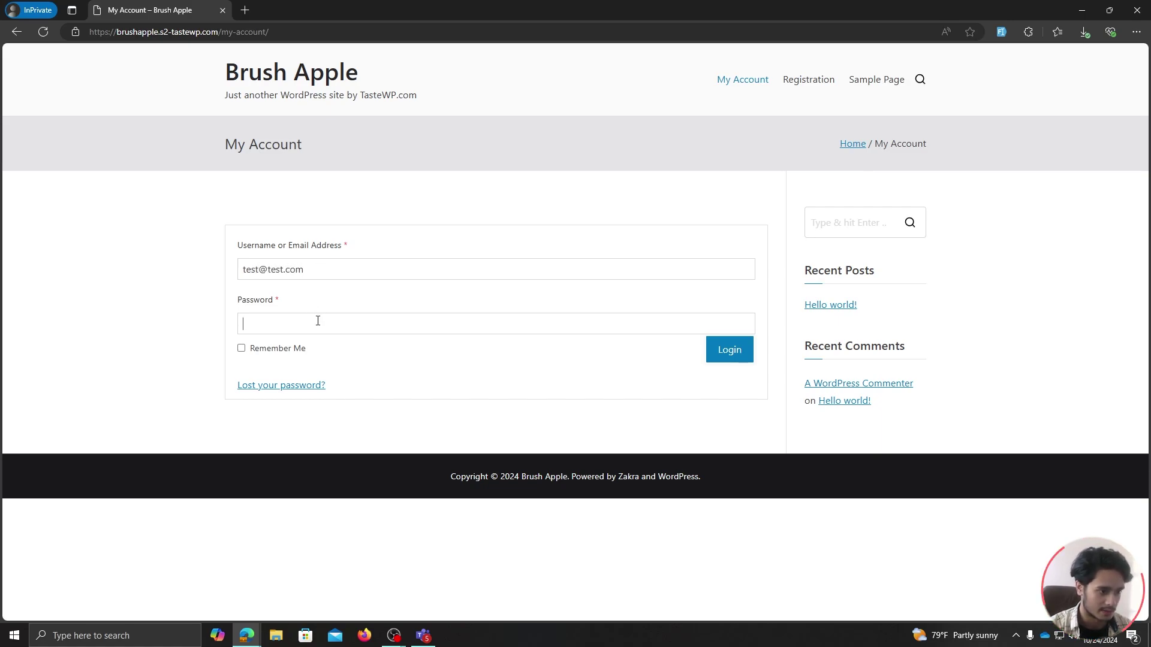
type("tes")
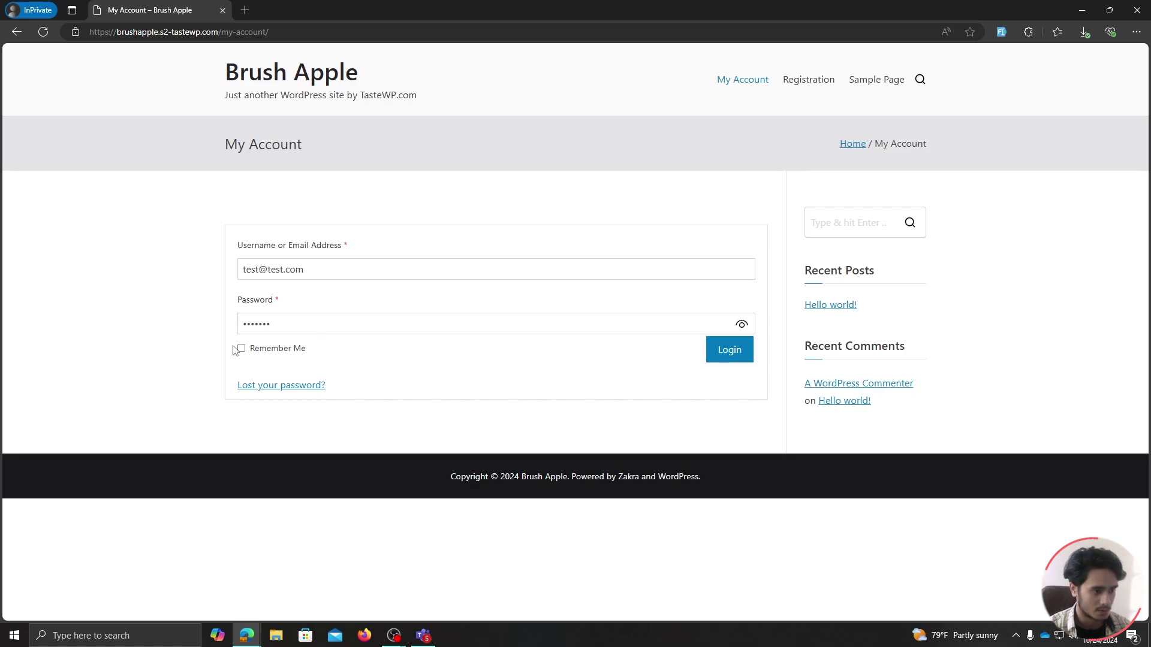
left_click(241, 348)
left_click(719, 362)
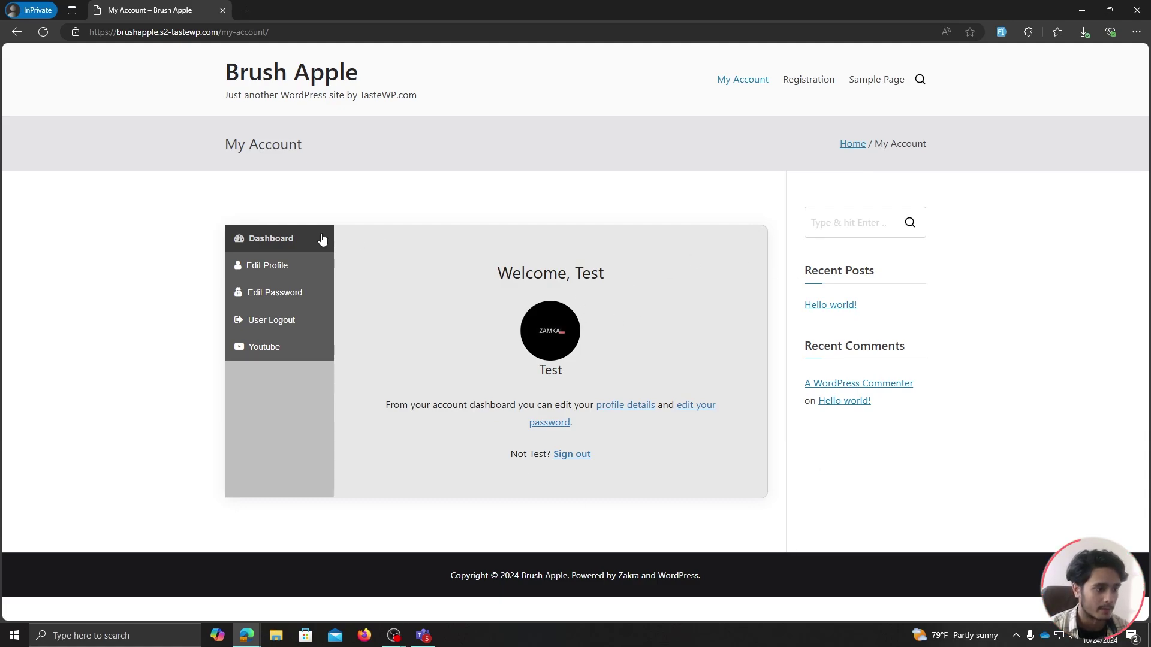
Review the Edit Profile and Edit Password pages, then confirm logging the test user out.
left_click(288, 271)
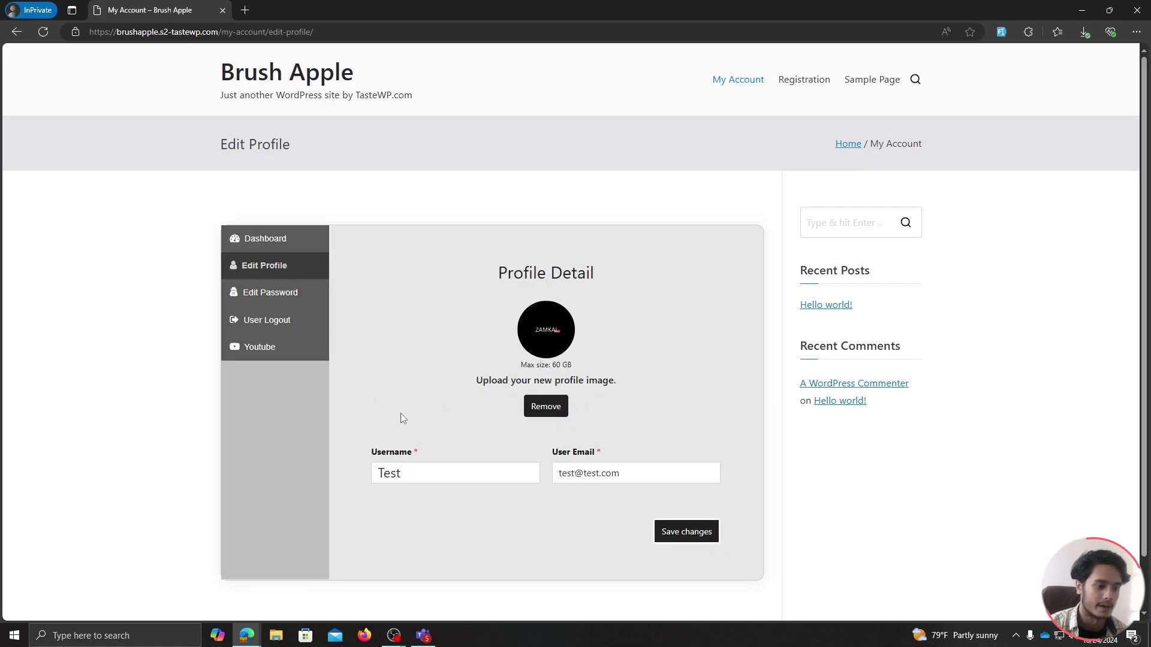
left_click(644, 473)
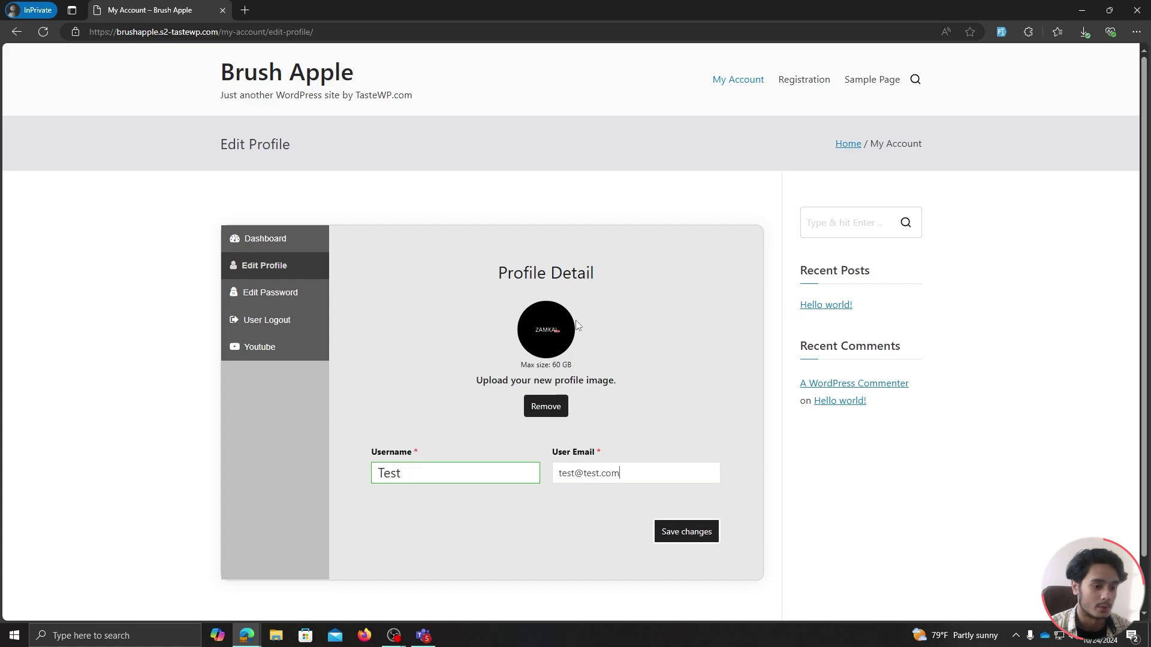
left_click(299, 298)
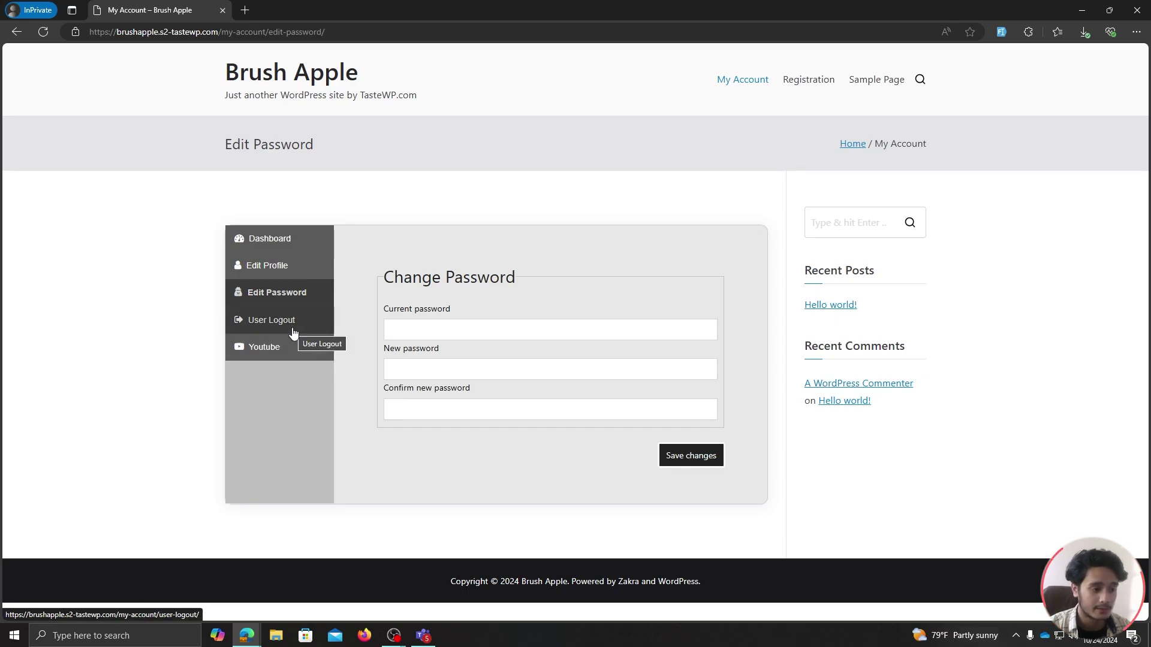
left_click(293, 329)
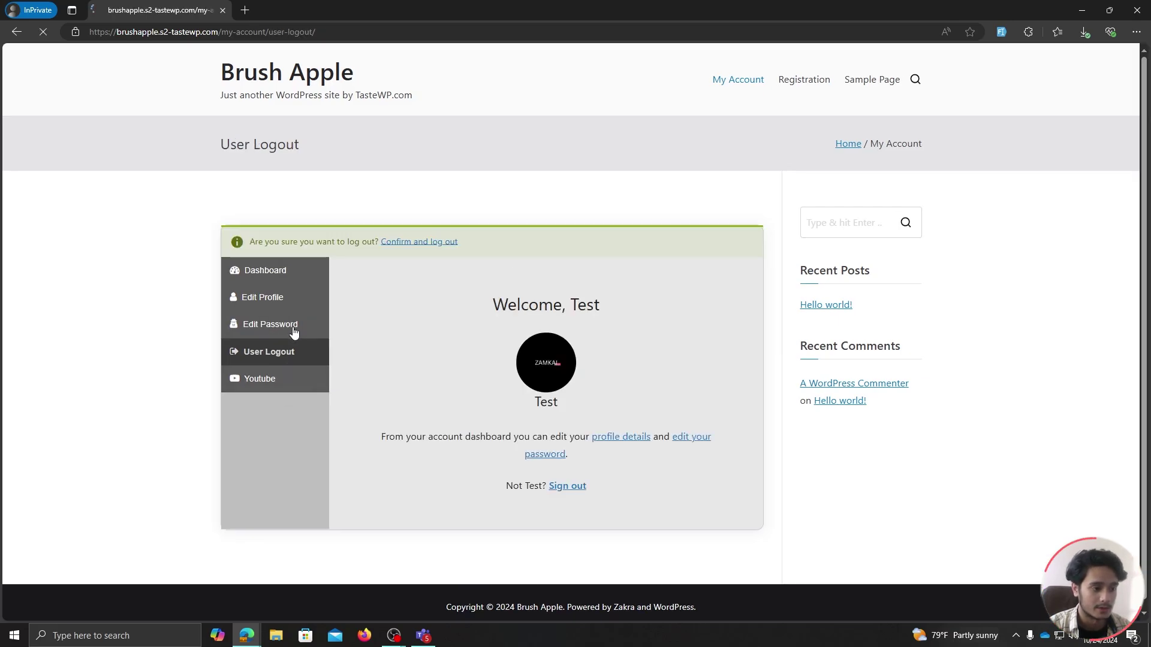
left_click(409, 242)
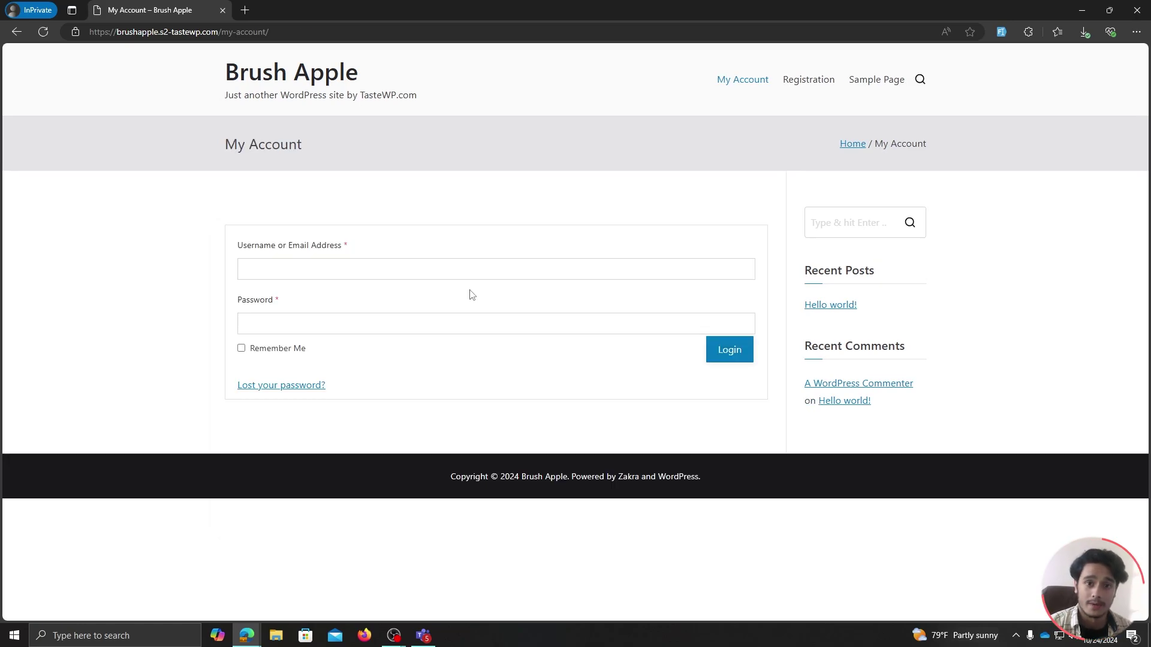